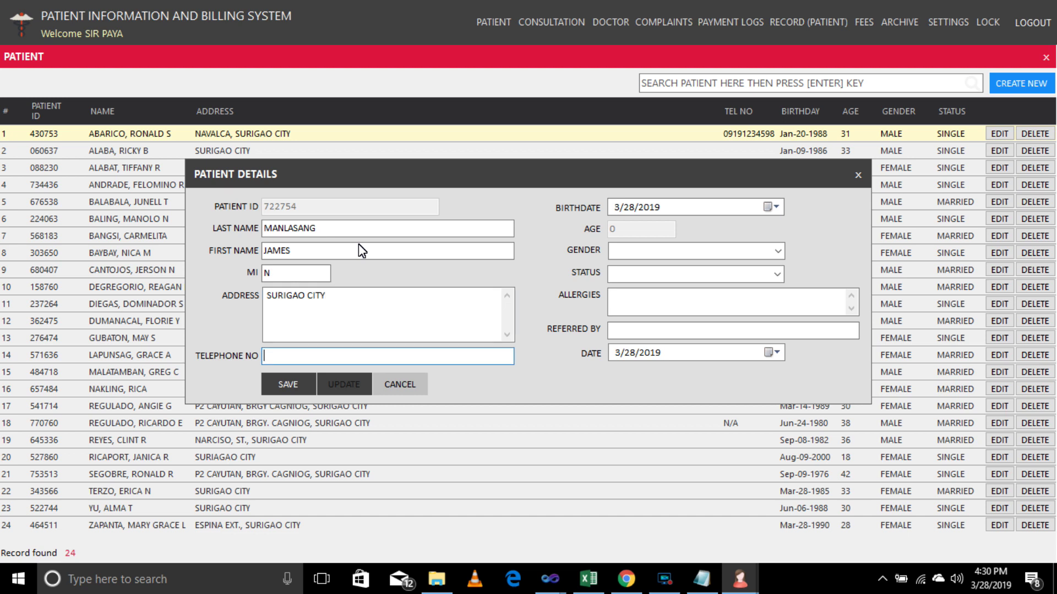
Set the birthdate to 9/12/1984 and the gender to MALE.
{"action": "left_click", "coordinate": [655, 208]}
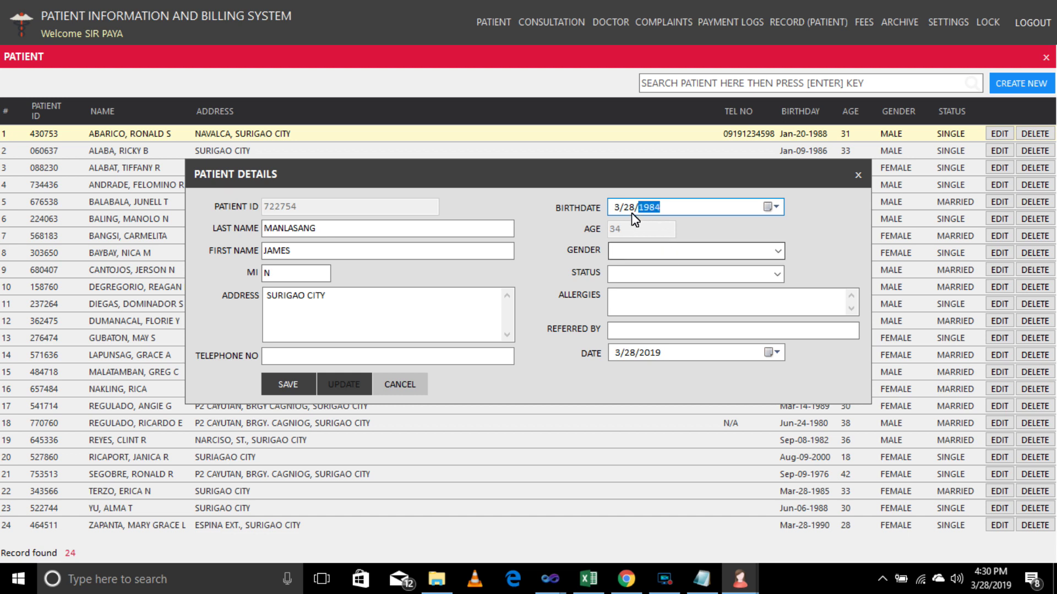
{"action": "left_click", "coordinate": [615, 207]}
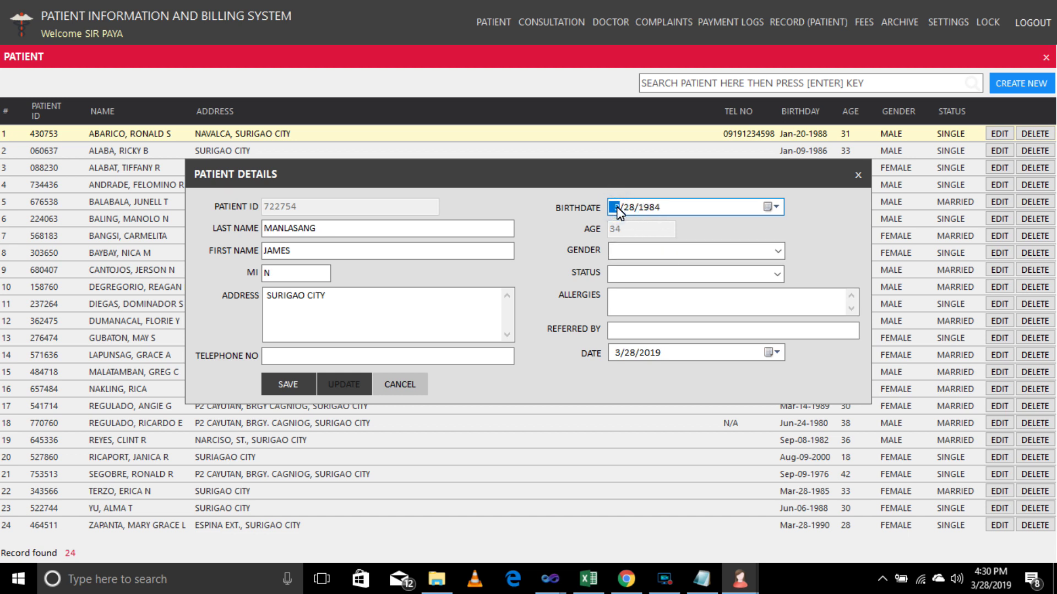
{"action": "left_click", "coordinate": [627, 208]}
{"action": "left_click", "coordinate": [777, 252]}
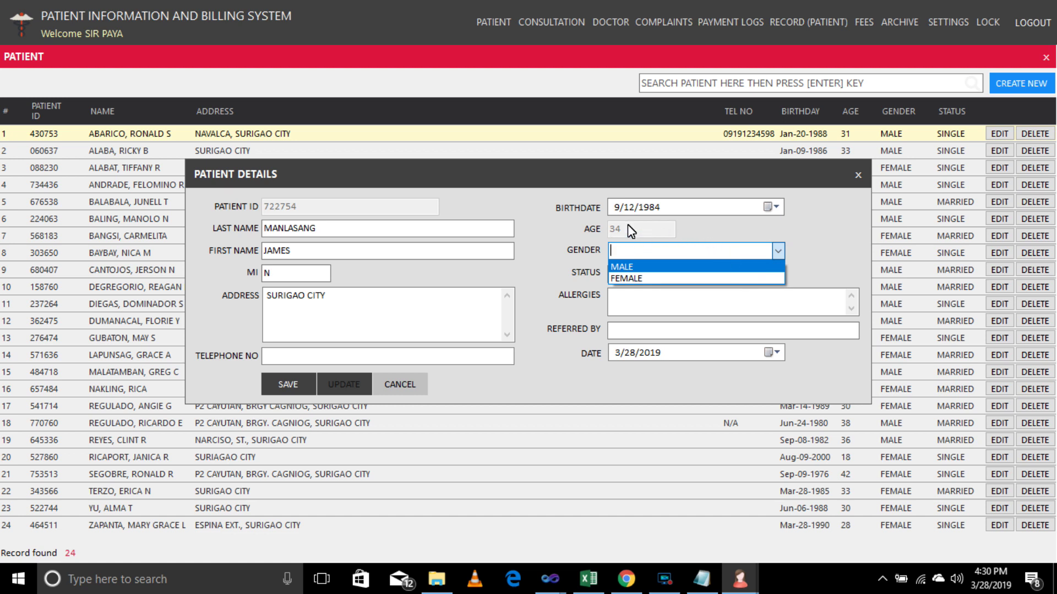
{"action": "left_click", "coordinate": [627, 269]}
Set the civil status to MARRIED and save the new patient record.
{"action": "left_click", "coordinate": [778, 274]}
{"action": "left_click", "coordinate": [758, 293]}
{"action": "left_click", "coordinate": [778, 274]}
{"action": "left_click", "coordinate": [750, 301]}
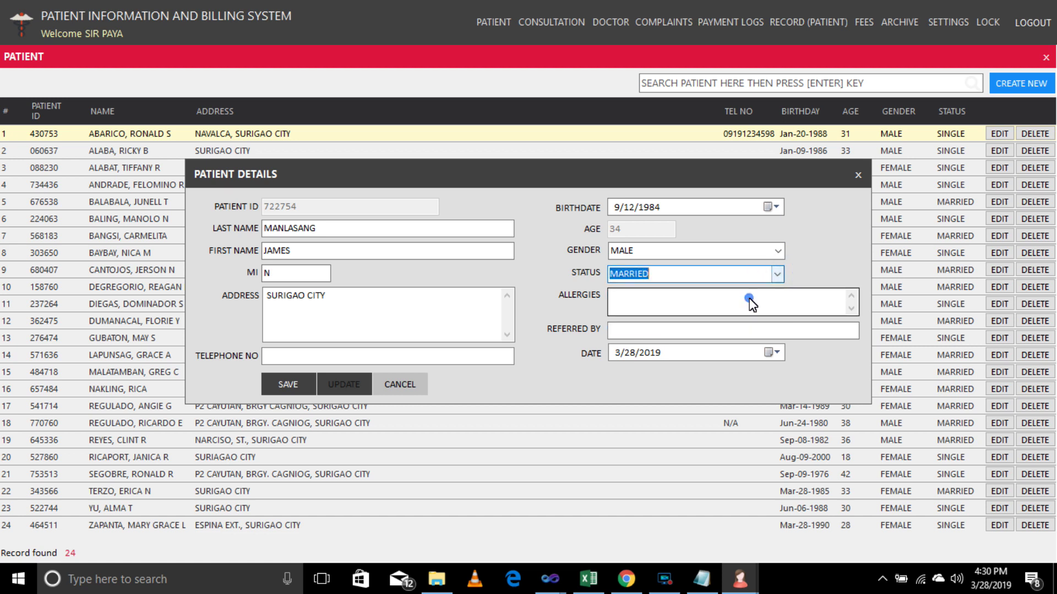
{"action": "left_click", "coordinate": [288, 385]}
{"action": "key", "text": "Return"}
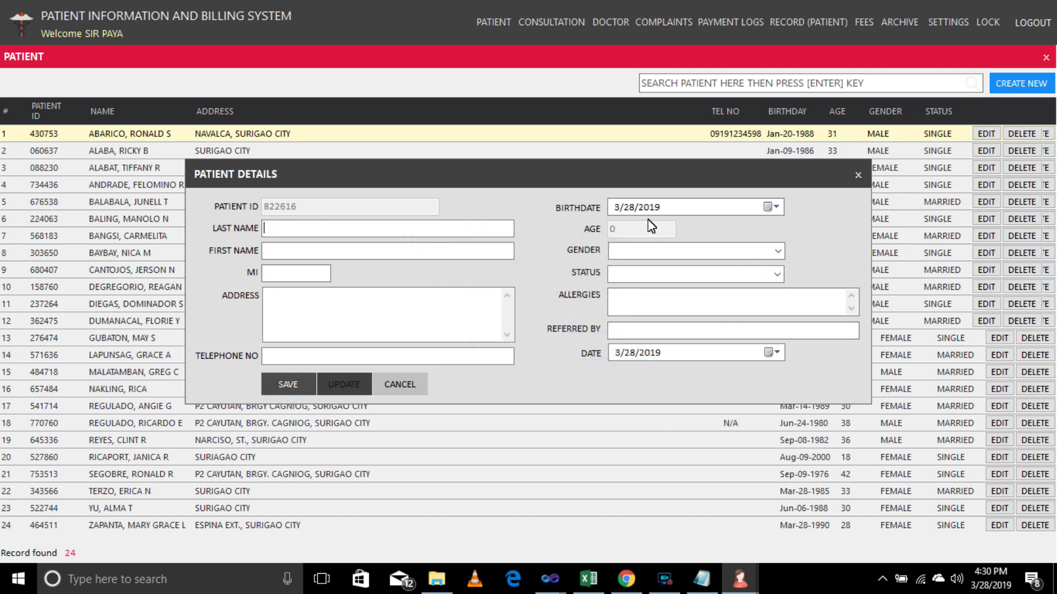
Close the patient form and view the details of the patient in row 7.
{"action": "left_click", "coordinate": [859, 175]}
{"action": "scroll", "coordinate": [754, 393], "scroll_direction": "down", "scroll_amount": 1}
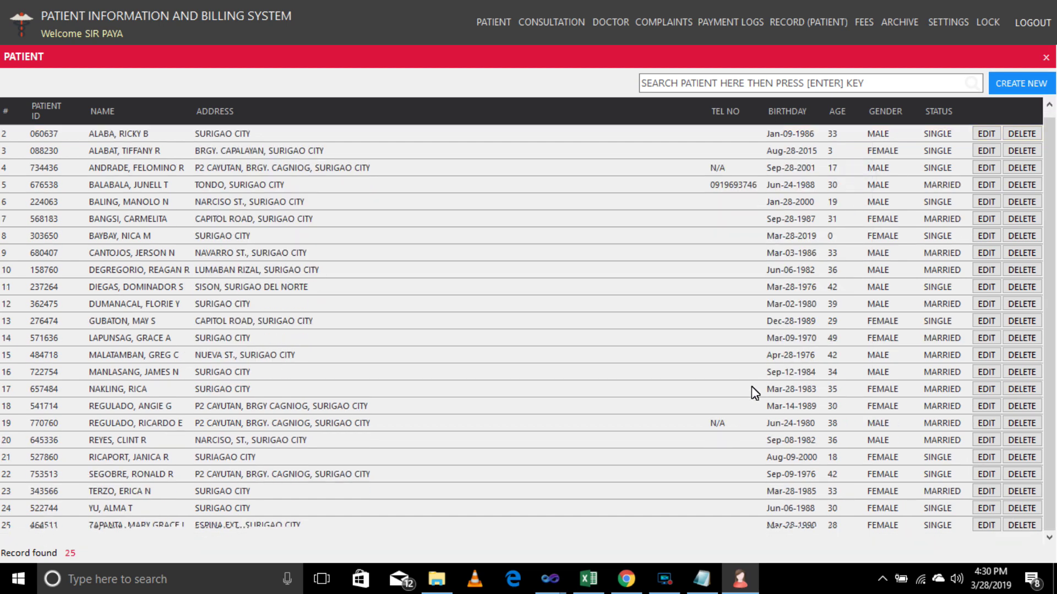
{"action": "scroll", "coordinate": [1003, 228], "scroll_direction": "up", "scroll_amount": 1}
{"action": "left_click", "coordinate": [988, 232]}
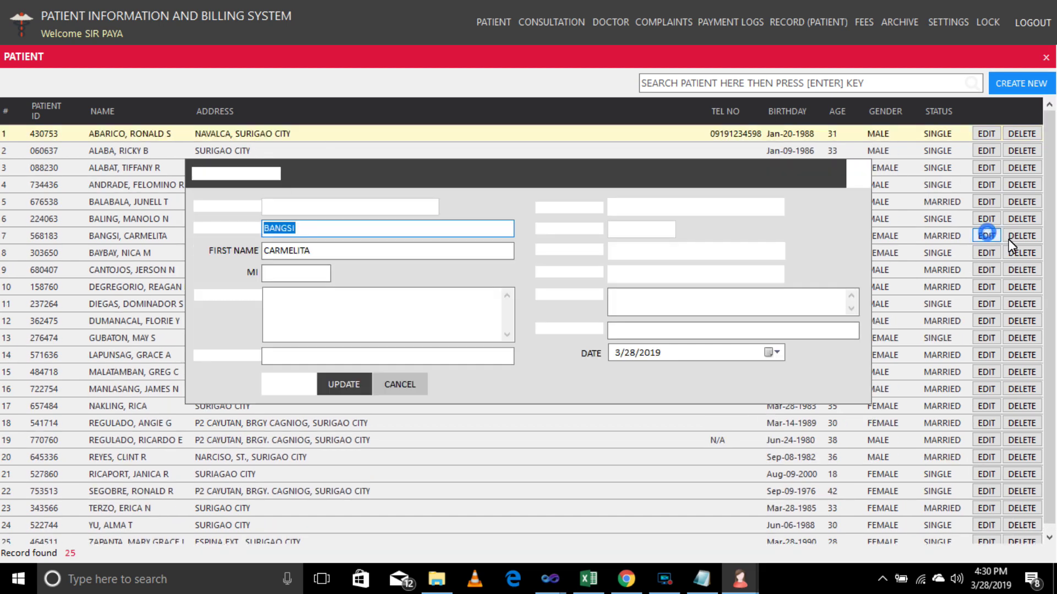
{"action": "left_click", "coordinate": [858, 175]}
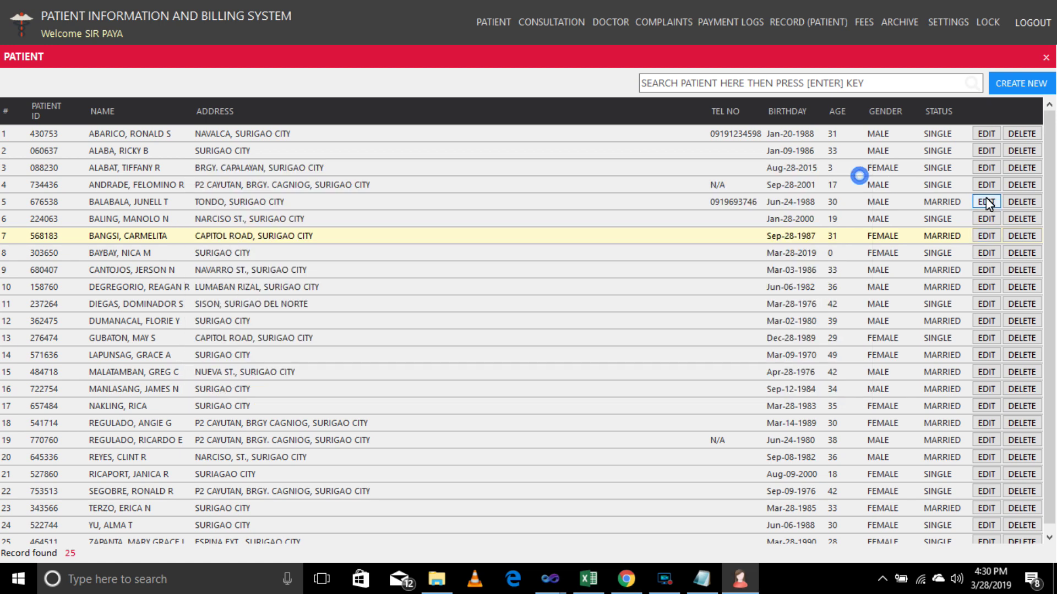
View the details of the patients in rows 4 and 2 without editing.
{"action": "left_click", "coordinate": [988, 184]}
{"action": "left_click", "coordinate": [857, 175]}
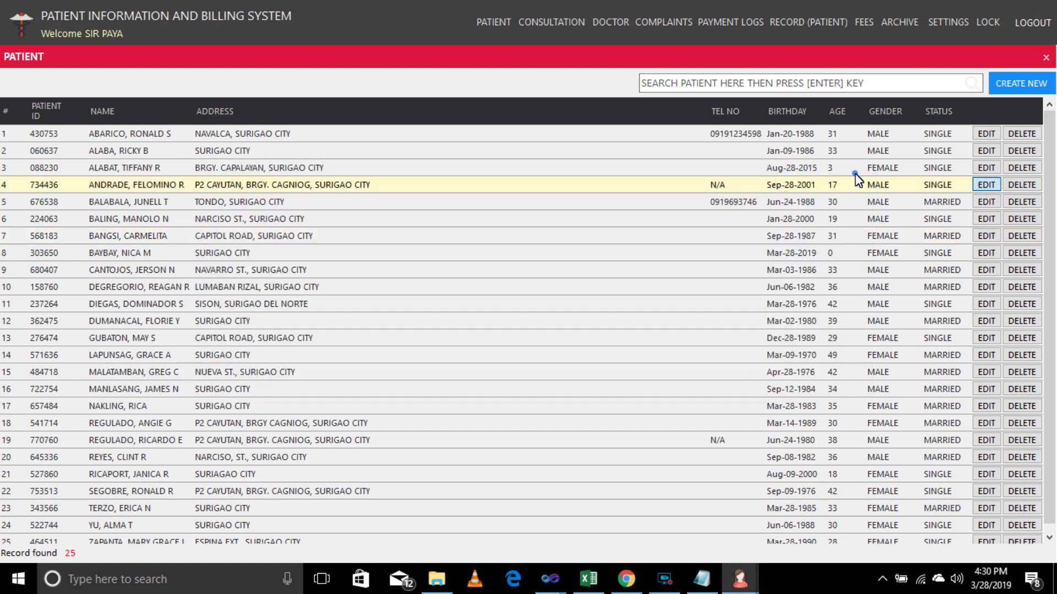
{"action": "left_click", "coordinate": [987, 152]}
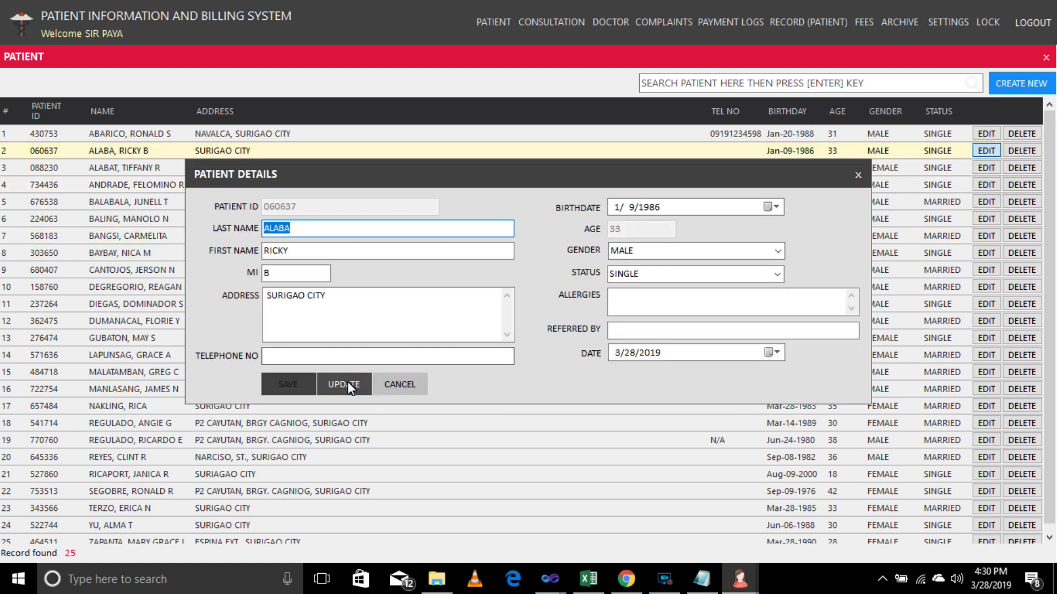
{"action": "left_click", "coordinate": [858, 175]}
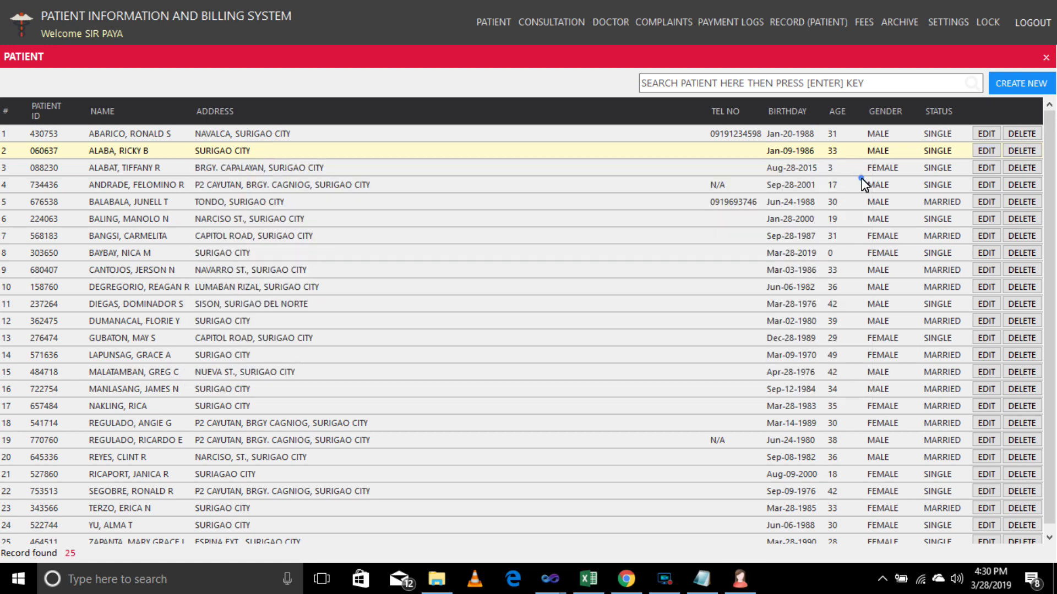
Cancel the deletion of row 4's patient and close the patient list.
{"action": "left_click", "coordinate": [1027, 186]}
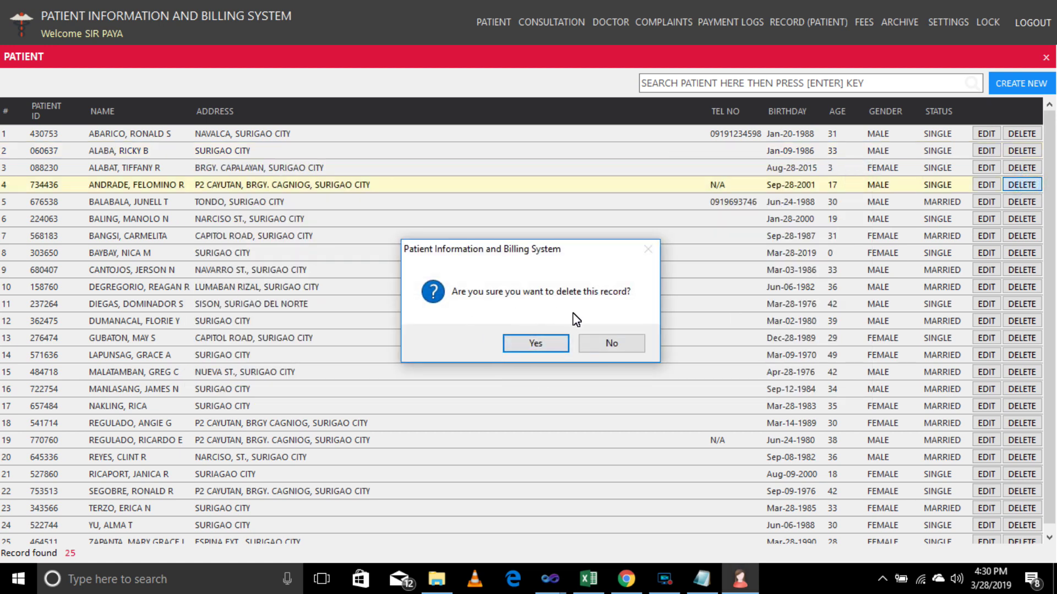
{"action": "left_click", "coordinate": [609, 348]}
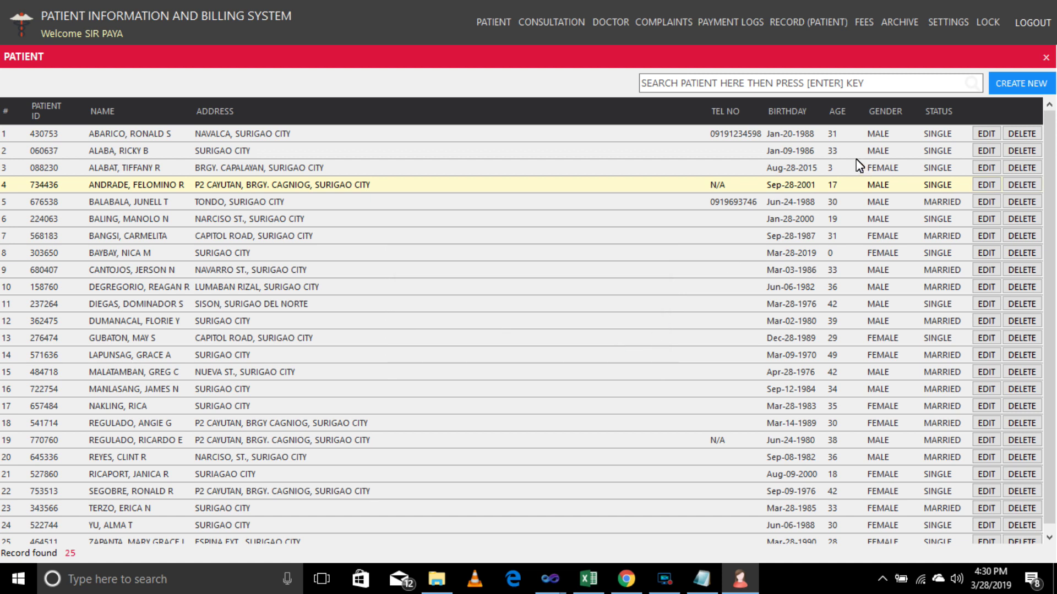
{"action": "left_click", "coordinate": [1046, 58]}
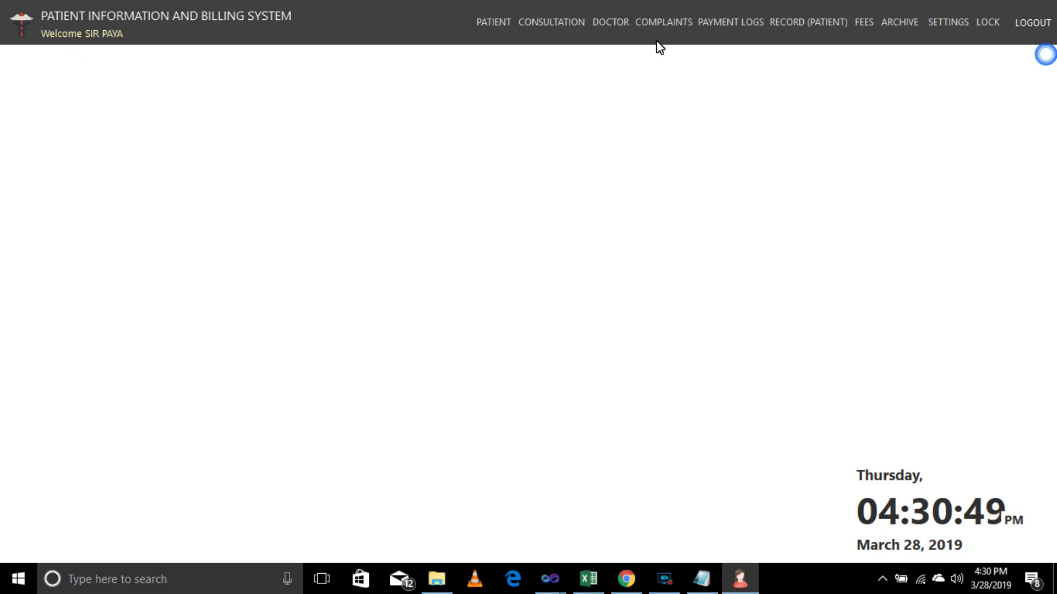
Open the Consultation screen and pick March 29 as the consultation date.
{"action": "left_click", "coordinate": [568, 24]}
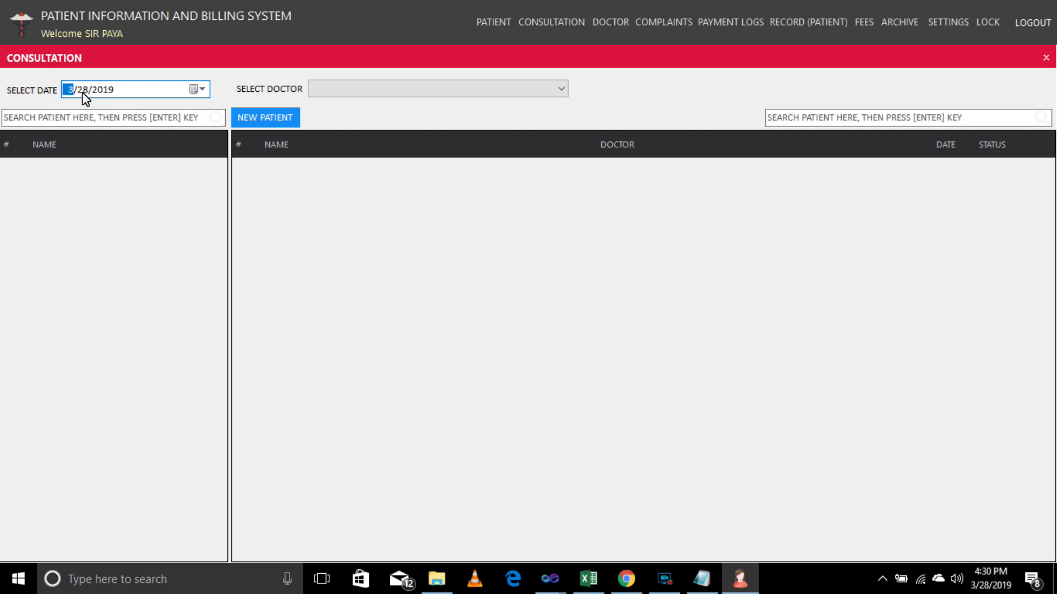
{"action": "left_click", "coordinate": [202, 89]}
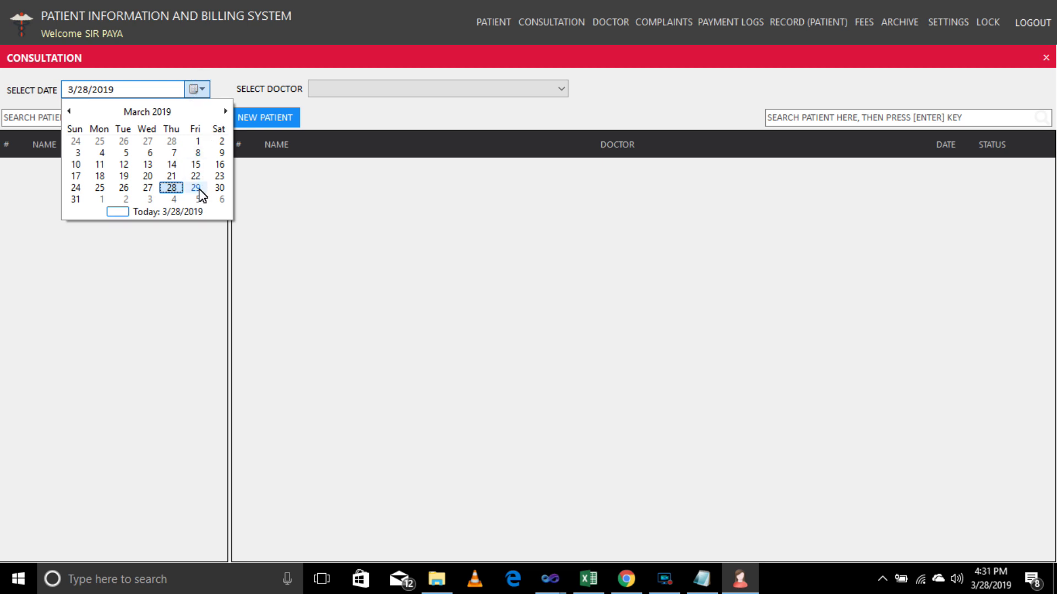
{"action": "left_click", "coordinate": [196, 188]}
Try March 27 twice, dismissing the 'Invalid selected date.' message each time.
{"action": "left_click", "coordinate": [202, 91]}
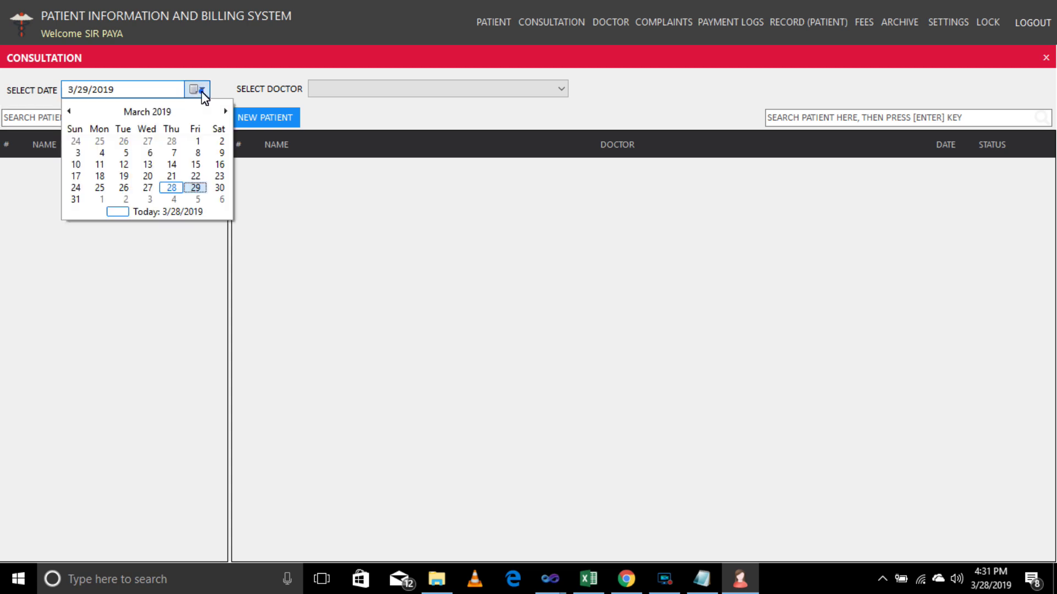
{"action": "left_click", "coordinate": [148, 189]}
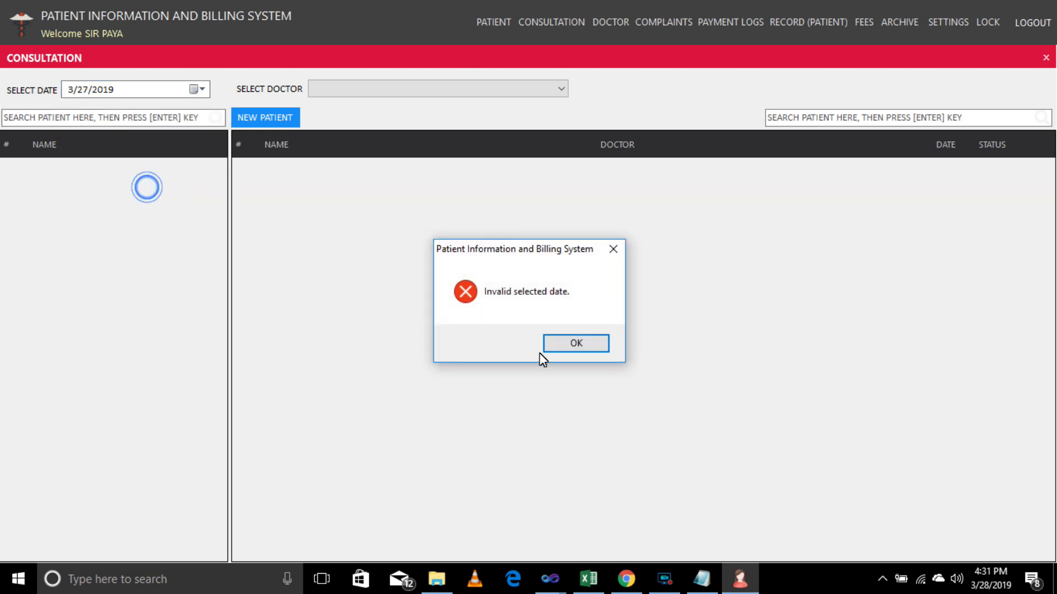
{"action": "left_click", "coordinate": [575, 346]}
{"action": "left_click", "coordinate": [203, 90]}
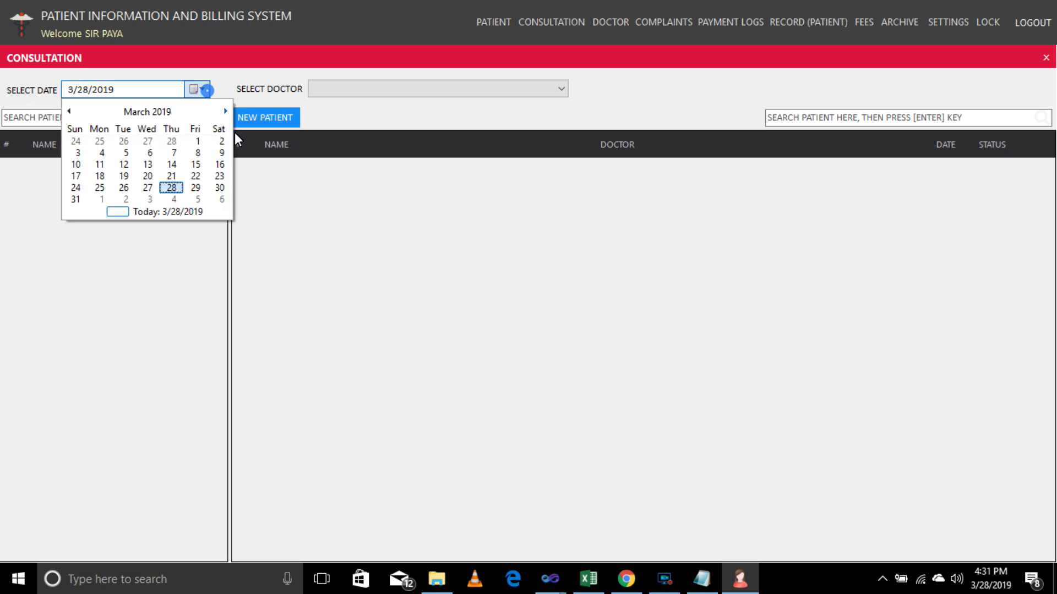
{"action": "left_click", "coordinate": [150, 188]}
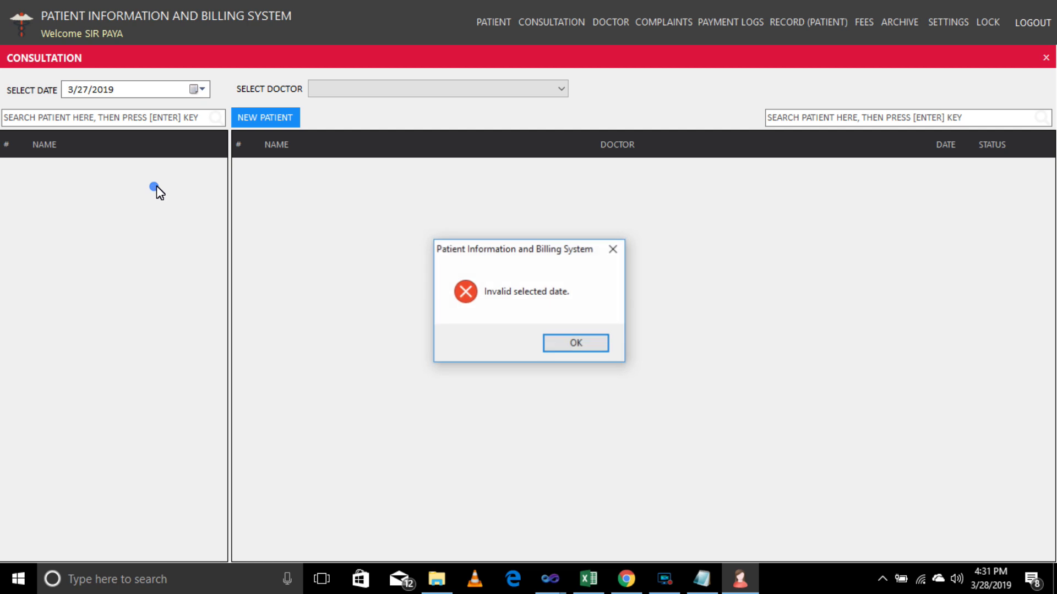
{"action": "left_click", "coordinate": [575, 345]}
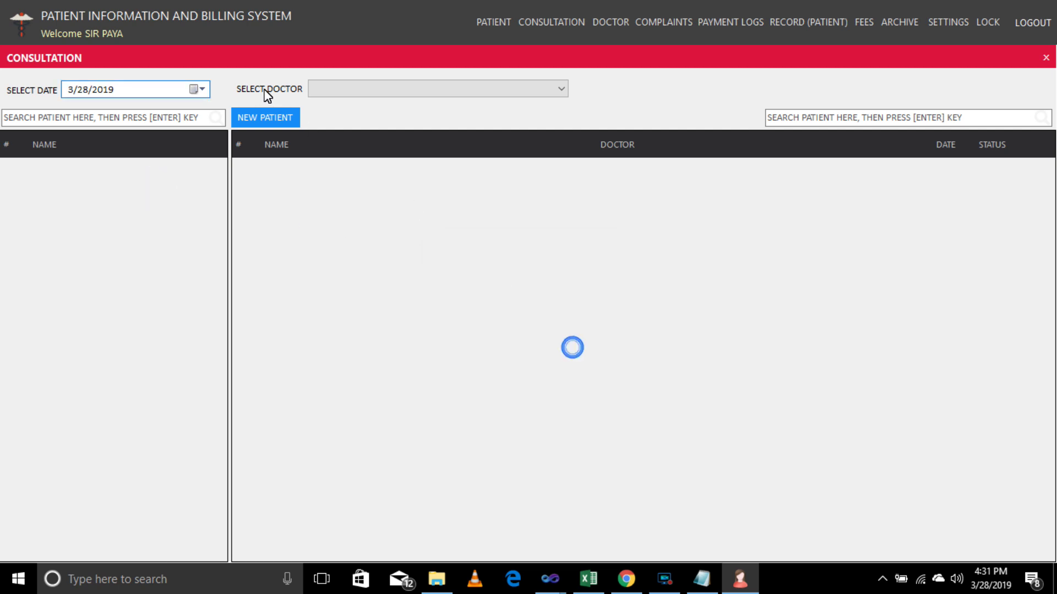
{"action": "left_click", "coordinate": [561, 90]}
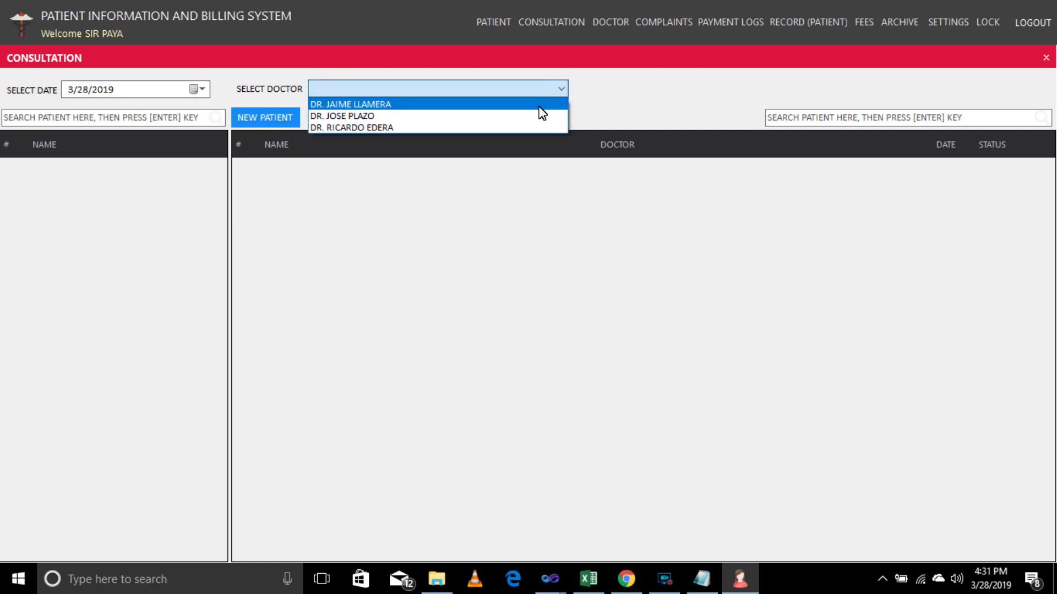
{"action": "left_click", "coordinate": [540, 105]}
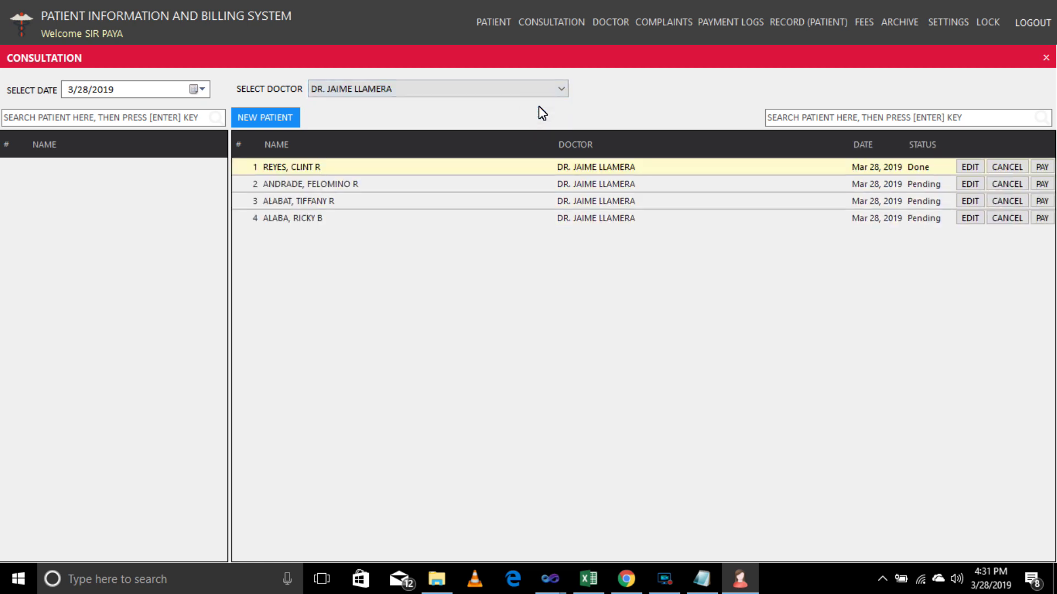
{"action": "key", "text": "Down"}
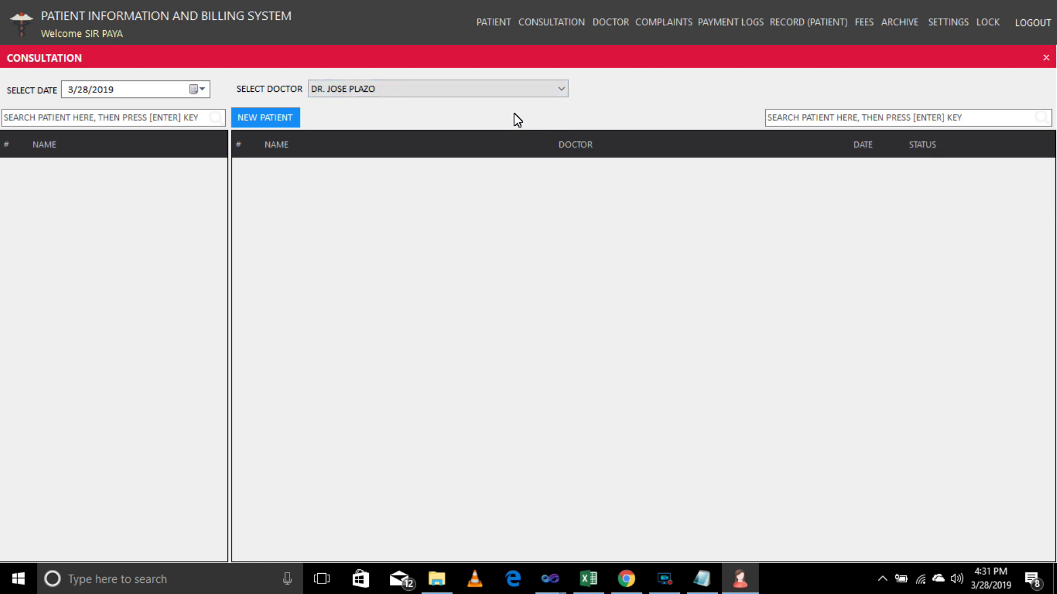
{"action": "key", "text": "Down"}
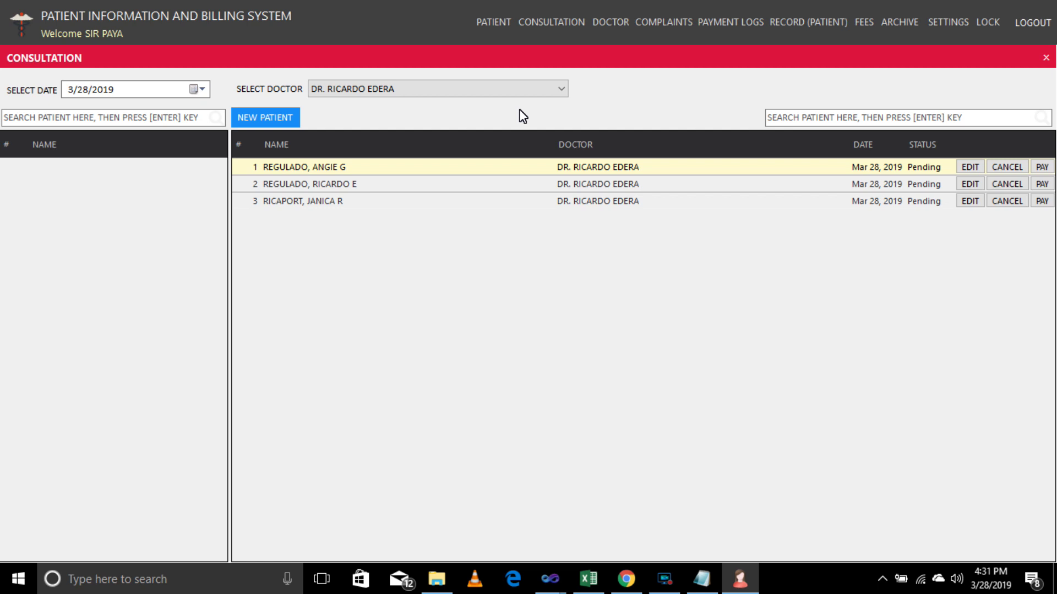
{"action": "key", "text": "Up"}
{"action": "key", "text": "Up"}
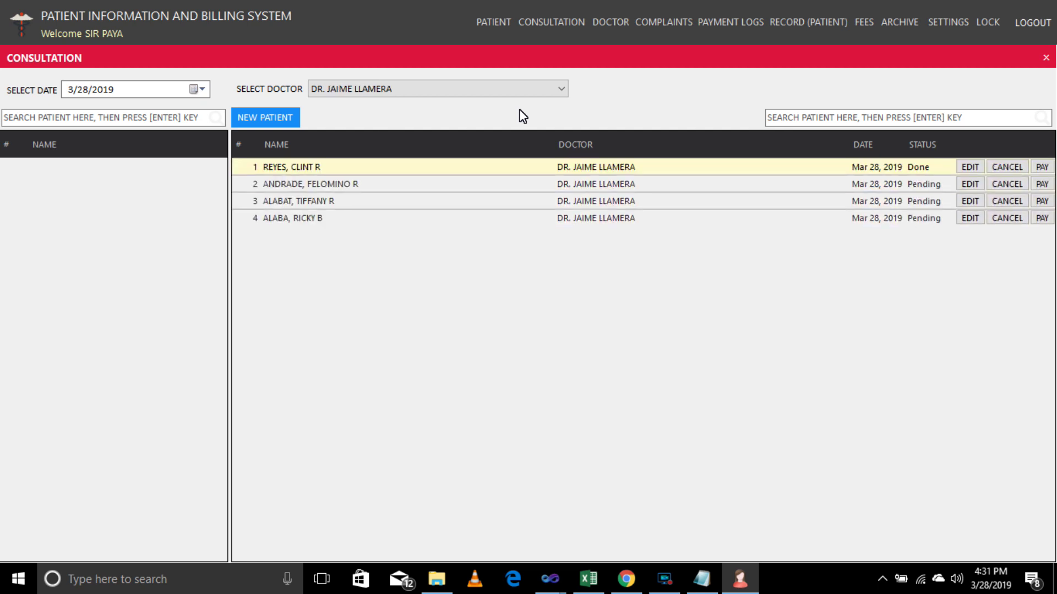
{"action": "key", "text": "Down"}
{"action": "key", "text": "Down"}
{"action": "key", "text": "Up"}
{"action": "key", "text": "Up"}
Search patients by 'B' and add the first and fourth B patients to consultations.
{"action": "left_click", "coordinate": [150, 120]}
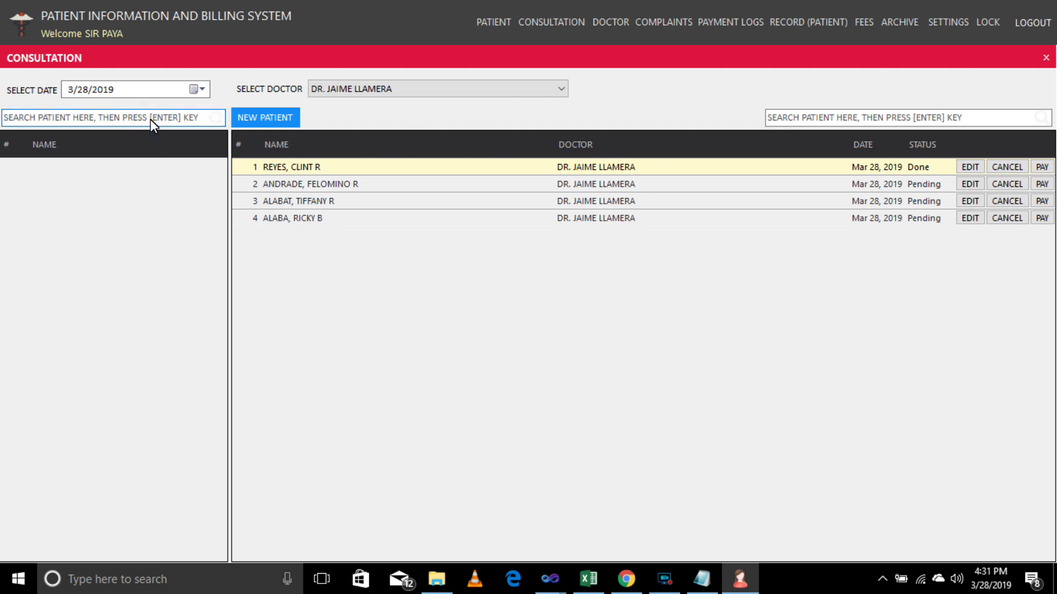
{"action": "type", "text": "B"}
{"action": "left_click", "coordinate": [199, 165]}
{"action": "left_click", "coordinate": [558, 341]}
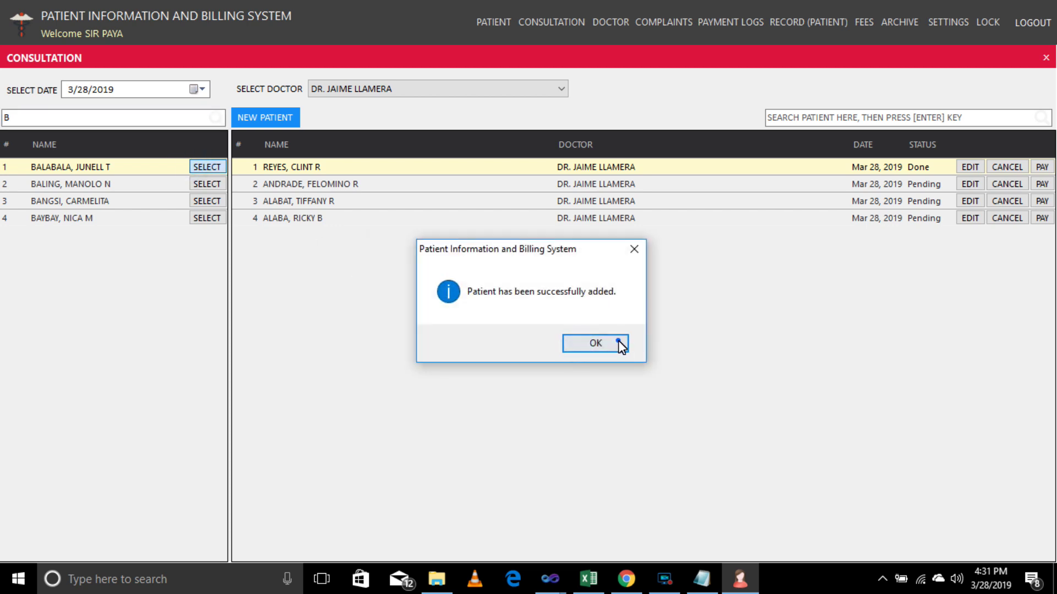
{"action": "left_click", "coordinate": [619, 345]}
{"action": "left_click", "coordinate": [207, 218]}
{"action": "left_click", "coordinate": [579, 350]}
{"action": "left_click", "coordinate": [606, 348]}
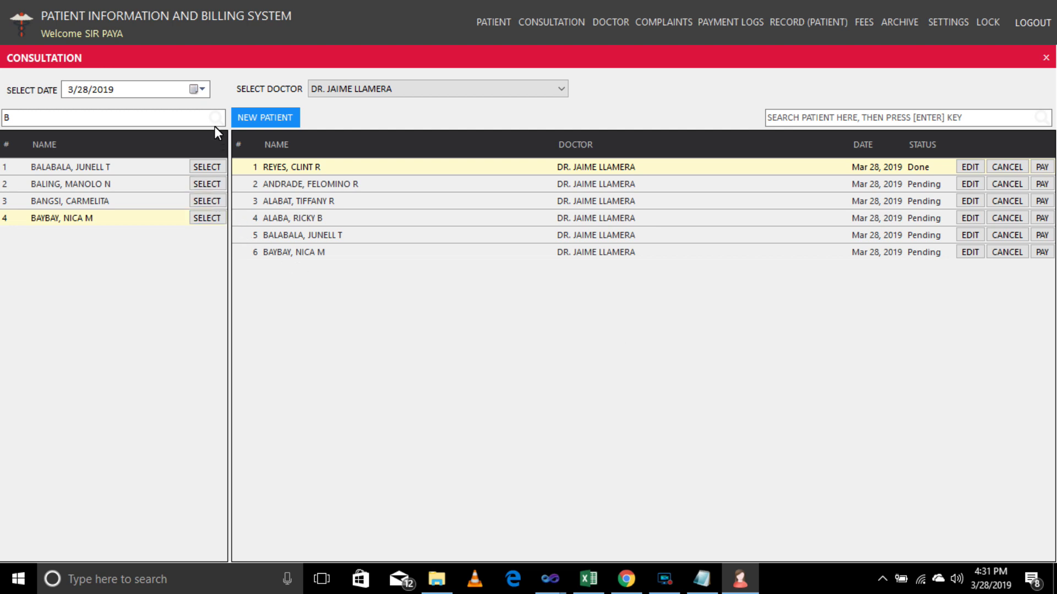
Search by 'C' and add the found patient to consultations.
{"action": "left_click", "coordinate": [182, 115]}
{"action": "key", "text": "BackSpace"}
{"action": "type", "text": "C"}
{"action": "left_click", "coordinate": [201, 165]}
{"action": "left_click", "coordinate": [589, 349]}
{"action": "left_click", "coordinate": [600, 344]}
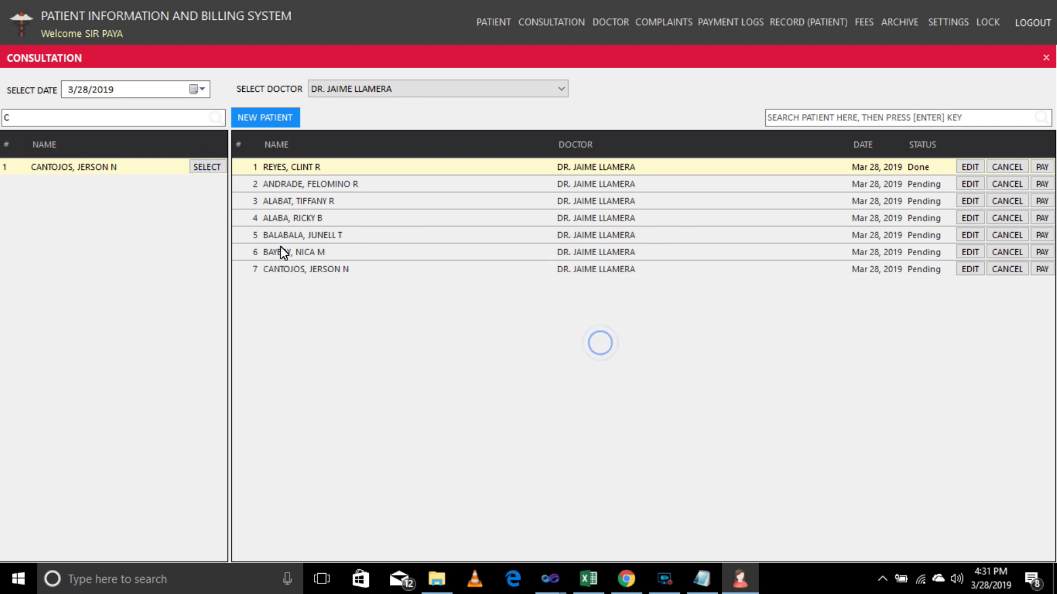
Search by 'B' again; the first B patient is rejected as a duplicate.
{"action": "double_click", "coordinate": [104, 115]}
{"action": "type", "text": "B"}
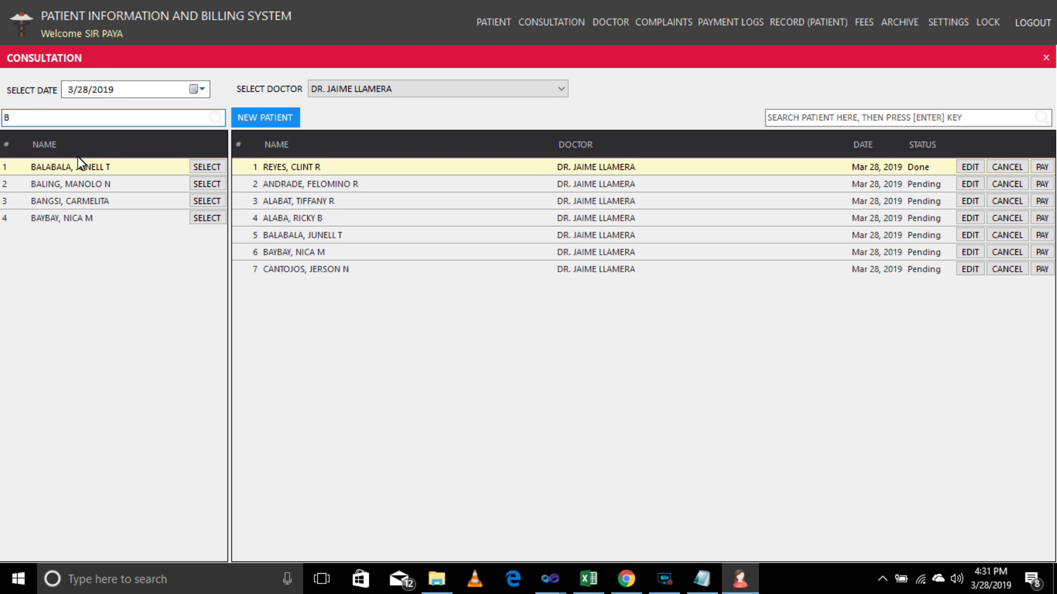
{"action": "left_click", "coordinate": [207, 166]}
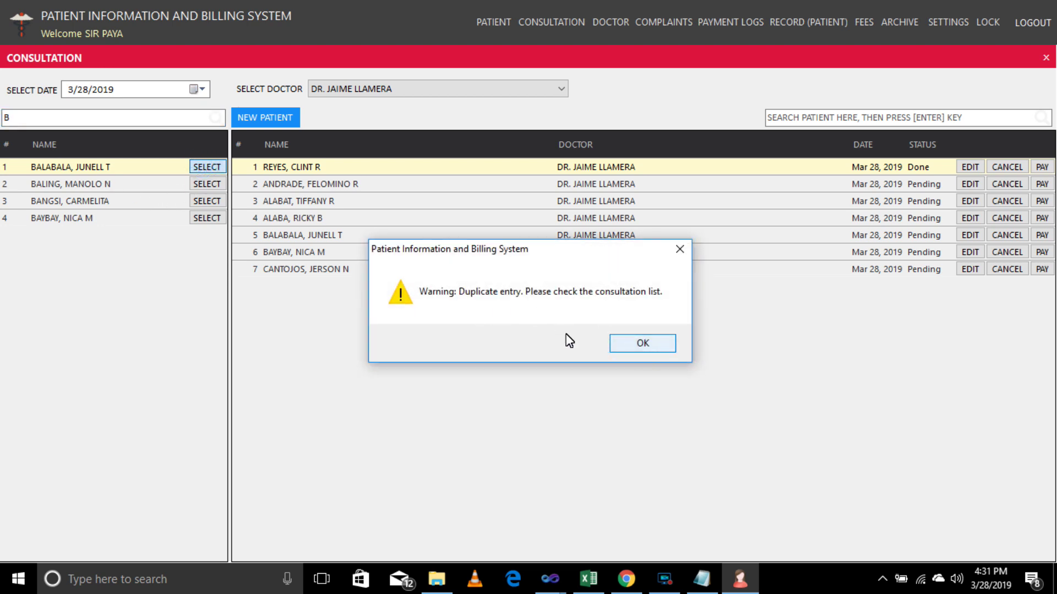
{"action": "left_click", "coordinate": [635, 344]}
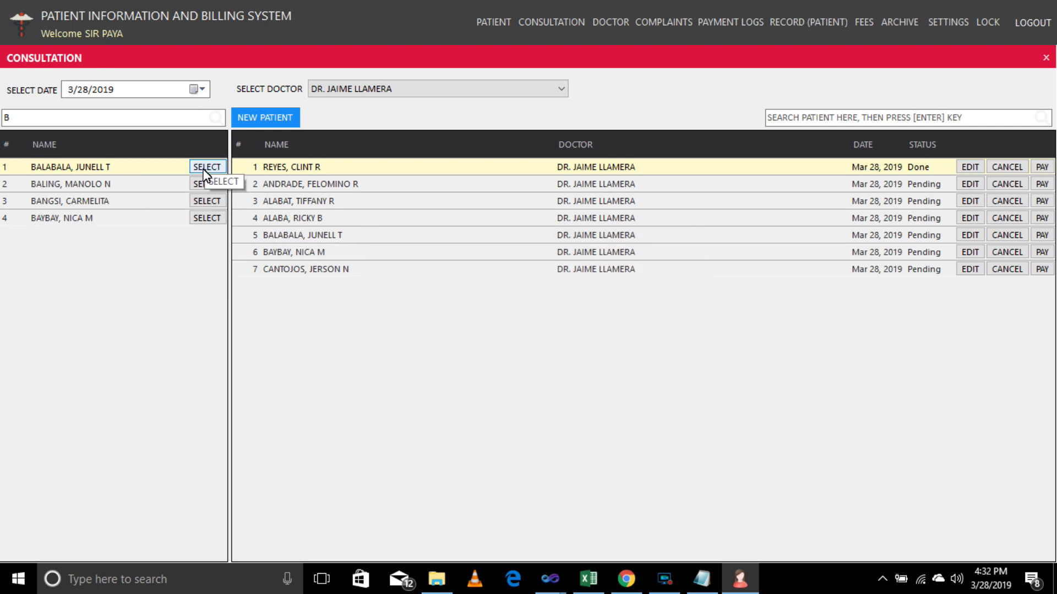
Add the second and third B patients to consultations.
{"action": "left_click", "coordinate": [196, 183]}
{"action": "left_click", "coordinate": [568, 341]}
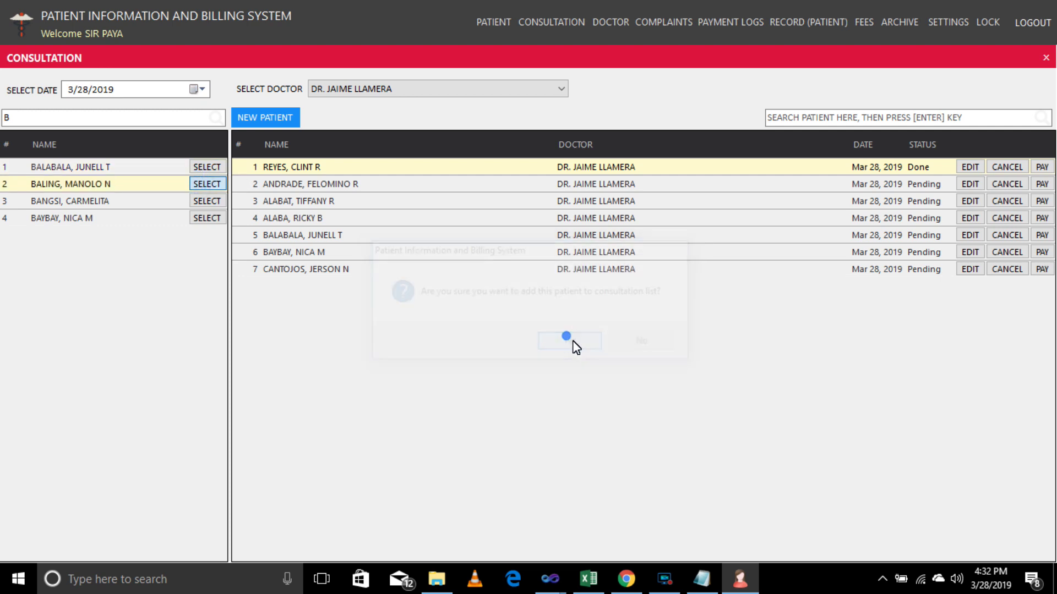
{"action": "left_click", "coordinate": [604, 345]}
{"action": "left_click", "coordinate": [207, 183]}
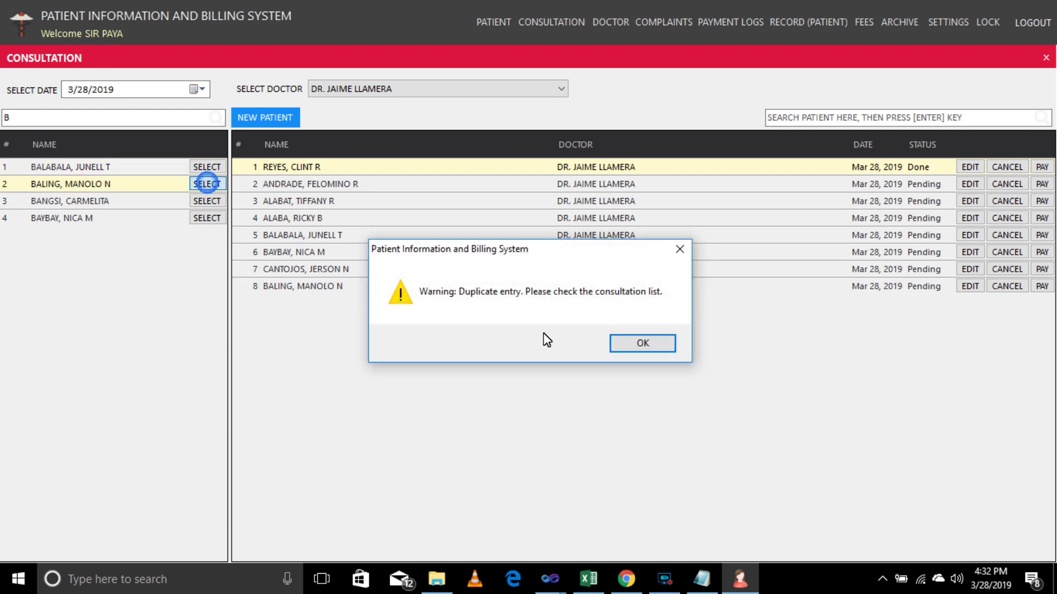
{"action": "left_click", "coordinate": [637, 345]}
{"action": "left_click", "coordinate": [217, 202]}
{"action": "left_click", "coordinate": [578, 345]}
{"action": "left_click", "coordinate": [597, 345]}
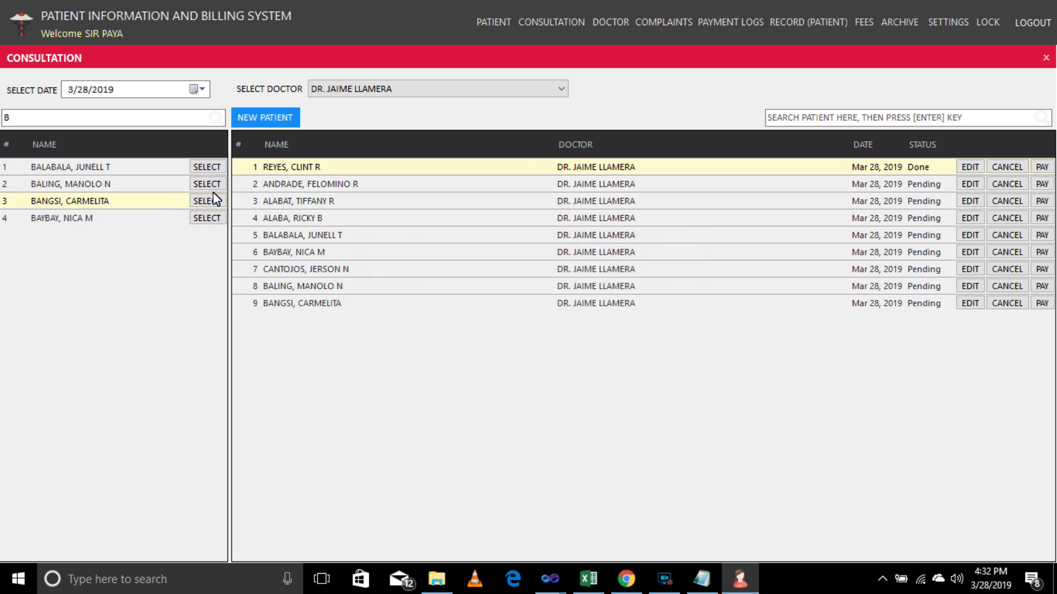
Search by 'D' and add the third, second and first D patients.
{"action": "left_click", "coordinate": [164, 120]}
{"action": "type", "text": "c"}
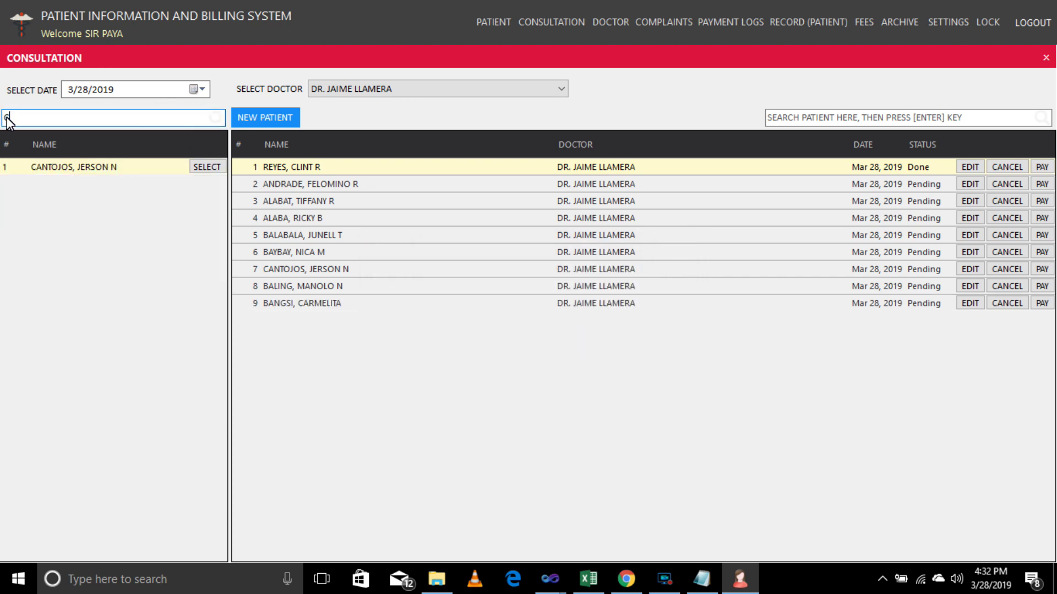
{"action": "key", "text": "BackSpace"}
{"action": "type", "text": "d"}
{"action": "left_click", "coordinate": [204, 201]}
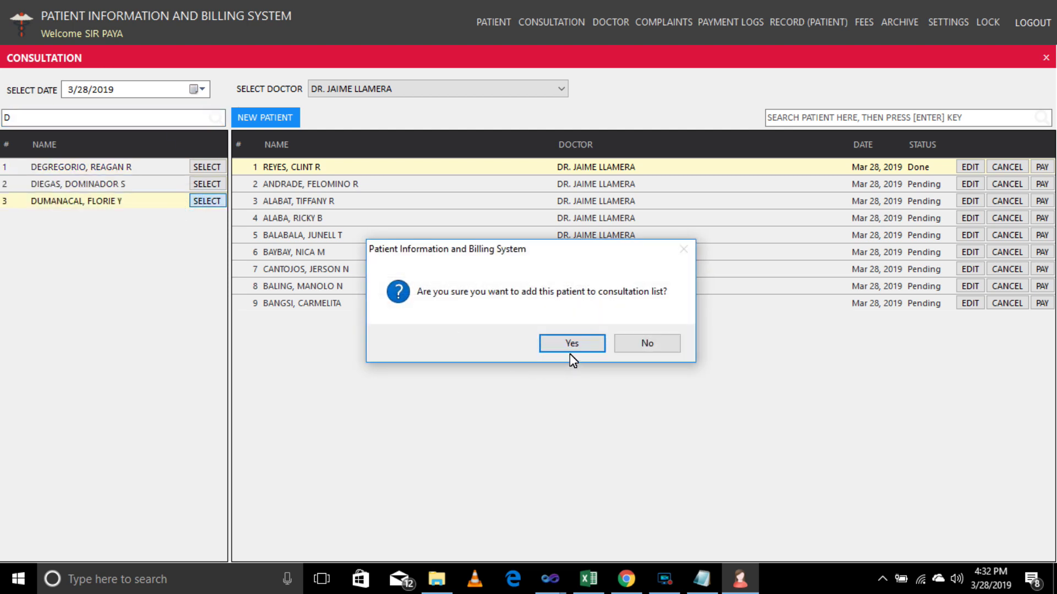
{"action": "left_click", "coordinate": [570, 343]}
{"action": "left_click", "coordinate": [595, 349]}
{"action": "left_click", "coordinate": [202, 185]}
{"action": "left_click", "coordinate": [569, 345]}
{"action": "left_click", "coordinate": [588, 339]}
{"action": "left_click", "coordinate": [205, 167]}
{"action": "left_click", "coordinate": [569, 342]}
{"action": "left_click", "coordinate": [590, 341]}
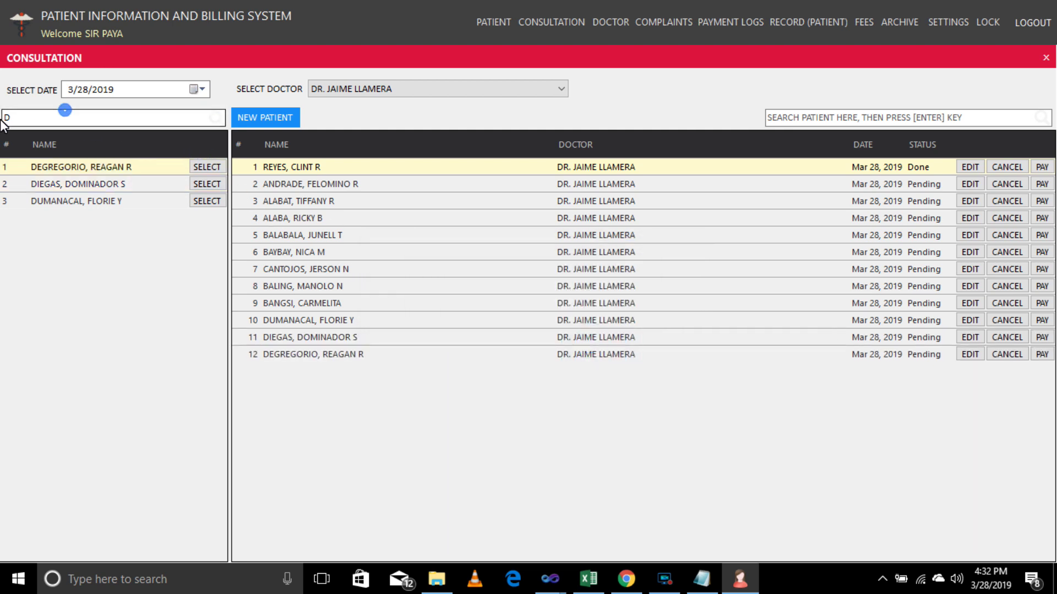
Add the only 'Y' patient and the only 'Z' patient to consultations.
{"action": "double_click", "coordinate": [18, 118]}
{"action": "type", "text": "Y"}
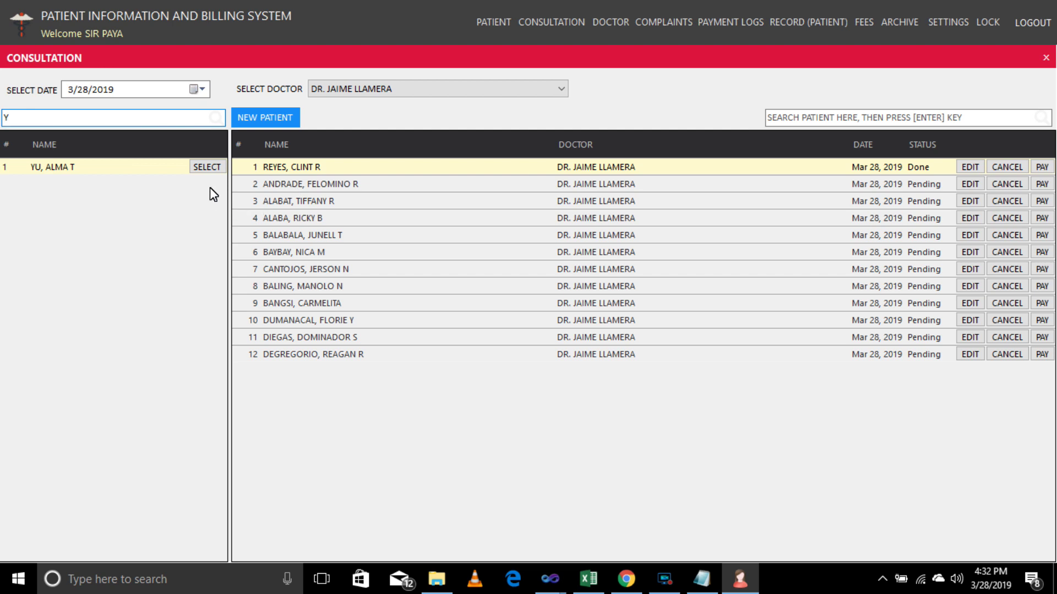
{"action": "left_click", "coordinate": [207, 167]}
{"action": "left_click", "coordinate": [558, 342]}
{"action": "left_click", "coordinate": [593, 342]}
{"action": "left_click", "coordinate": [190, 117]}
{"action": "key", "text": "BackSpace"}
{"action": "type", "text": "Z"}
{"action": "left_click", "coordinate": [203, 166]}
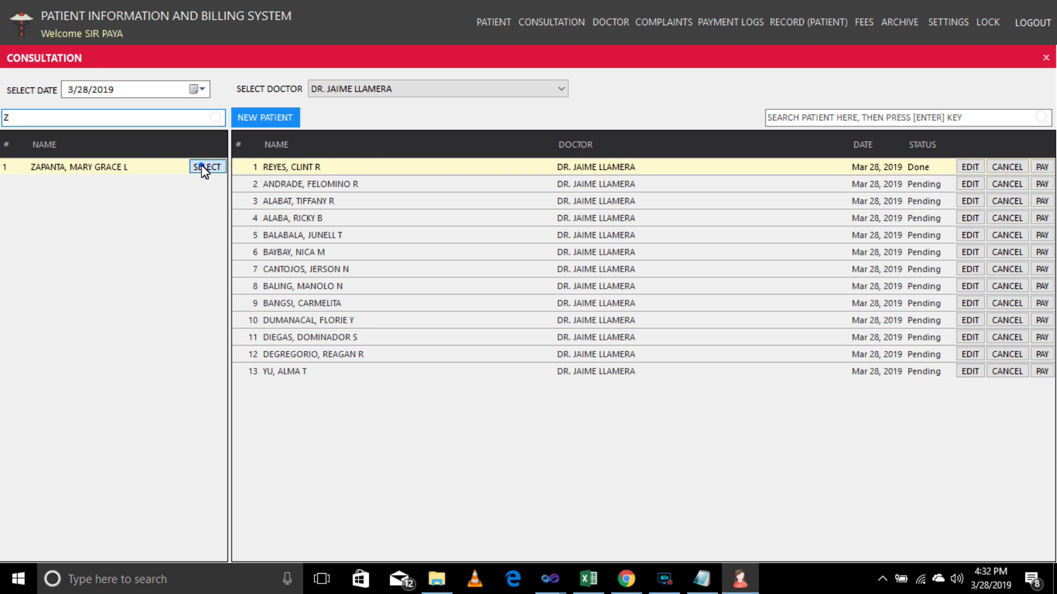
{"action": "left_click", "coordinate": [572, 346]}
{"action": "key", "text": "Return"}
Search by 'S' and add the only S patient to consultations.
{"action": "left_click", "coordinate": [24, 116]}
{"action": "key", "text": "BackSpace"}
{"action": "type", "text": "S"}
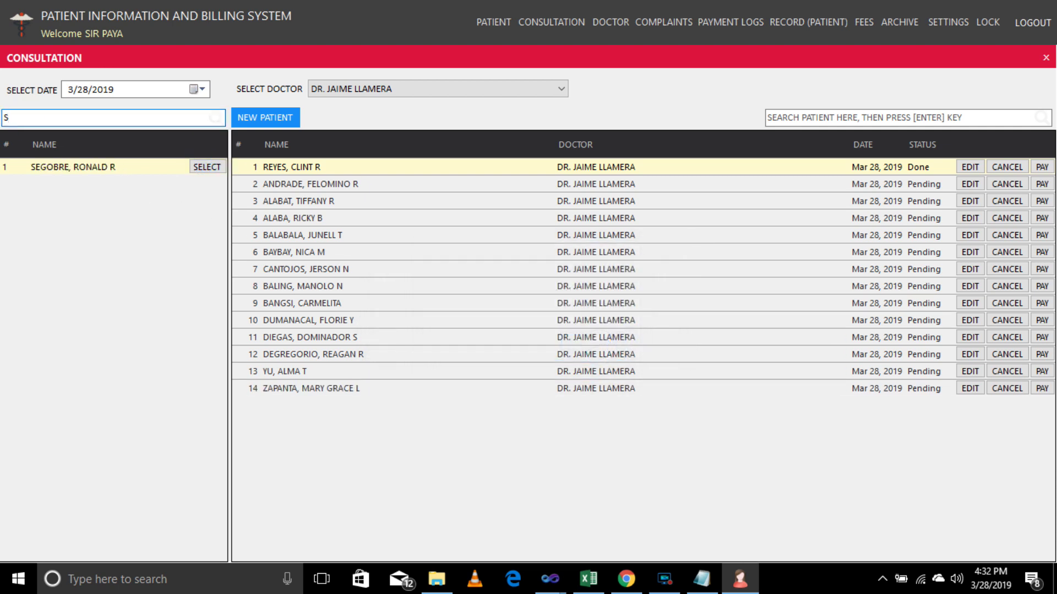
{"action": "left_click", "coordinate": [202, 168]}
{"action": "left_click", "coordinate": [562, 346]}
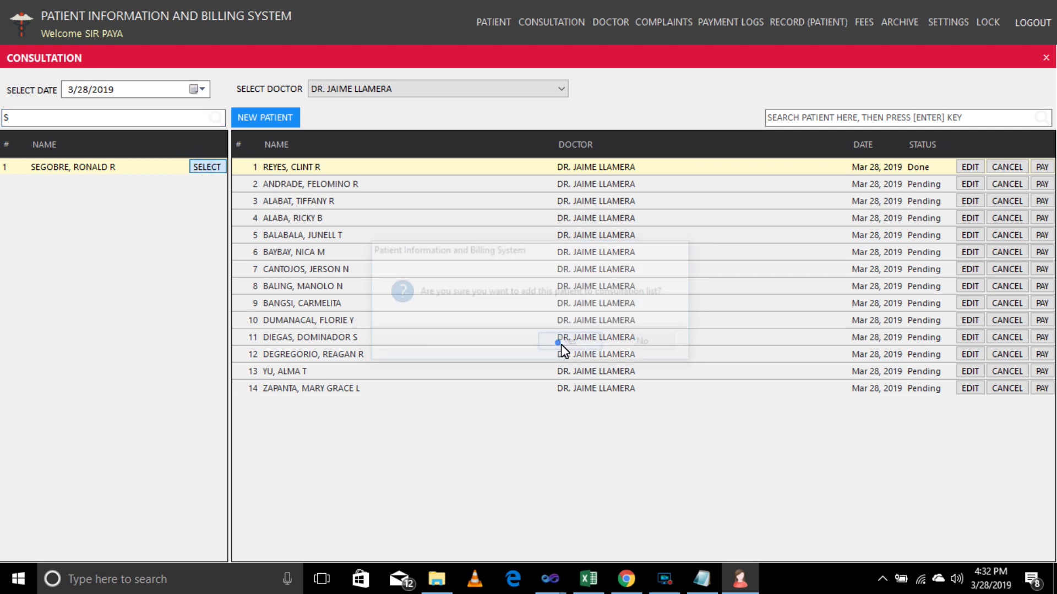
{"action": "left_click", "coordinate": [594, 345]}
Search by 'M' and add the first and second M patients, reaching 17 entries.
{"action": "left_click", "coordinate": [49, 117]}
{"action": "key", "text": "BackSpace"}
{"action": "type", "text": "M"}
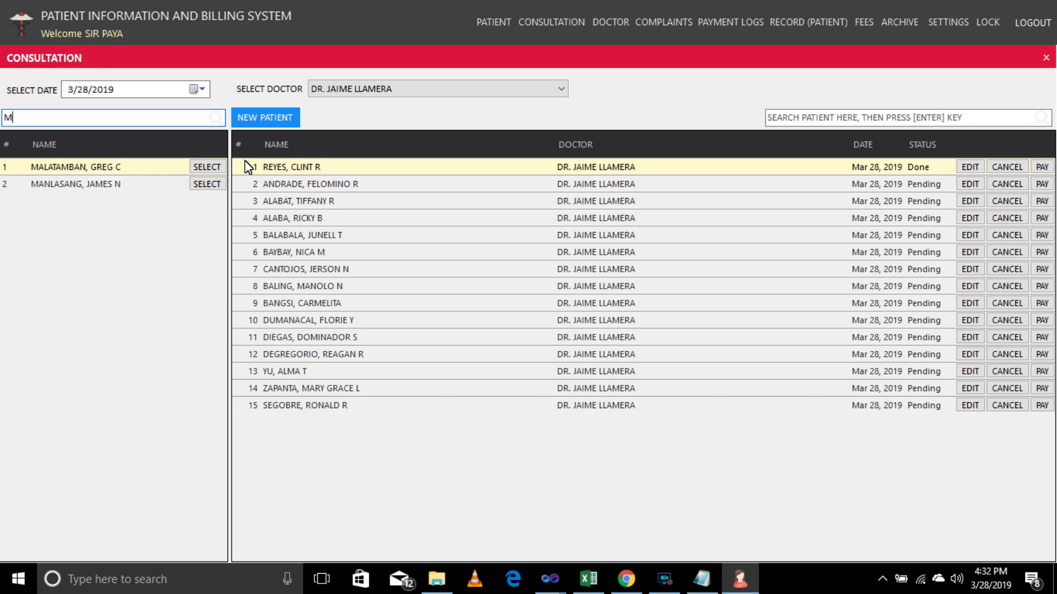
{"action": "left_click", "coordinate": [206, 167]}
{"action": "left_click", "coordinate": [589, 344]}
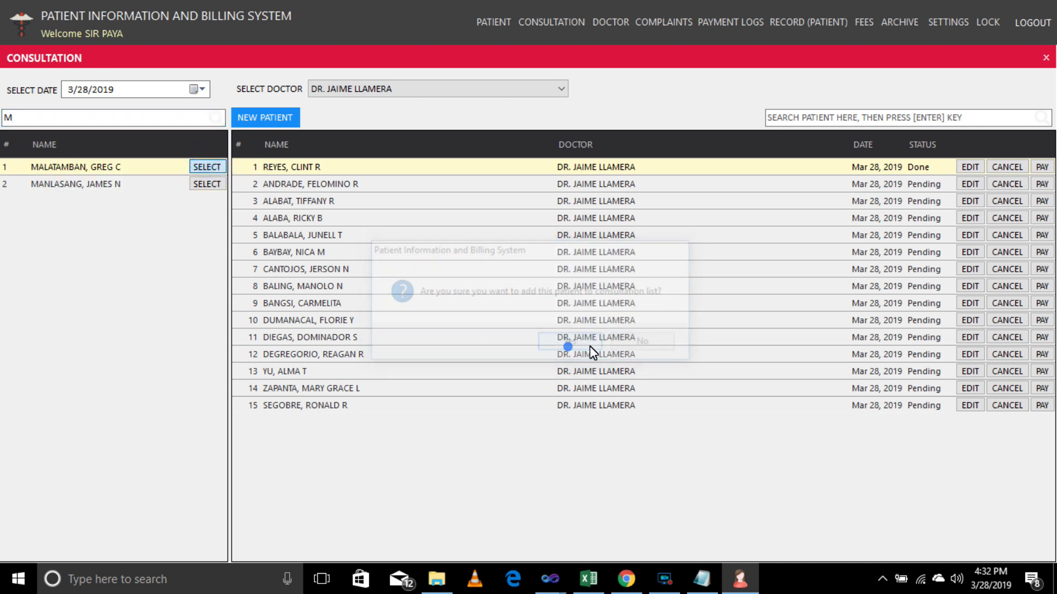
{"action": "left_click", "coordinate": [609, 346]}
{"action": "left_click", "coordinate": [201, 184]}
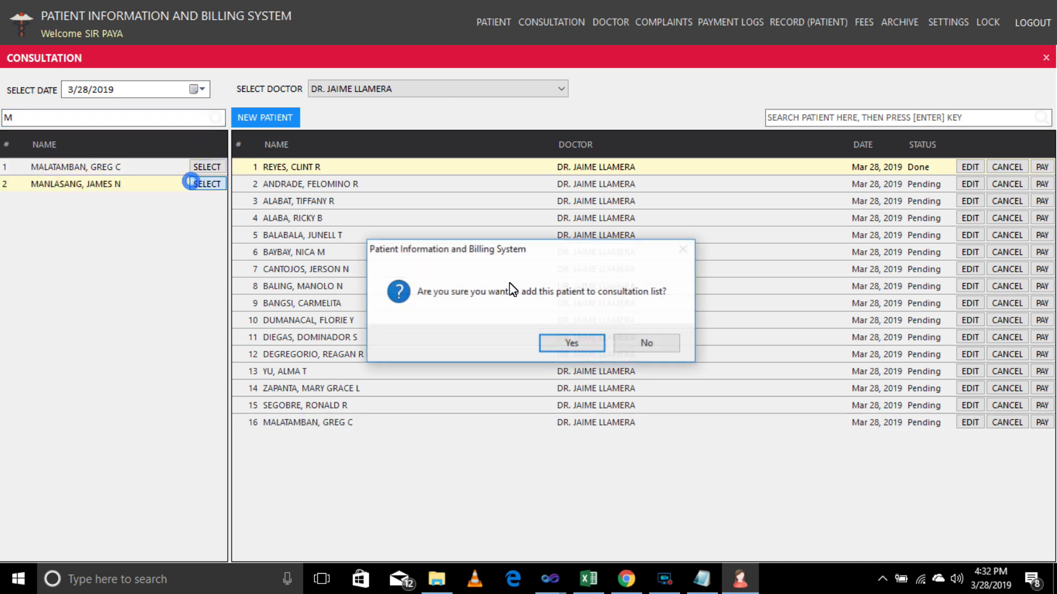
{"action": "left_click", "coordinate": [569, 348]}
{"action": "left_click", "coordinate": [599, 345]}
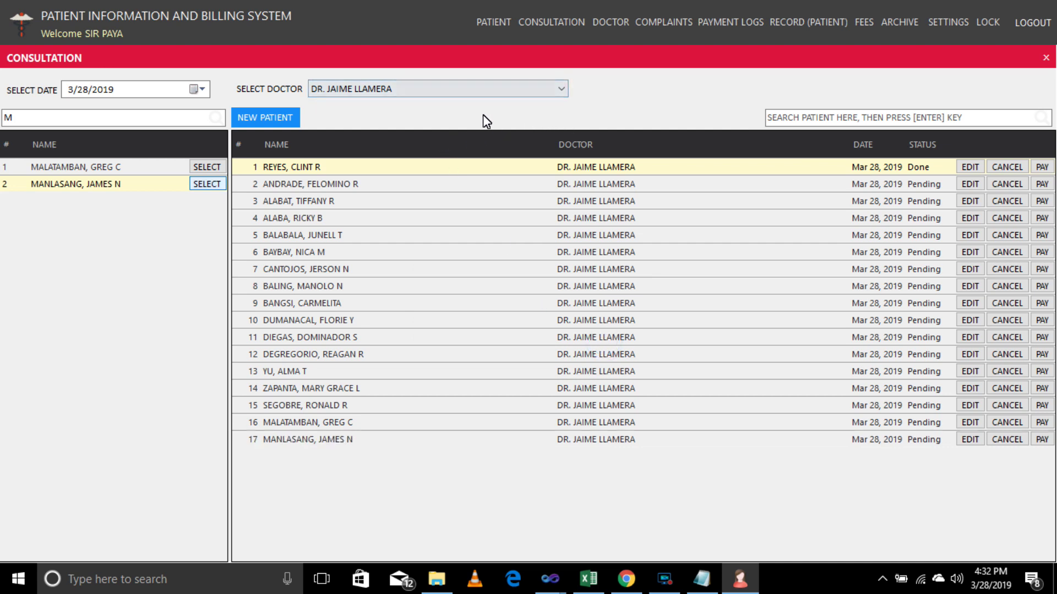
{"action": "left_click", "coordinate": [560, 91]}
{"action": "left_click", "coordinate": [513, 121]}
{"action": "left_click", "coordinate": [551, 88]}
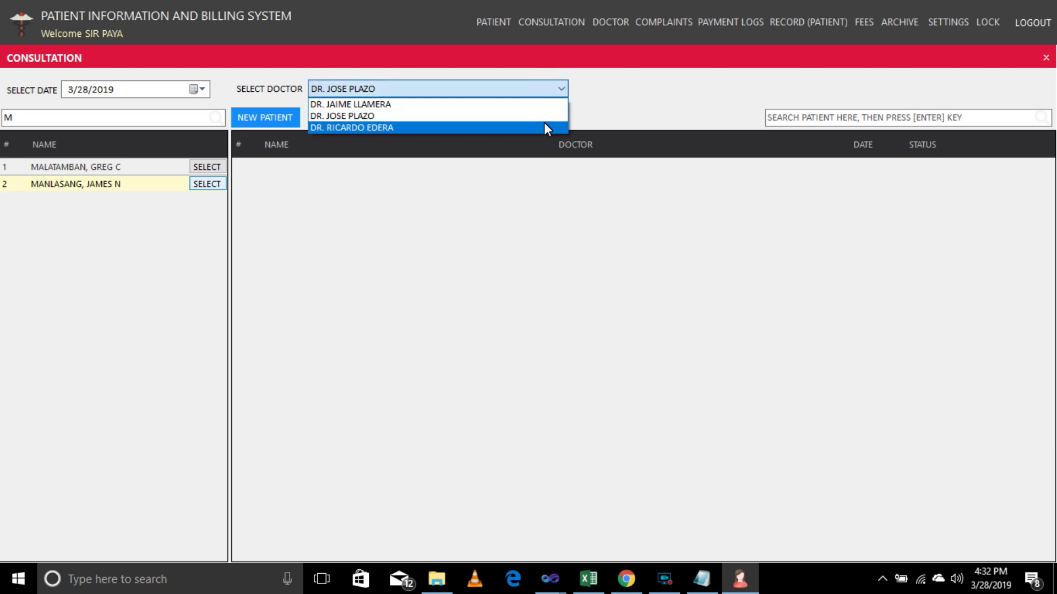
{"action": "left_click", "coordinate": [544, 122]}
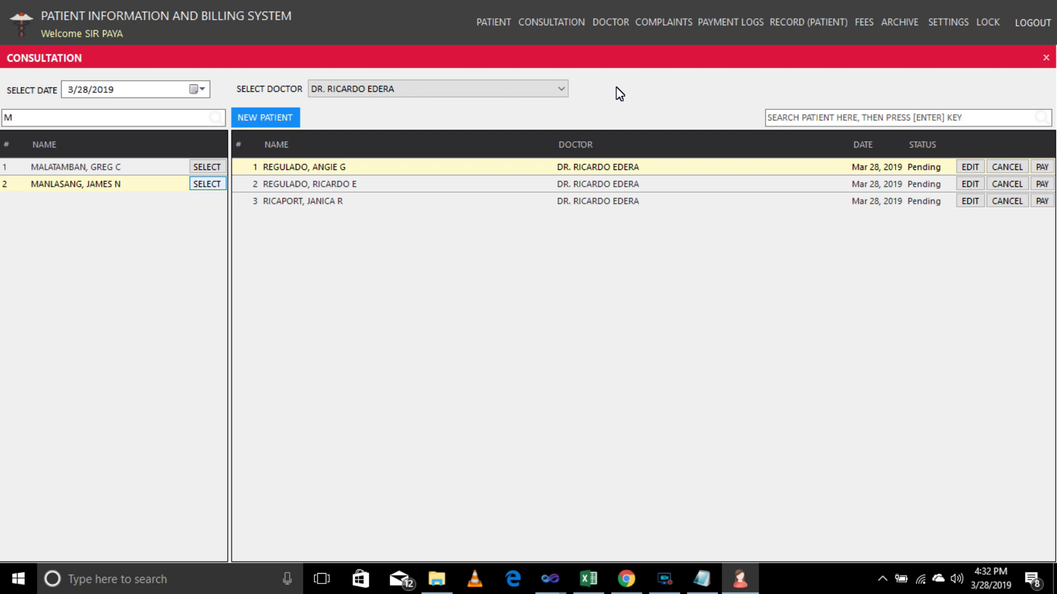
{"action": "left_click", "coordinate": [552, 89]}
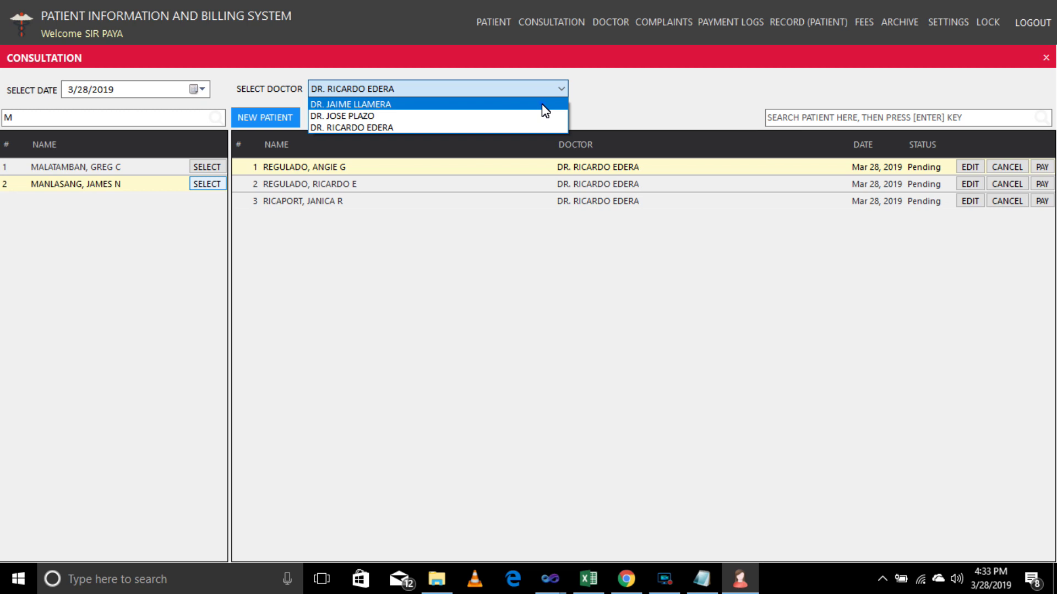
{"action": "left_click", "coordinate": [541, 104]}
{"action": "left_click", "coordinate": [557, 90]}
{"action": "left_click", "coordinate": [541, 116]}
{"action": "left_click", "coordinate": [544, 93]}
{"action": "left_click", "coordinate": [534, 128]}
{"action": "left_click", "coordinate": [537, 90]}
{"action": "left_click", "coordinate": [540, 104]}
{"action": "left_click", "coordinate": [536, 87]}
{"action": "left_click", "coordinate": [537, 115]}
{"action": "left_click", "coordinate": [533, 90]}
{"action": "left_click", "coordinate": [536, 124]}
{"action": "left_click", "coordinate": [542, 90]}
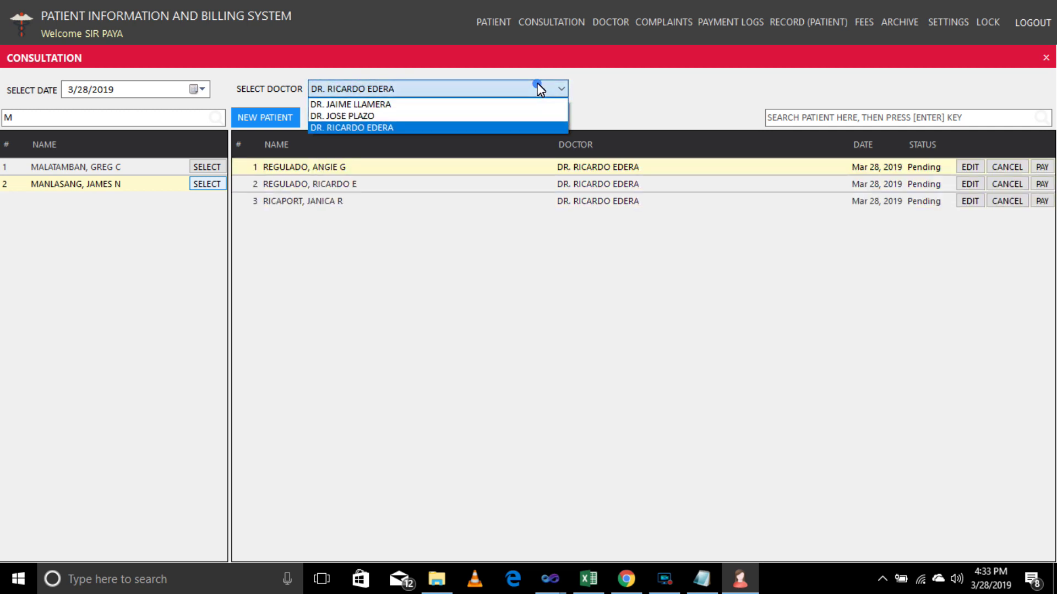
{"action": "left_click", "coordinate": [529, 104]}
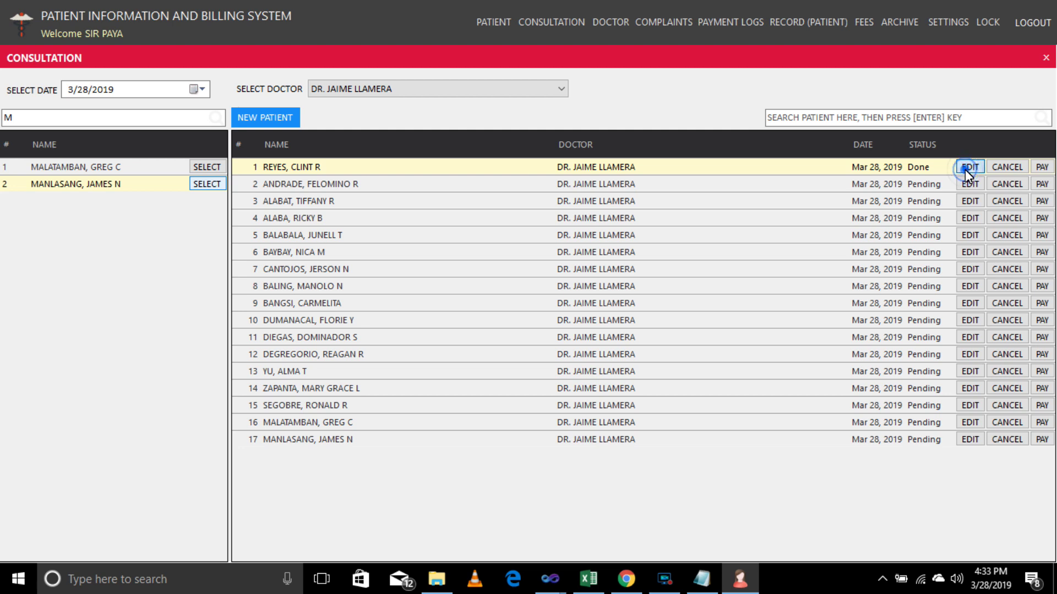
{"action": "left_click", "coordinate": [993, 168]}
{"action": "left_click", "coordinate": [969, 371]}
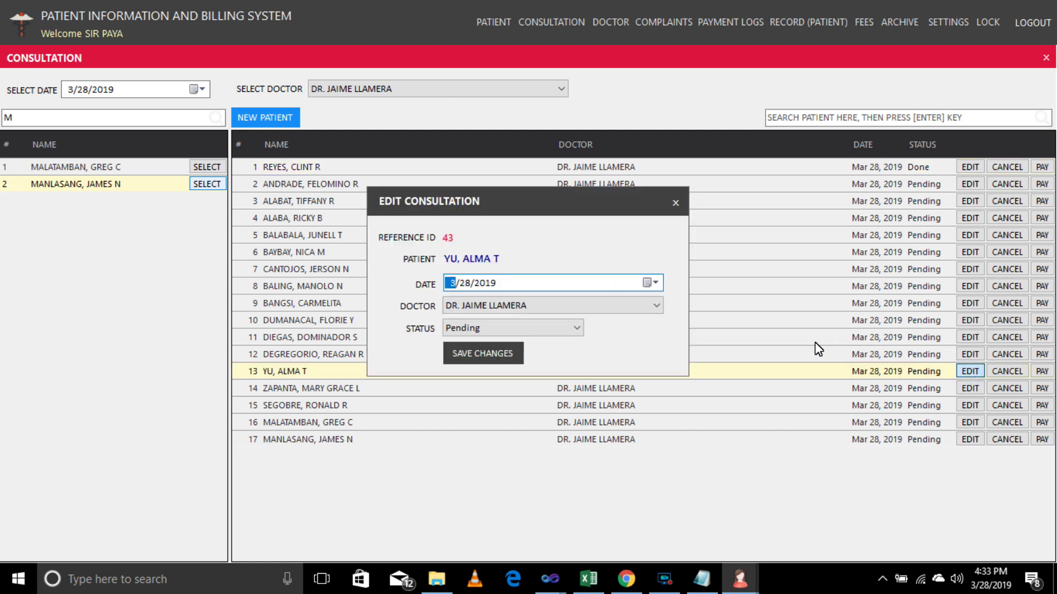
{"action": "left_click", "coordinate": [654, 312]}
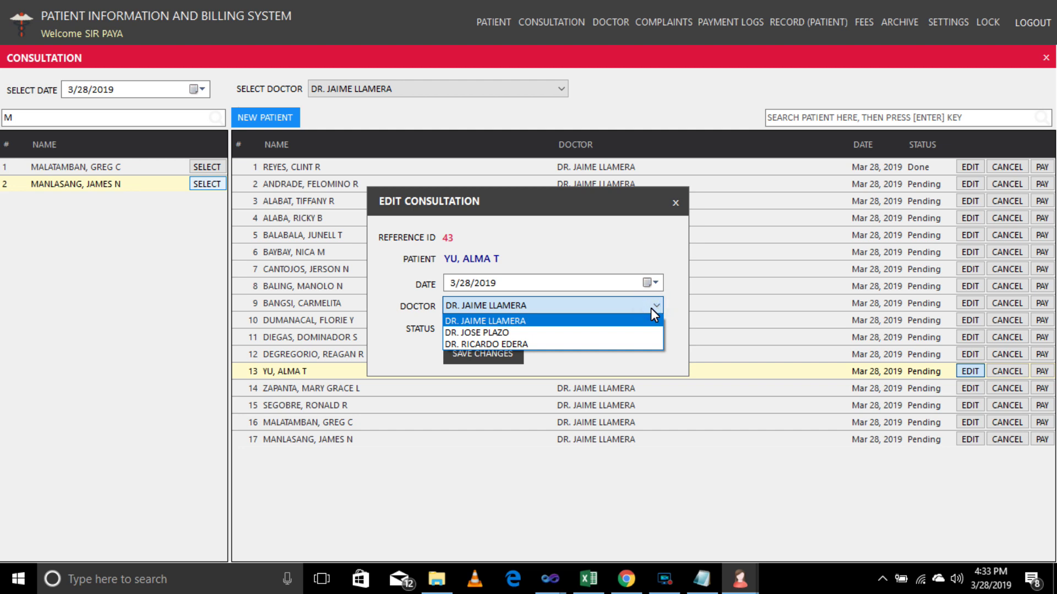
{"action": "left_click", "coordinate": [539, 344]}
{"action": "left_click", "coordinate": [480, 357]}
{"action": "left_click", "coordinate": [570, 347]}
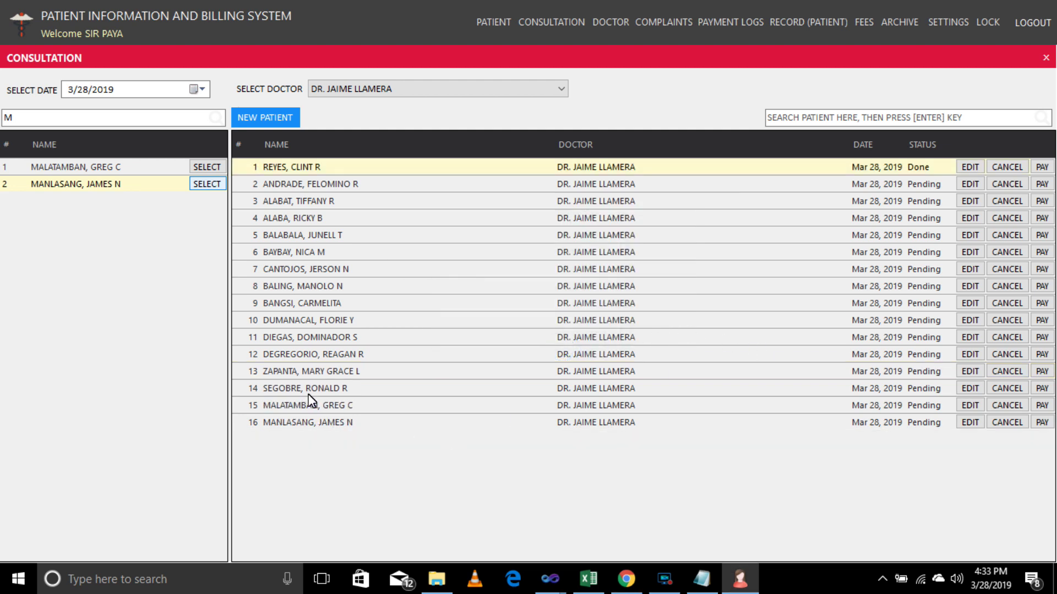
{"action": "left_click", "coordinate": [486, 99]}
{"action": "left_click", "coordinate": [482, 123]}
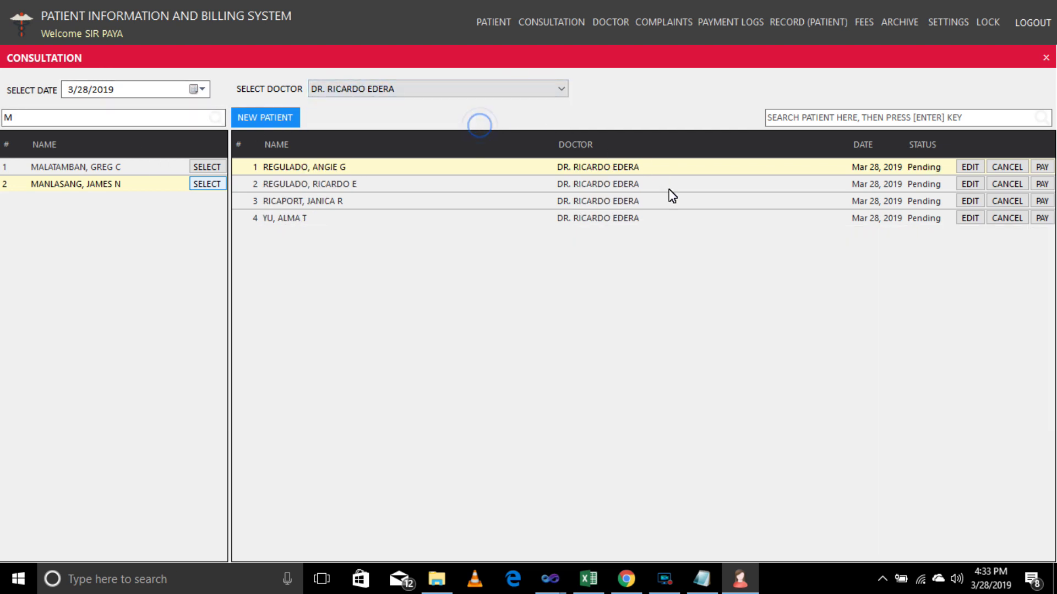
{"action": "left_click", "coordinate": [557, 91]}
In the first doctor's list, change row 8's status to Cancel and save.
{"action": "left_click", "coordinate": [542, 104]}
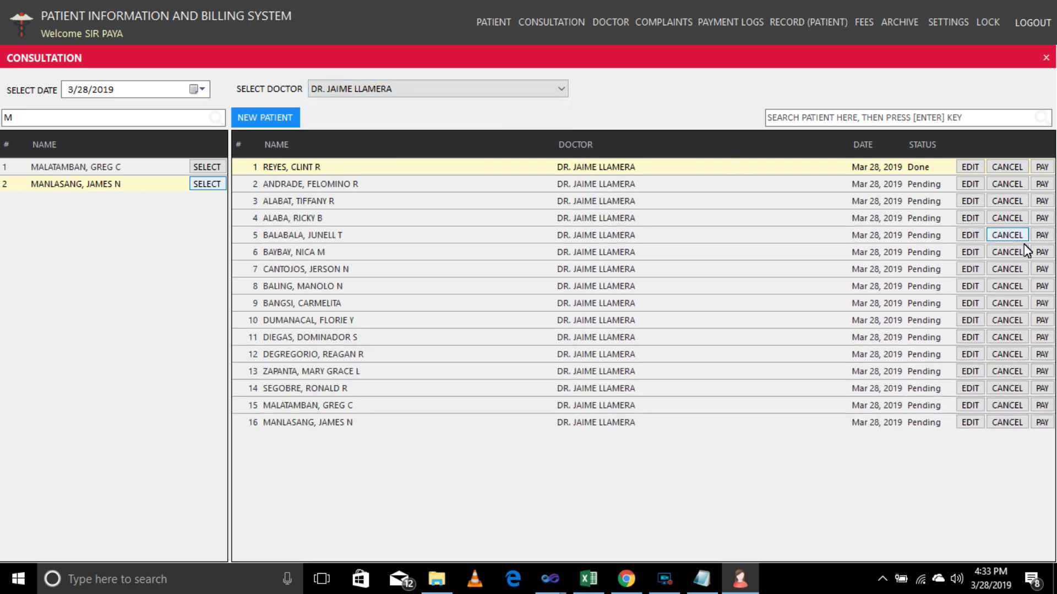
{"action": "left_click", "coordinate": [976, 286]}
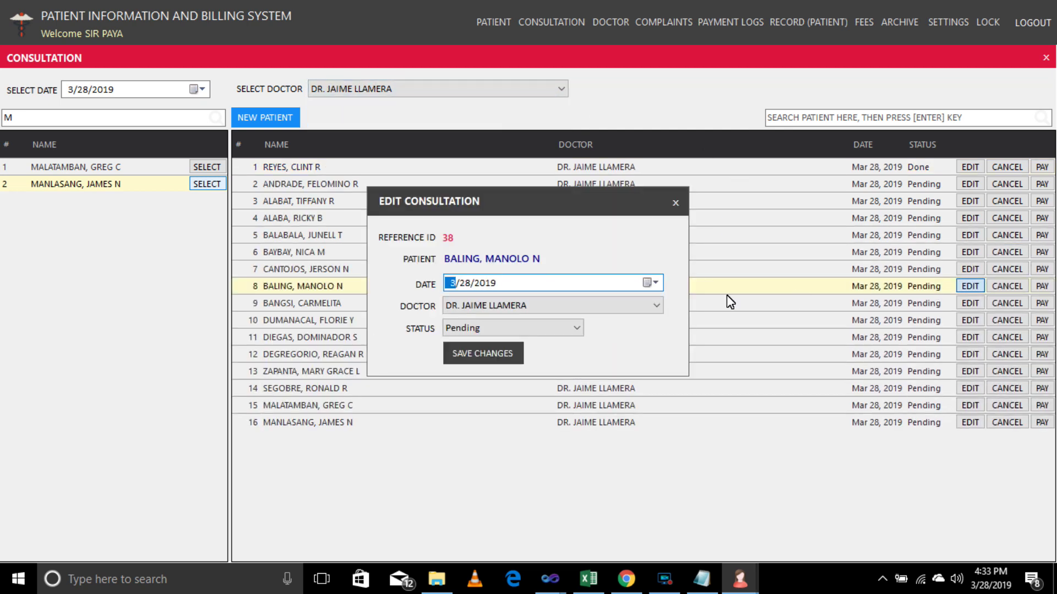
{"action": "left_click", "coordinate": [576, 328]}
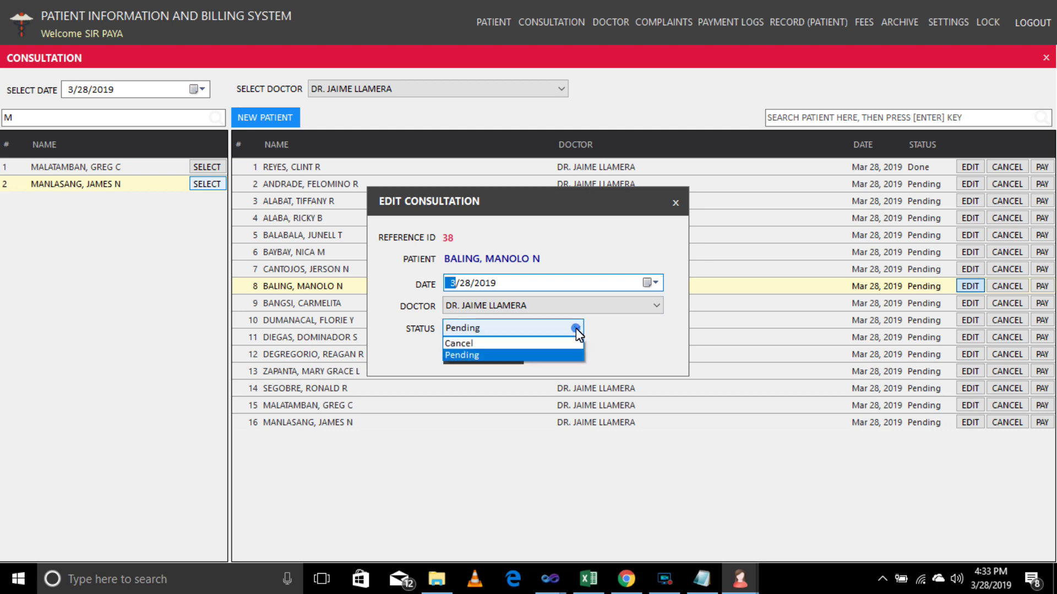
{"action": "left_click", "coordinate": [526, 344]}
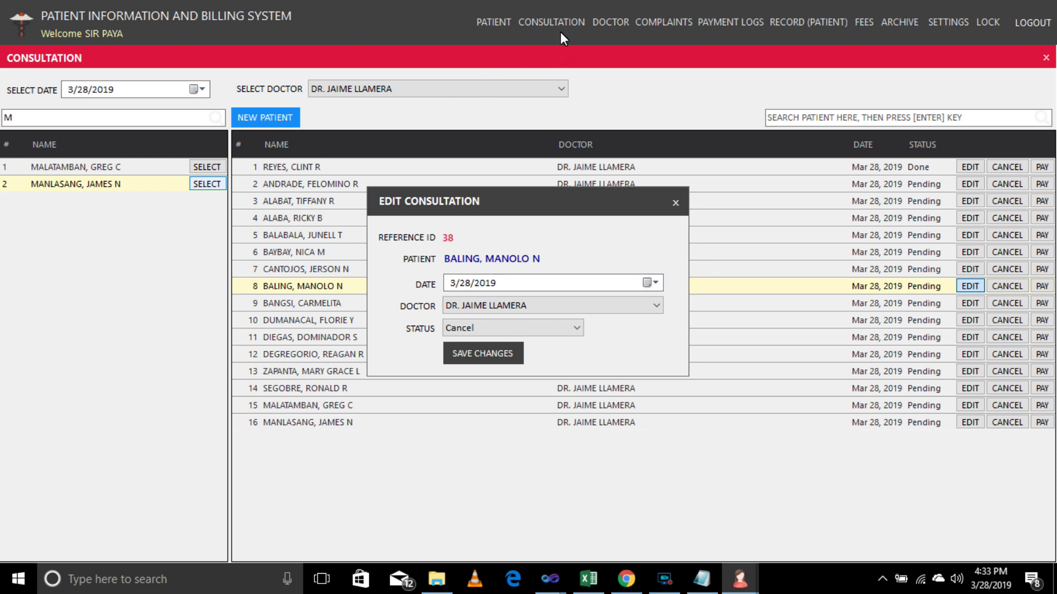
{"action": "left_click", "coordinate": [501, 353]}
{"action": "left_click", "coordinate": [576, 349]}
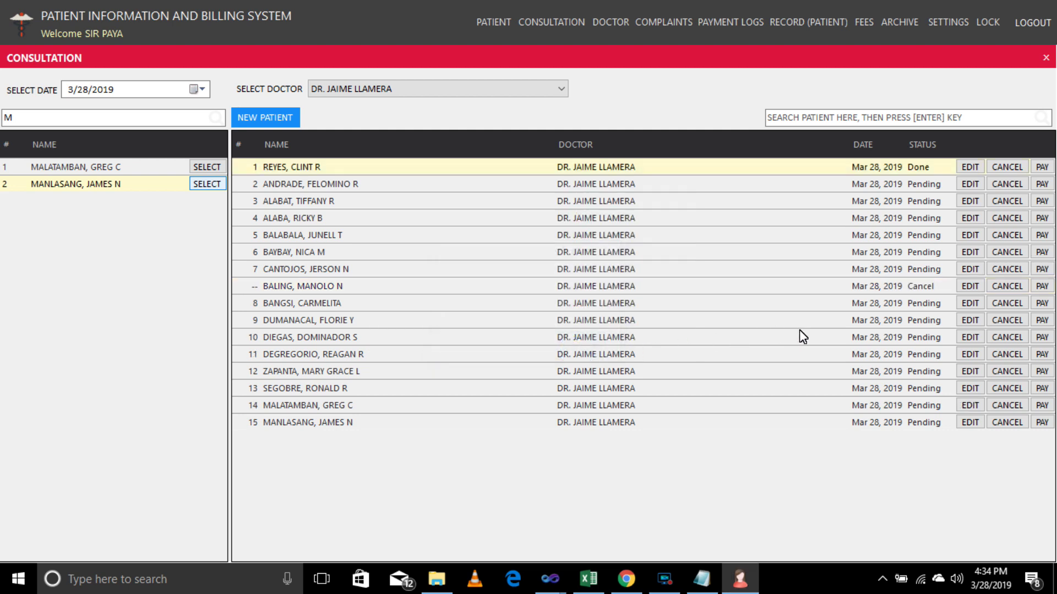
Set row 8's consultation status back to Pending and save.
{"action": "left_click", "coordinate": [925, 288]}
{"action": "left_click", "coordinate": [969, 288]}
{"action": "left_click", "coordinate": [575, 331]}
{"action": "left_click", "coordinate": [549, 354]}
{"action": "left_click", "coordinate": [477, 360]}
{"action": "left_click", "coordinate": [573, 344]}
Cancel the row 8 consultation with its CANCEL button, then test its PAY button.
{"action": "left_click", "coordinate": [1002, 288]}
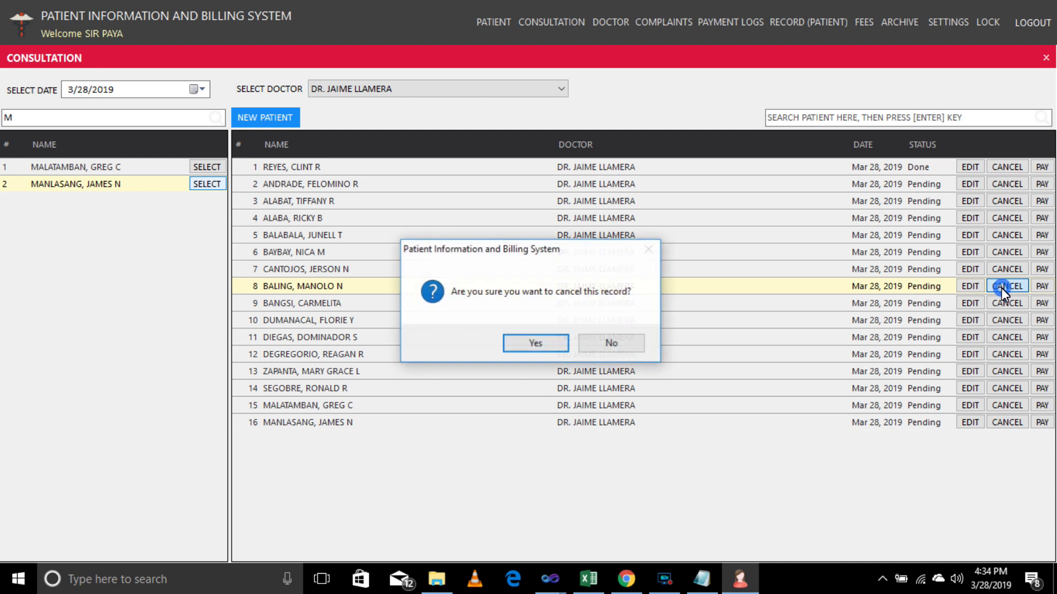
{"action": "left_click", "coordinate": [537, 344]}
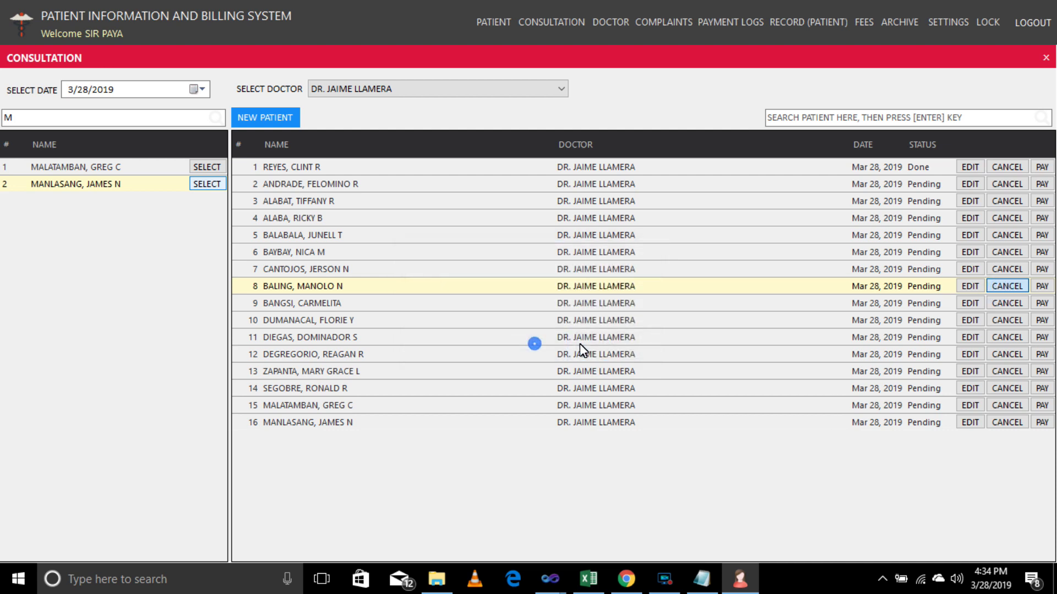
{"action": "left_click", "coordinate": [594, 344]}
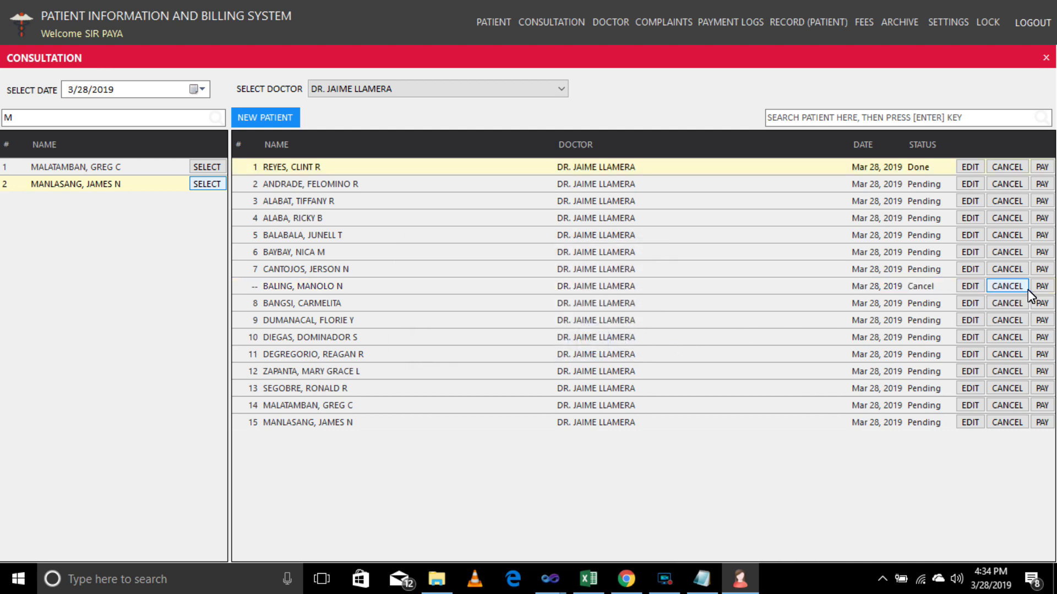
{"action": "left_click", "coordinate": [1042, 287]}
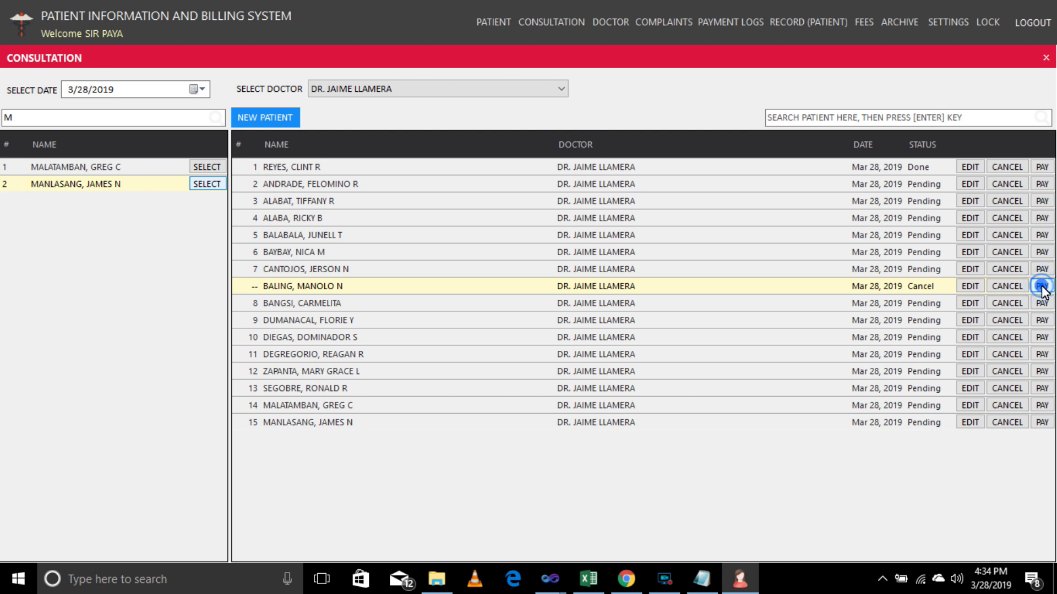
Retry PAY on the cancelled row, then open the payment form for row 2.
{"action": "left_click", "coordinate": [1042, 286]}
{"action": "left_click", "coordinate": [1042, 286]}
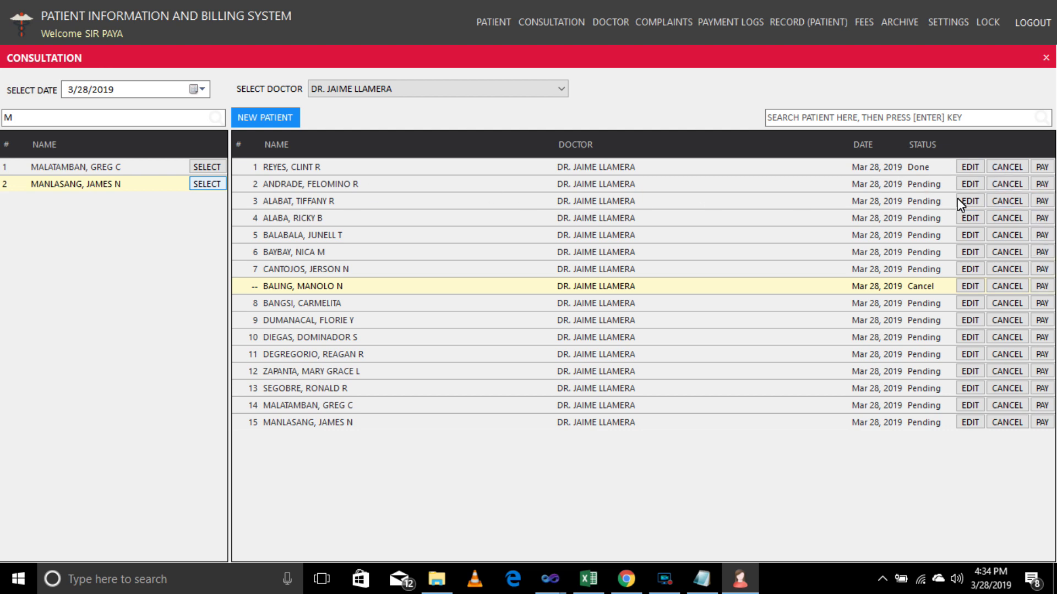
{"action": "left_click", "coordinate": [1042, 185]}
{"action": "left_click", "coordinate": [1042, 187]}
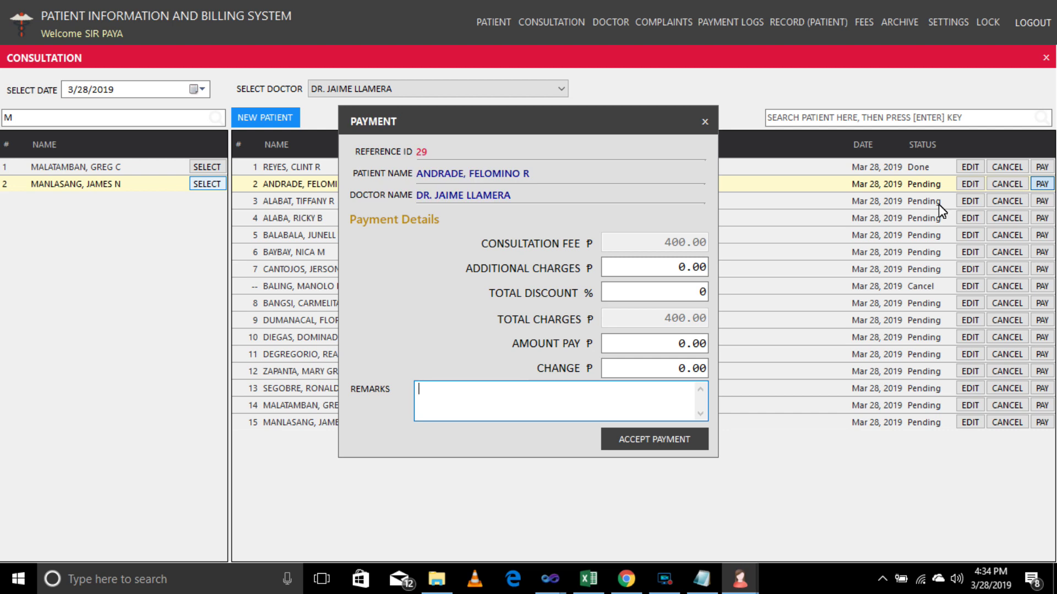
Enter a 12% discount, 400.00 paid and a senior citizen remark, then accept the payment.
{"action": "left_click", "coordinate": [669, 269]}
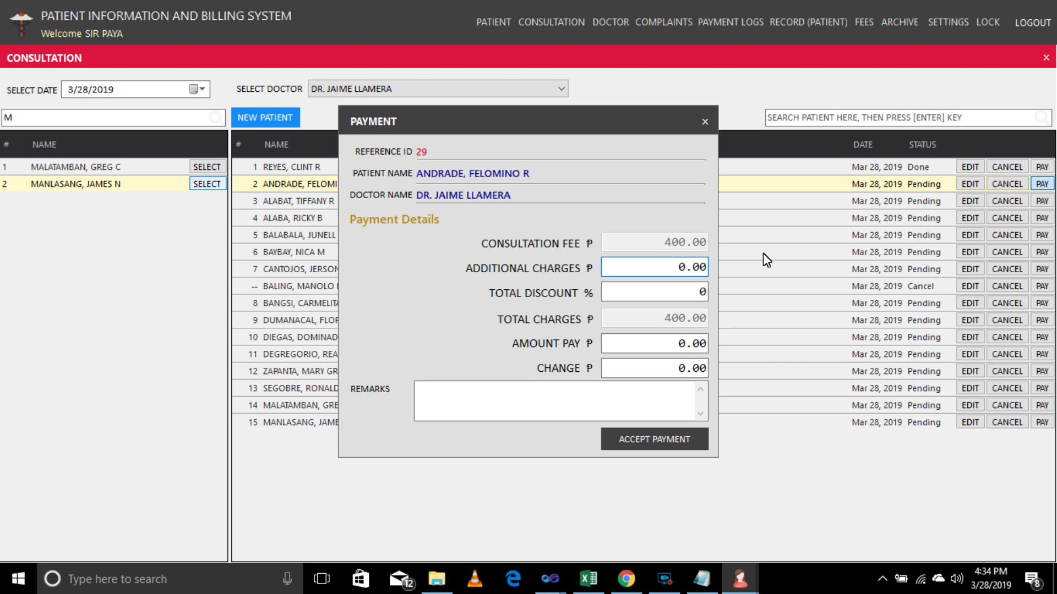
{"action": "left_click", "coordinate": [684, 296]}
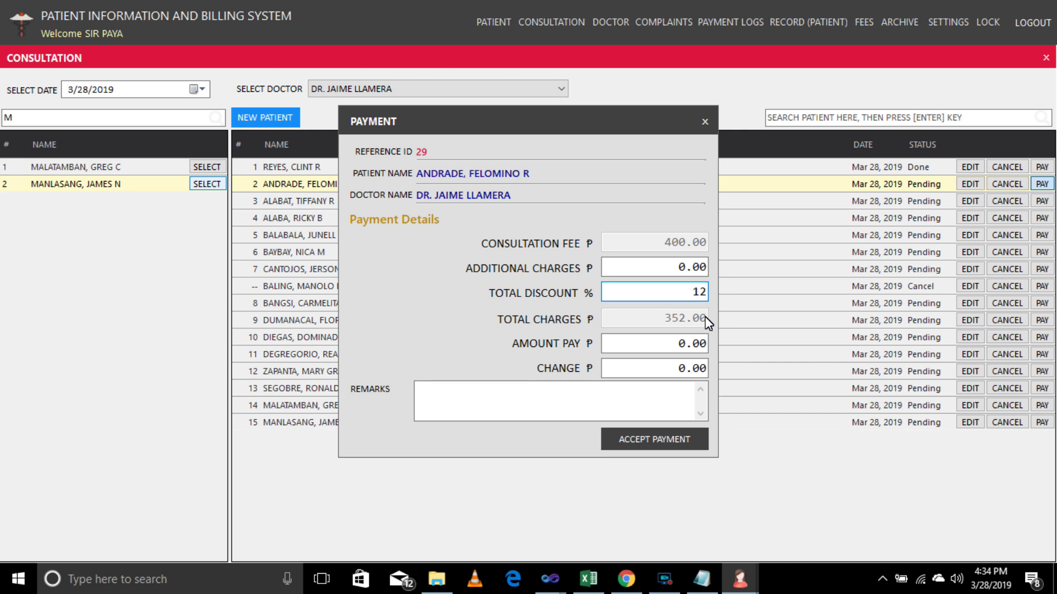
{"action": "left_click", "coordinate": [678, 343]}
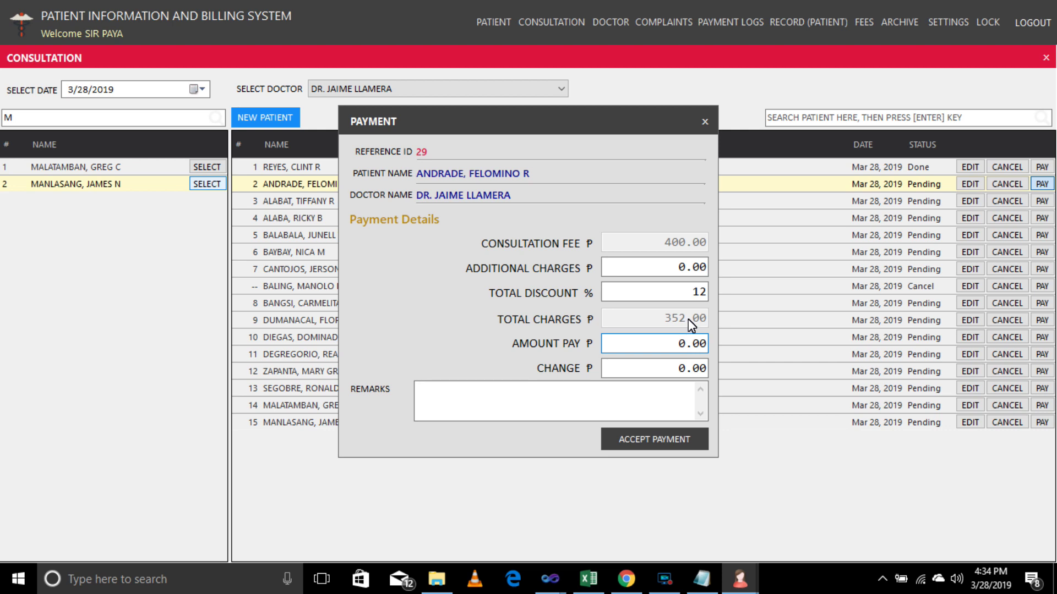
{"action": "type", "text": "40"}
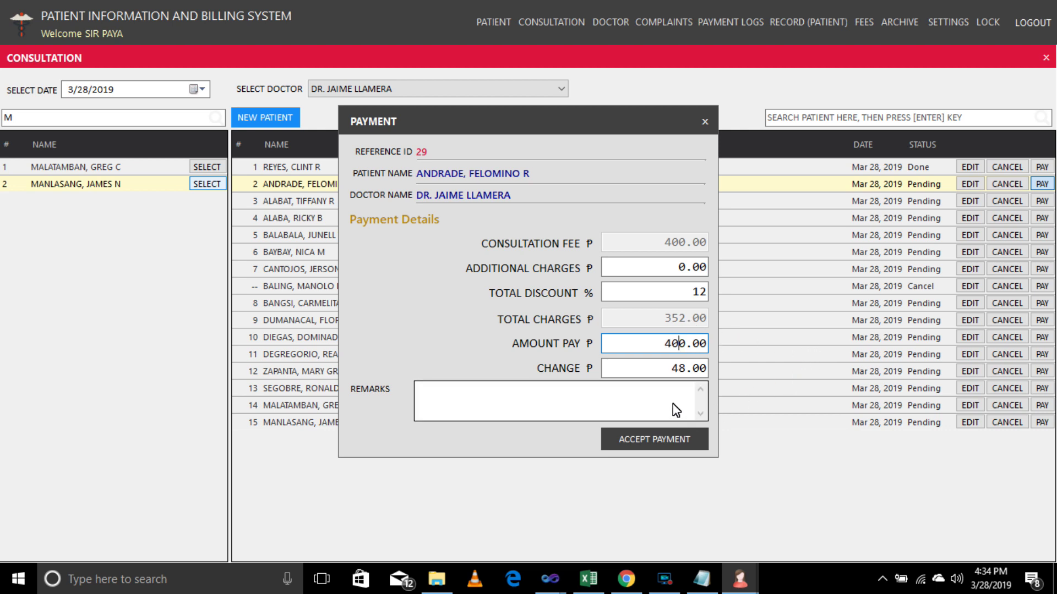
{"action": "left_click", "coordinate": [566, 406]}
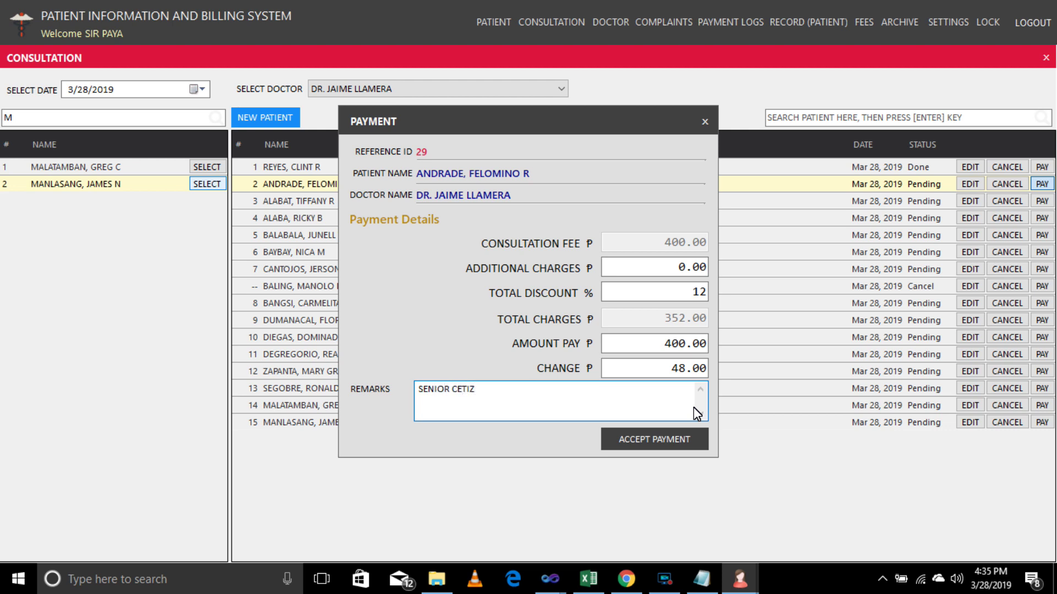
{"action": "left_click", "coordinate": [632, 450]}
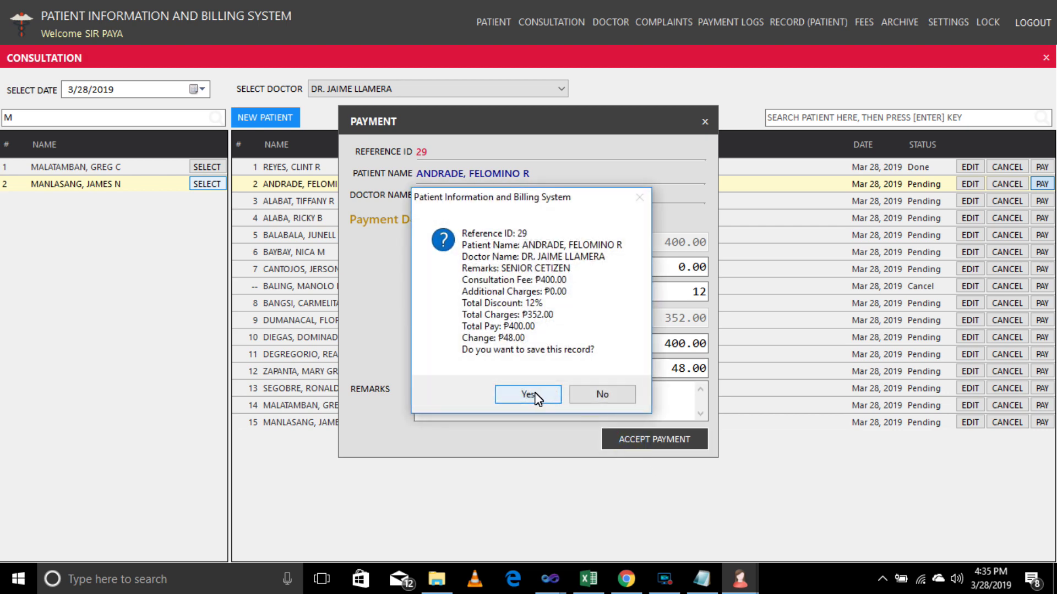
{"action": "left_click", "coordinate": [534, 396]}
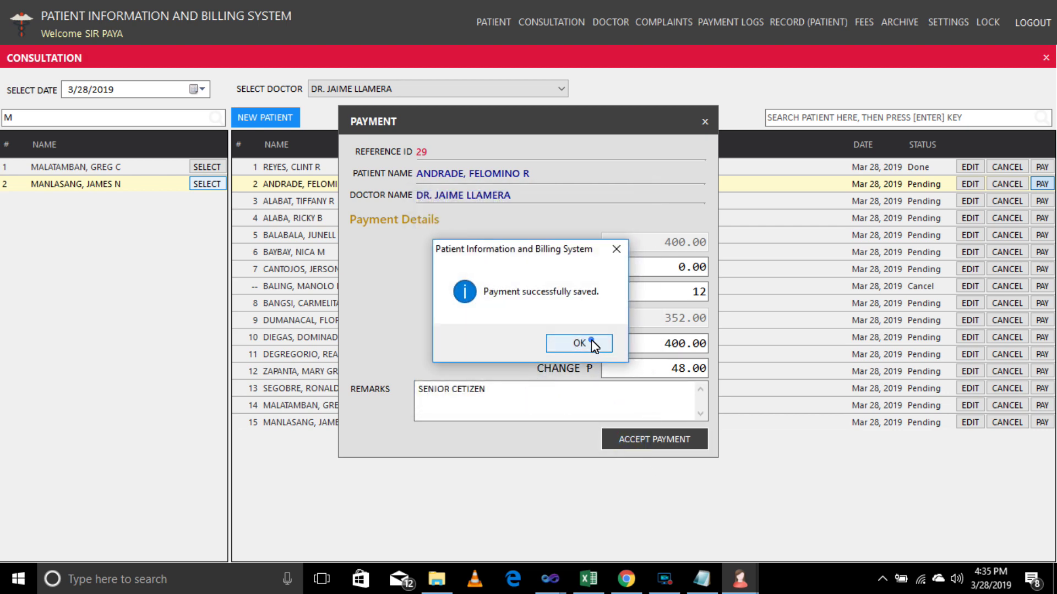
{"action": "left_click", "coordinate": [591, 339]}
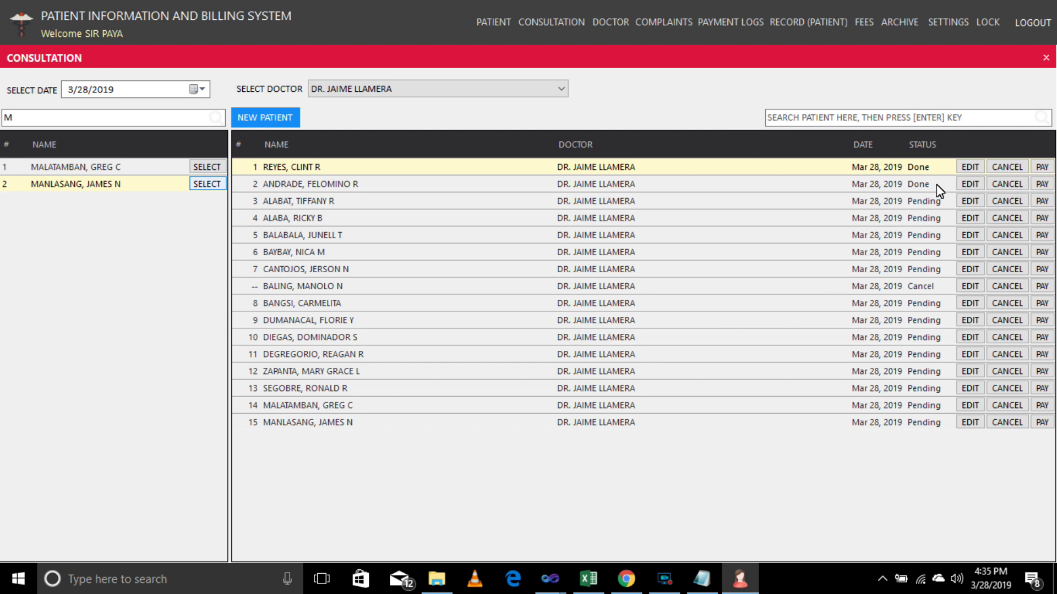
Record a full ₱500.00 payment for the third consultation.
{"action": "left_click", "coordinate": [964, 186]}
{"action": "left_click", "coordinate": [1042, 204]}
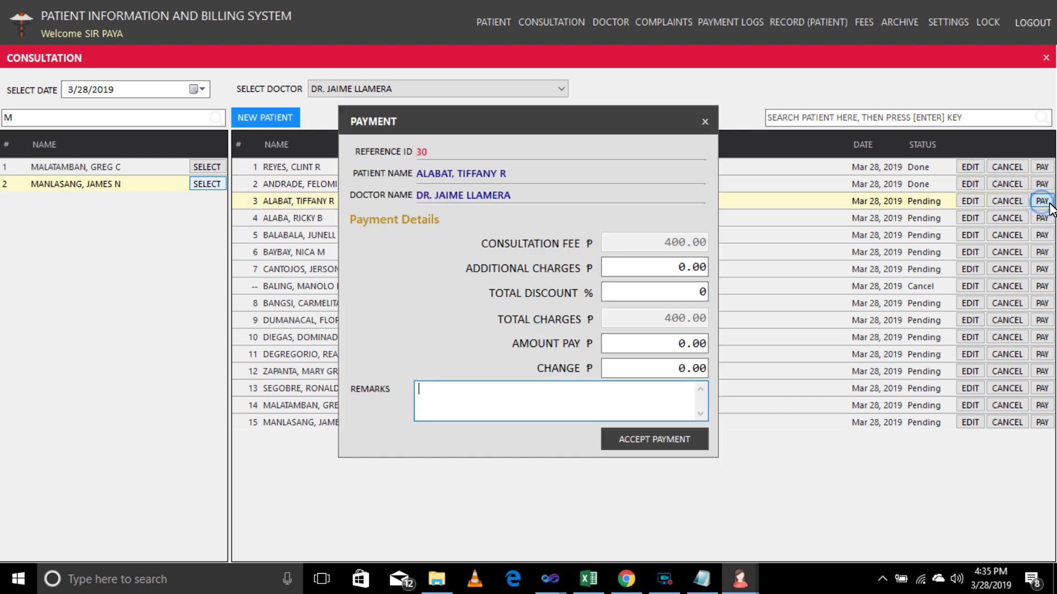
{"action": "left_click", "coordinate": [664, 347]}
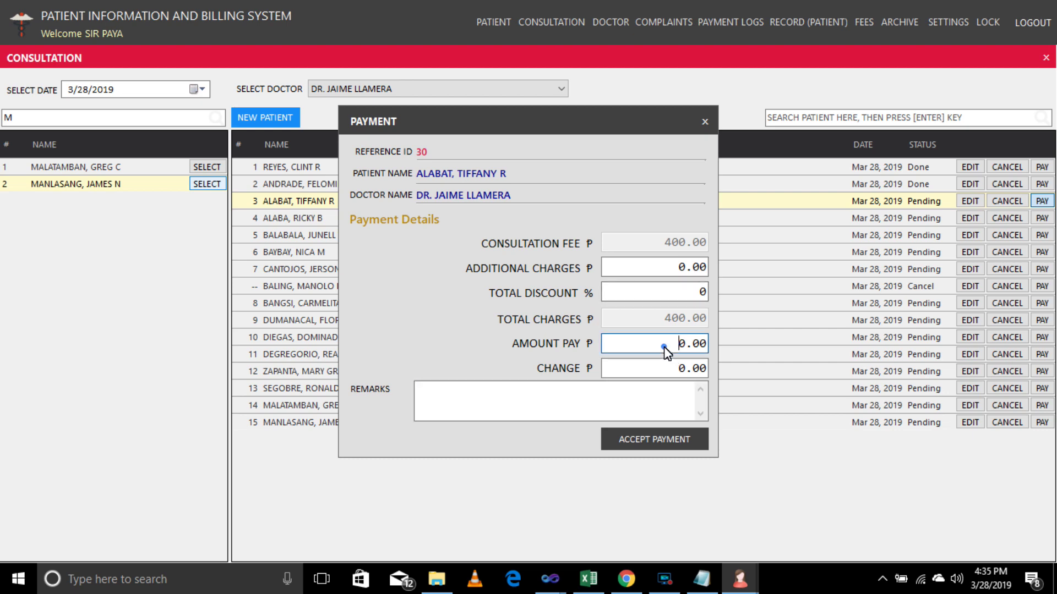
{"action": "type", "text": "500"}
{"action": "key", "text": "Delete"}
{"action": "left_click", "coordinate": [636, 446]}
{"action": "left_click", "coordinate": [536, 393]}
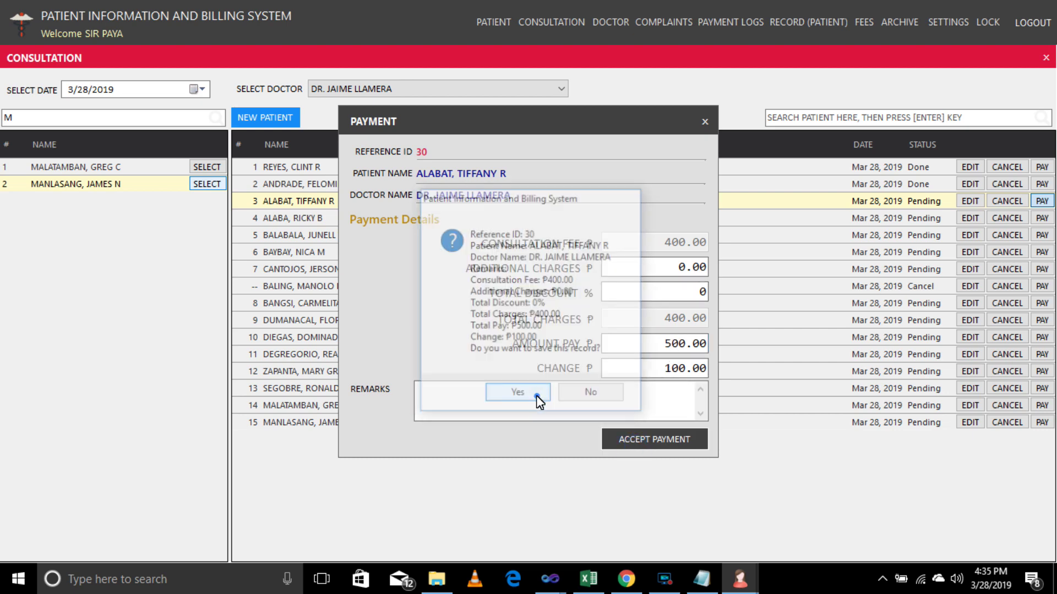
{"action": "left_click", "coordinate": [589, 343]}
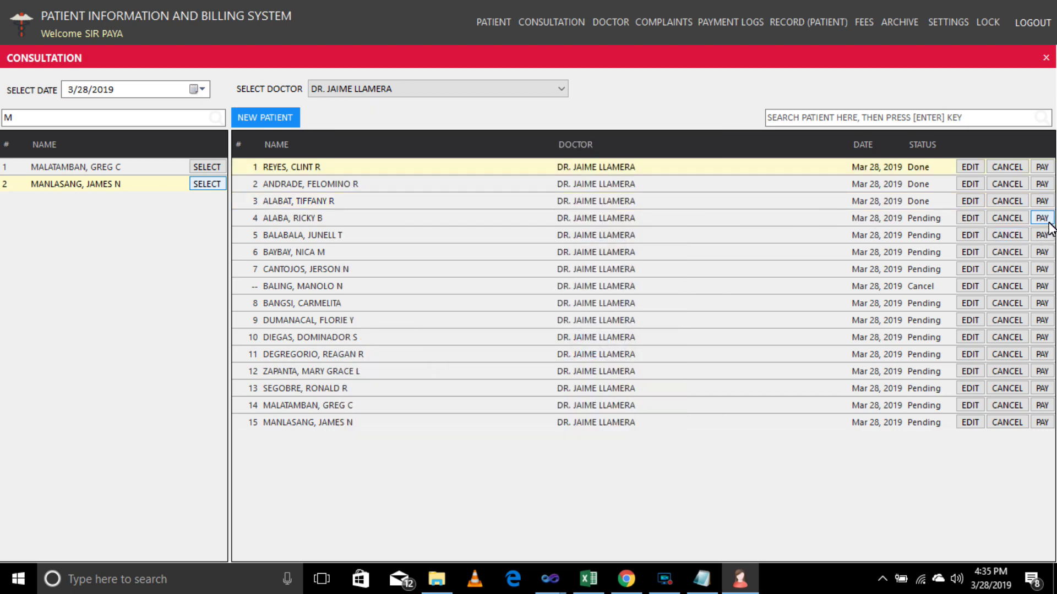
Record a full ₱400.00 payment for the fourth consultation, then close row 5's payment form unpaid.
{"action": "left_click", "coordinate": [1049, 225]}
{"action": "left_click", "coordinate": [676, 344]}
{"action": "type", "text": "400.00"}
{"action": "left_click", "coordinate": [672, 440]}
{"action": "key", "text": "Return"}
{"action": "left_click", "coordinate": [591, 344]}
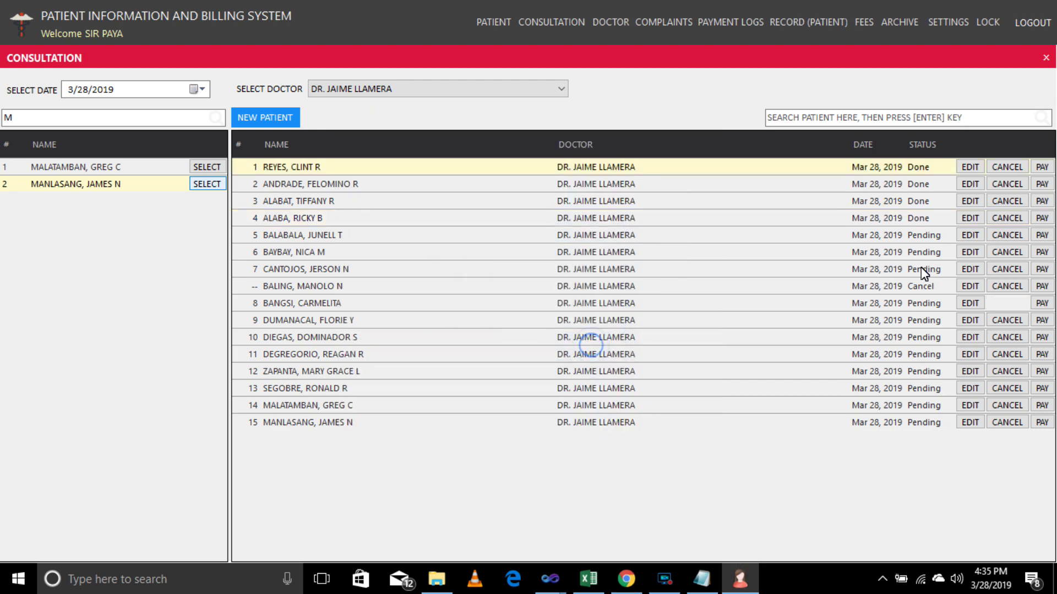
{"action": "left_click", "coordinate": [1042, 235]}
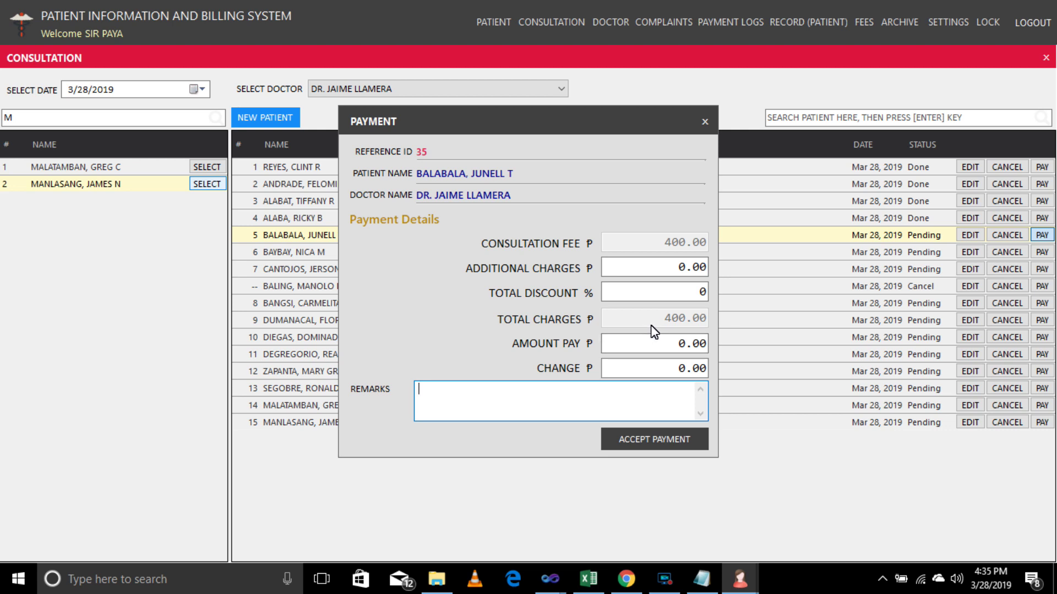
{"action": "left_click", "coordinate": [705, 122]}
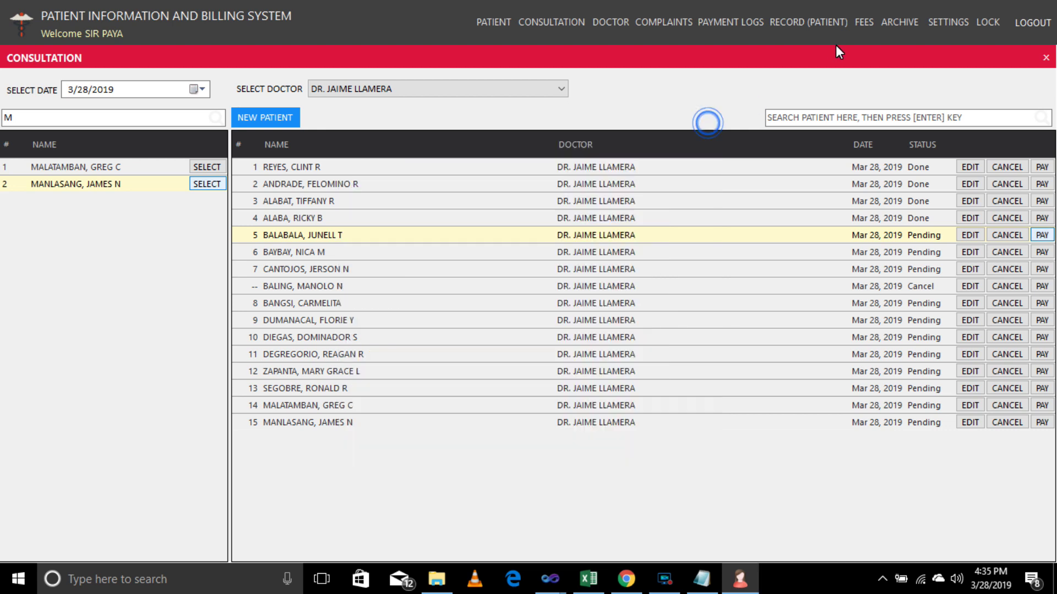
{"action": "left_click", "coordinate": [863, 23]}
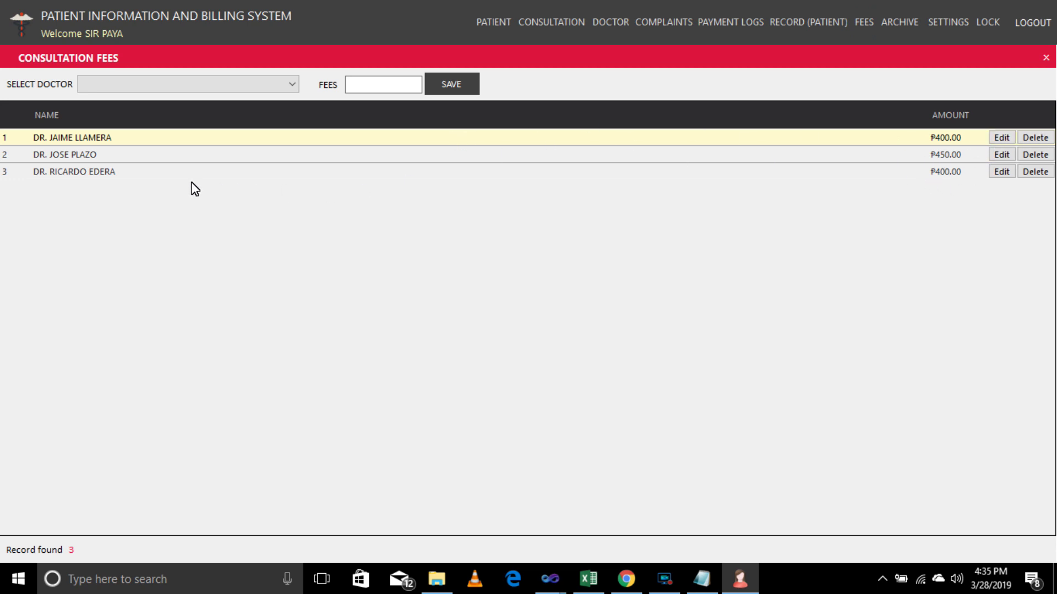
{"action": "left_click", "coordinate": [293, 85]}
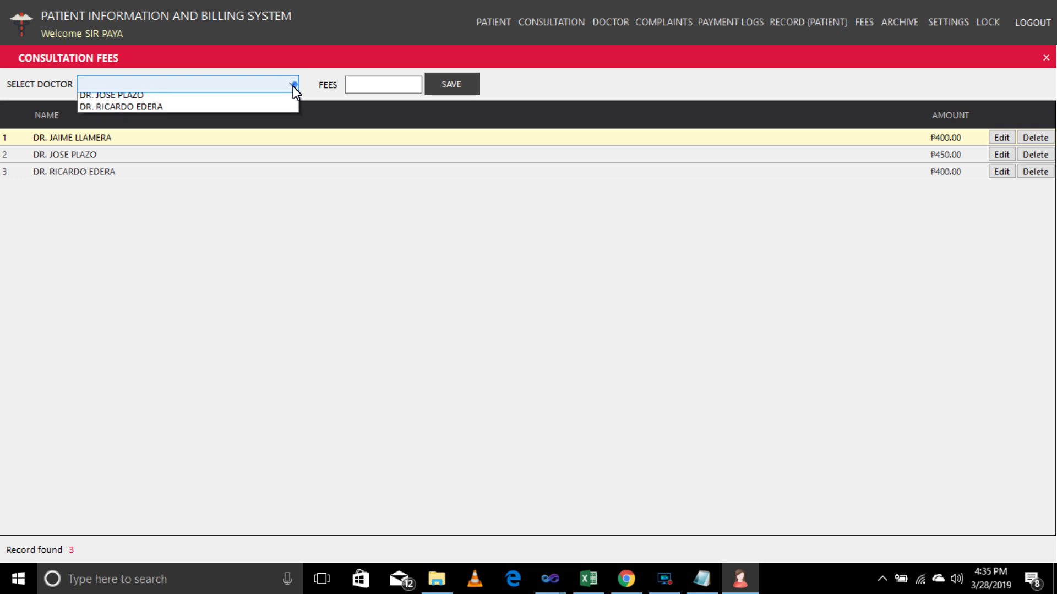
{"action": "left_click", "coordinate": [1001, 138]}
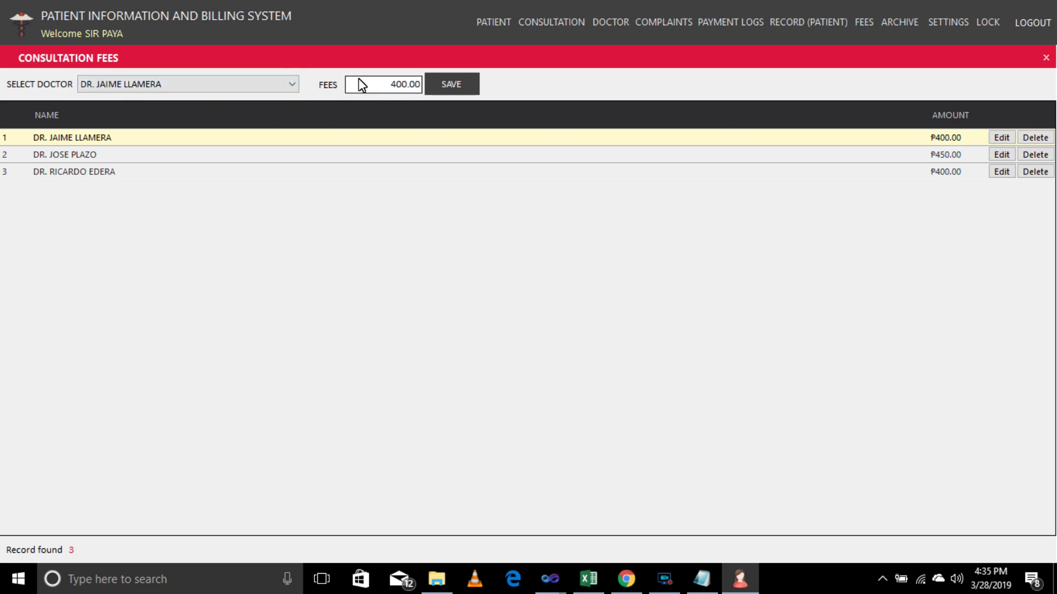
{"action": "left_click_drag", "start_coordinate": [399, 91], "coordinate": [423, 85]}
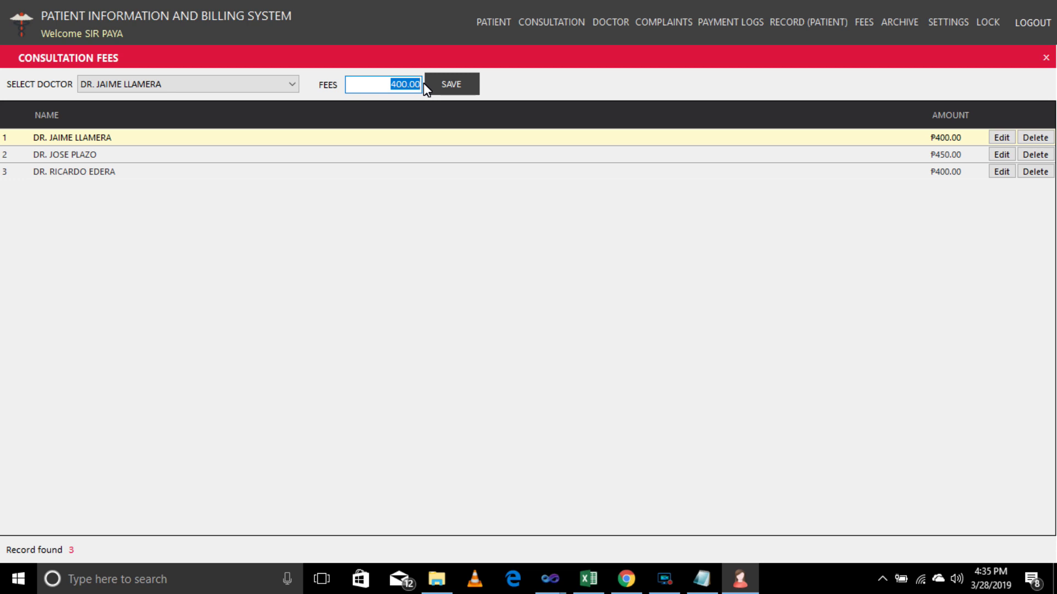
{"action": "left_click", "coordinate": [1005, 155]}
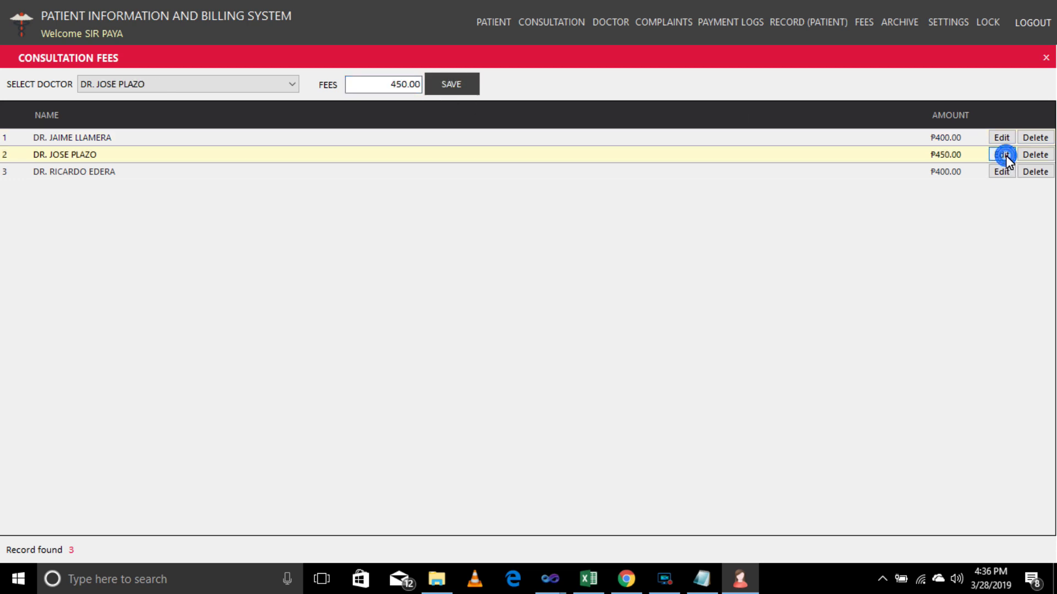
{"action": "left_click_drag", "start_coordinate": [363, 91], "coordinate": [458, 84]}
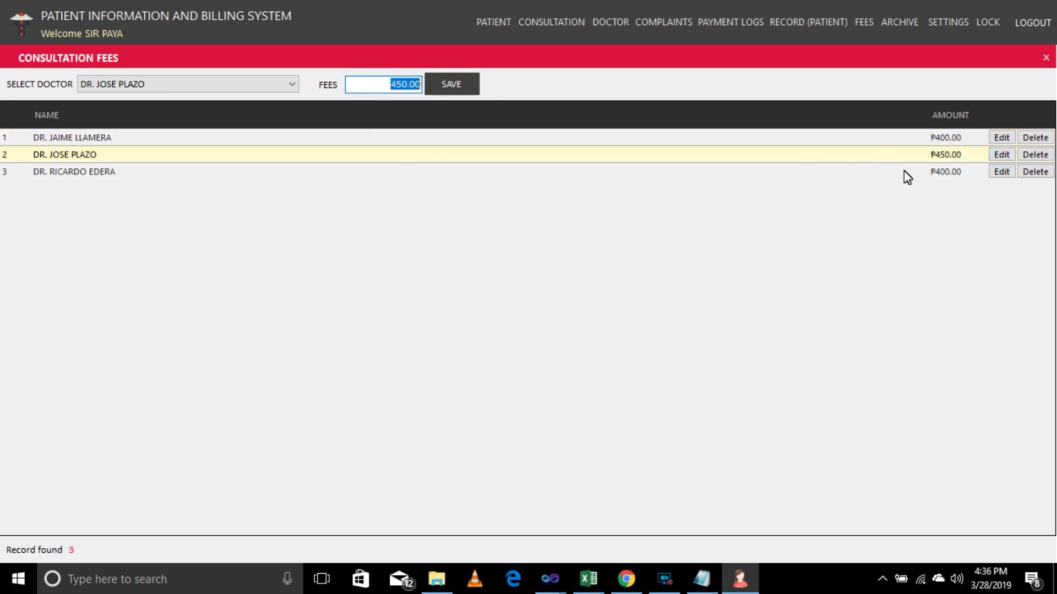
{"action": "left_click", "coordinate": [999, 173]}
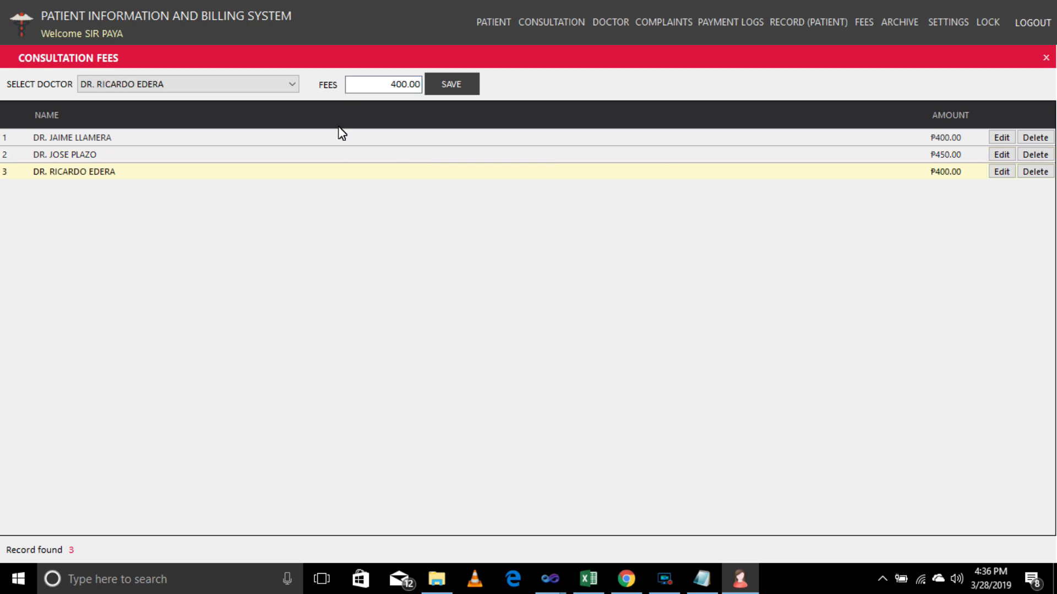
{"action": "left_click", "coordinate": [374, 87]}
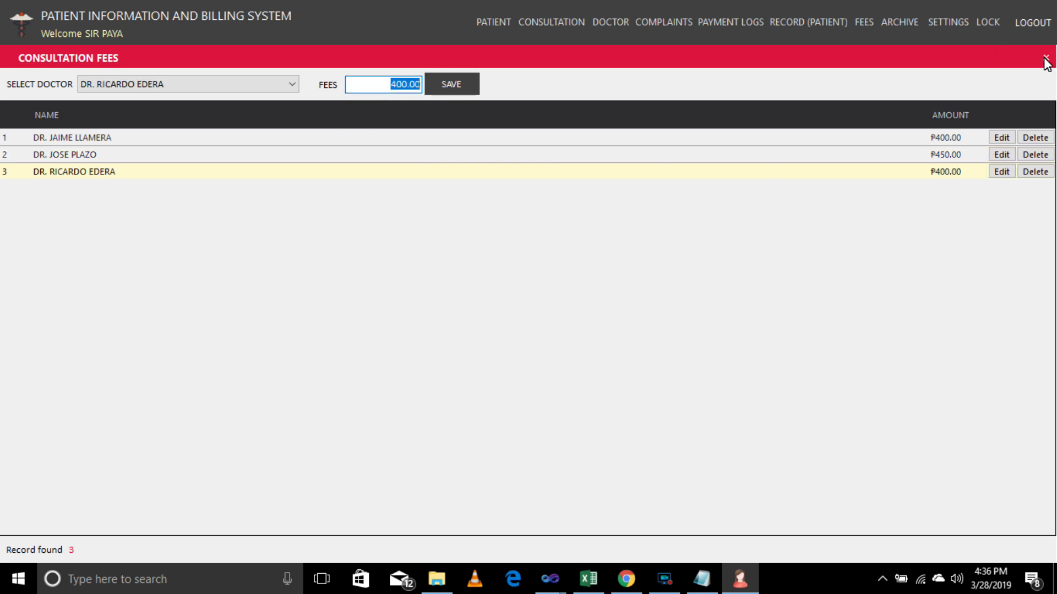
{"action": "left_click", "coordinate": [1046, 58]}
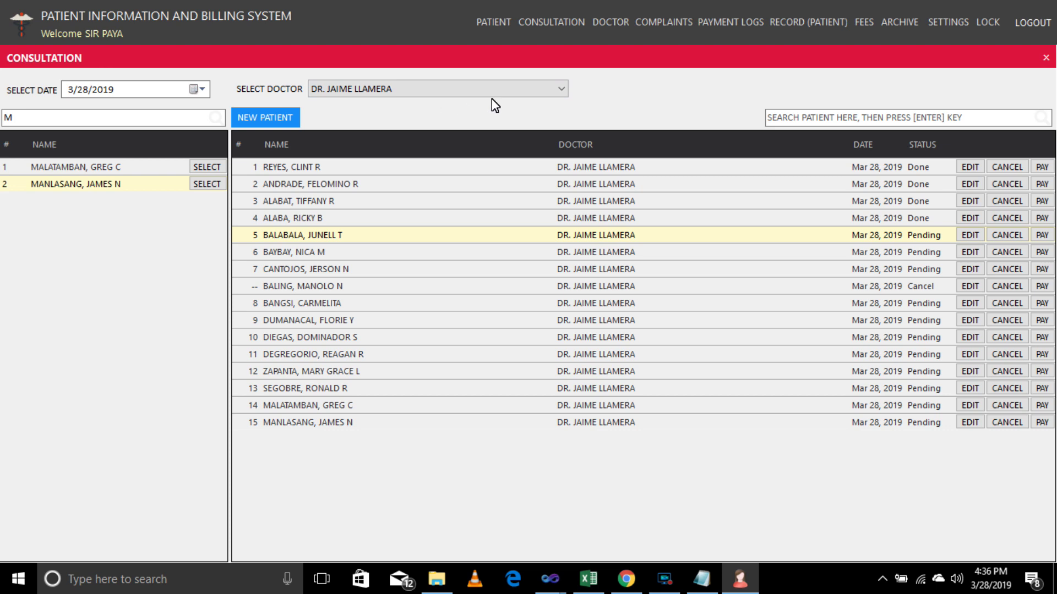
Filter consultations to another doctor, then back to the first doctor.
{"action": "left_click", "coordinate": [529, 91]}
{"action": "left_click", "coordinate": [498, 109]}
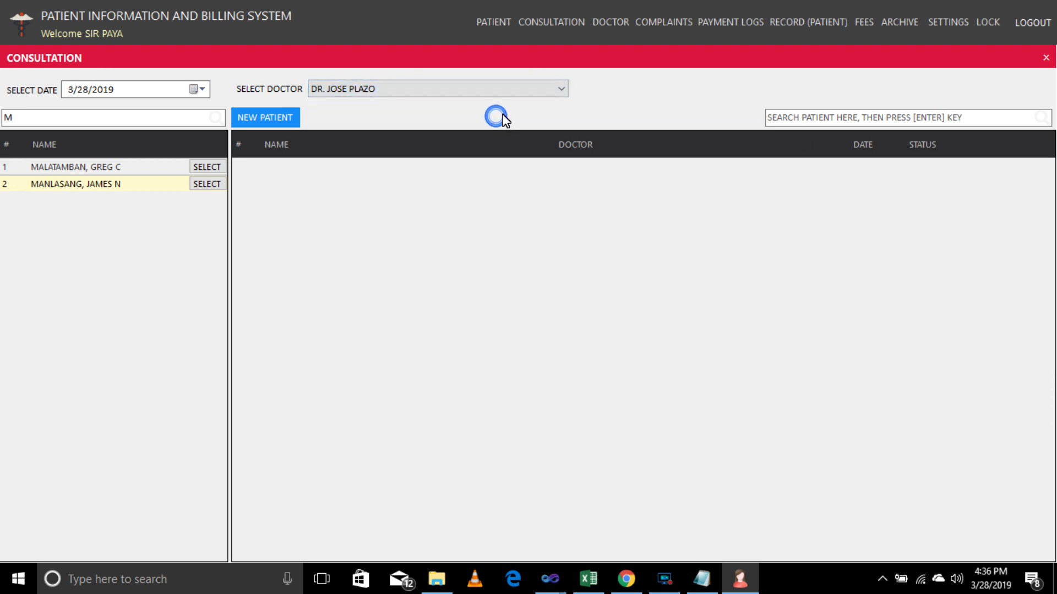
{"action": "left_click", "coordinate": [556, 94]}
{"action": "left_click", "coordinate": [517, 106]}
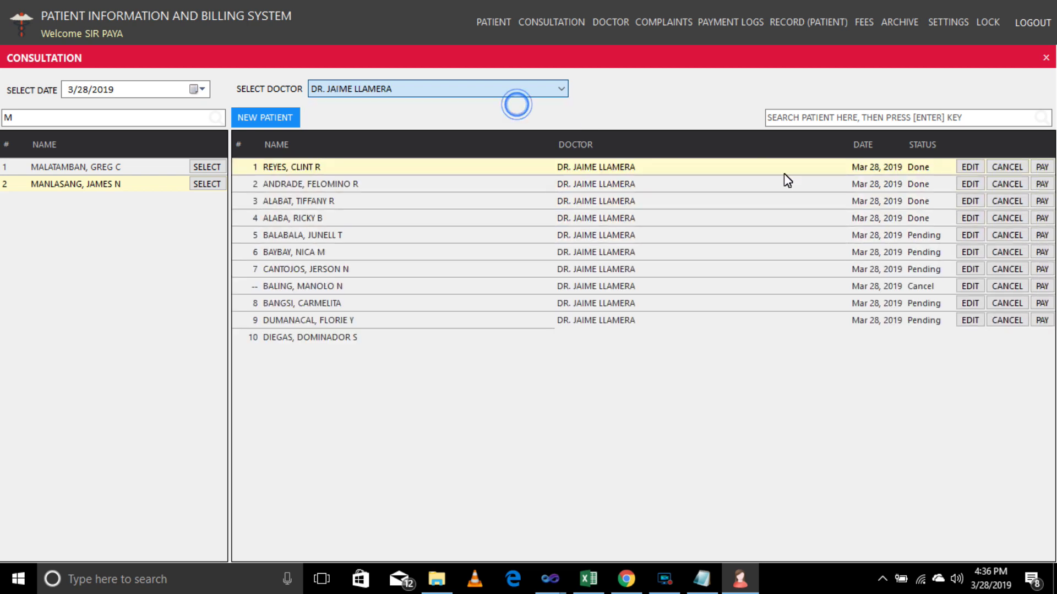
Reassign consultation 47 to the second doctor, save, and close the consultation panel.
{"action": "left_click", "coordinate": [970, 422]}
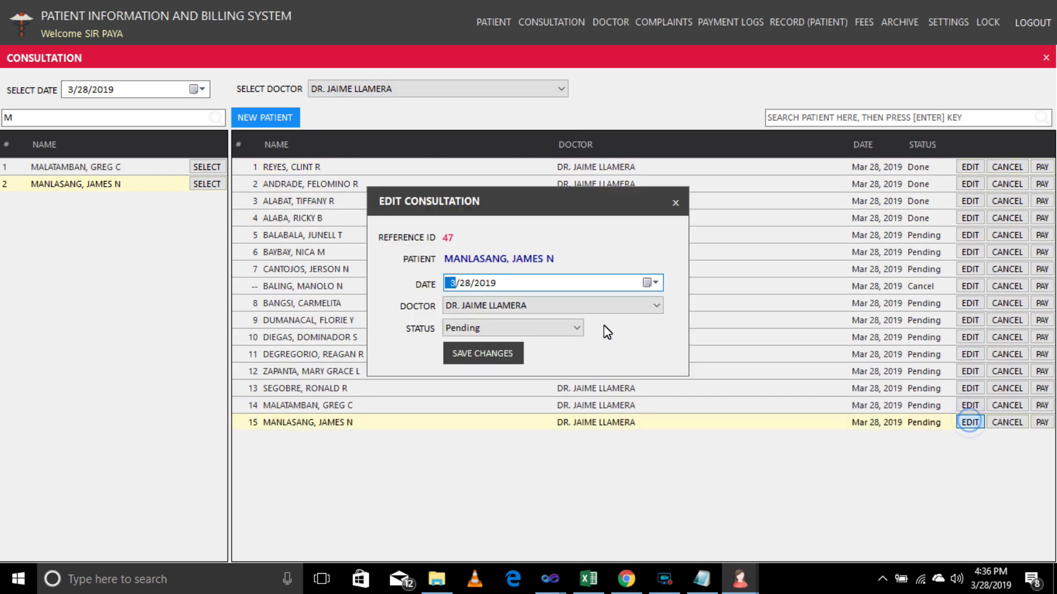
{"action": "left_click", "coordinate": [619, 307]}
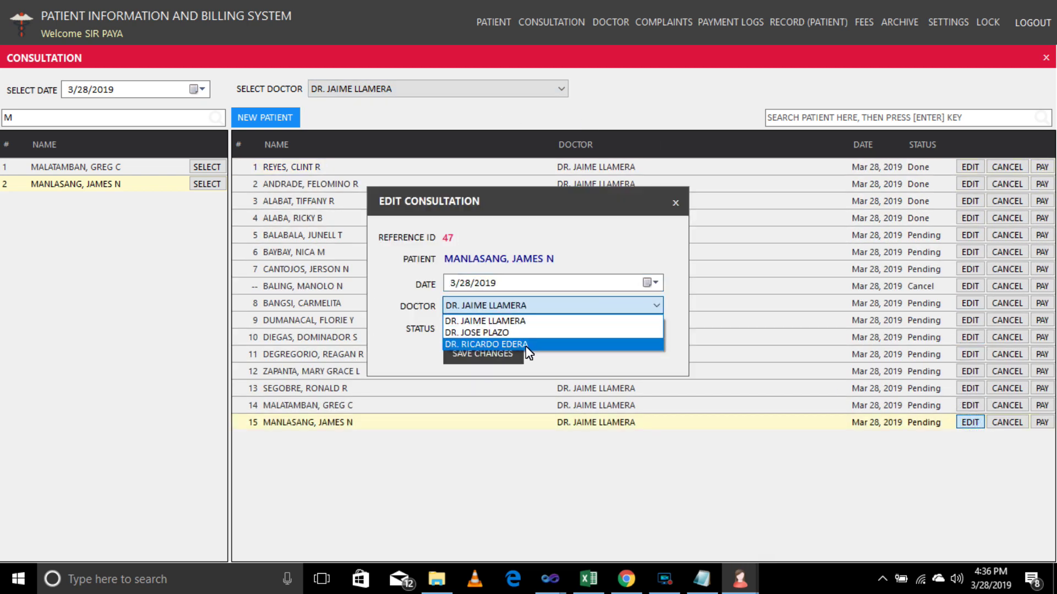
{"action": "left_click", "coordinate": [512, 333]}
{"action": "left_click", "coordinate": [482, 355]}
{"action": "left_click", "coordinate": [558, 348]}
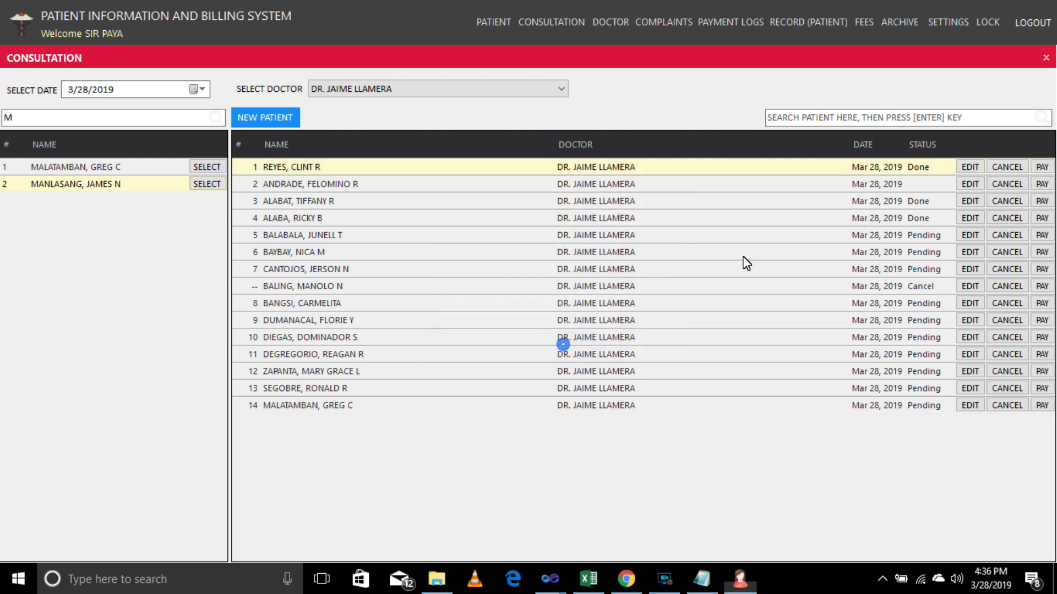
{"action": "left_click", "coordinate": [1045, 57]}
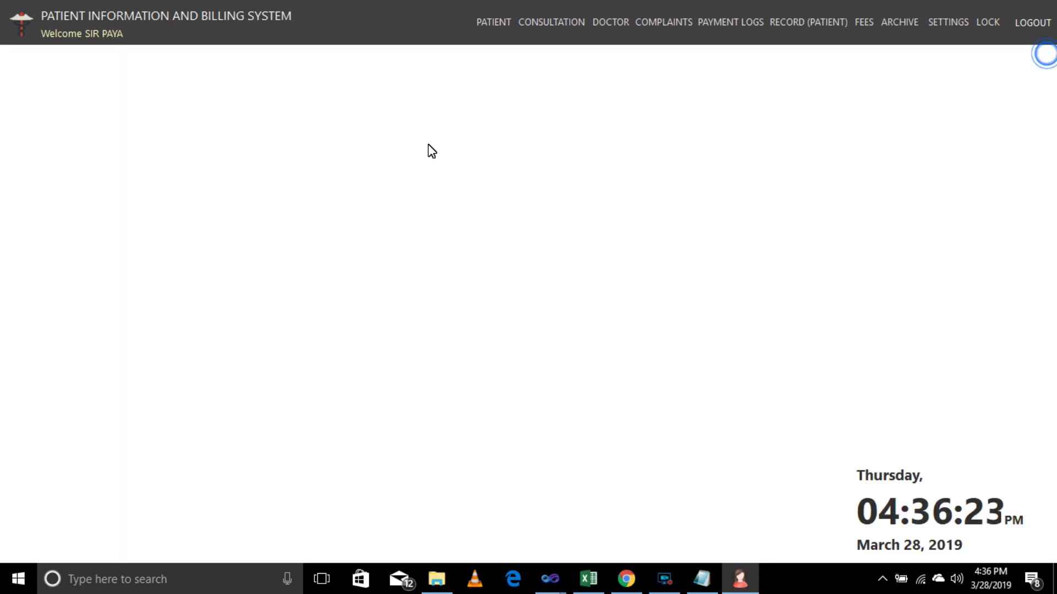
Record the reassigned patient's payment from the second doctor's consultation list.
{"action": "left_click", "coordinate": [554, 24]}
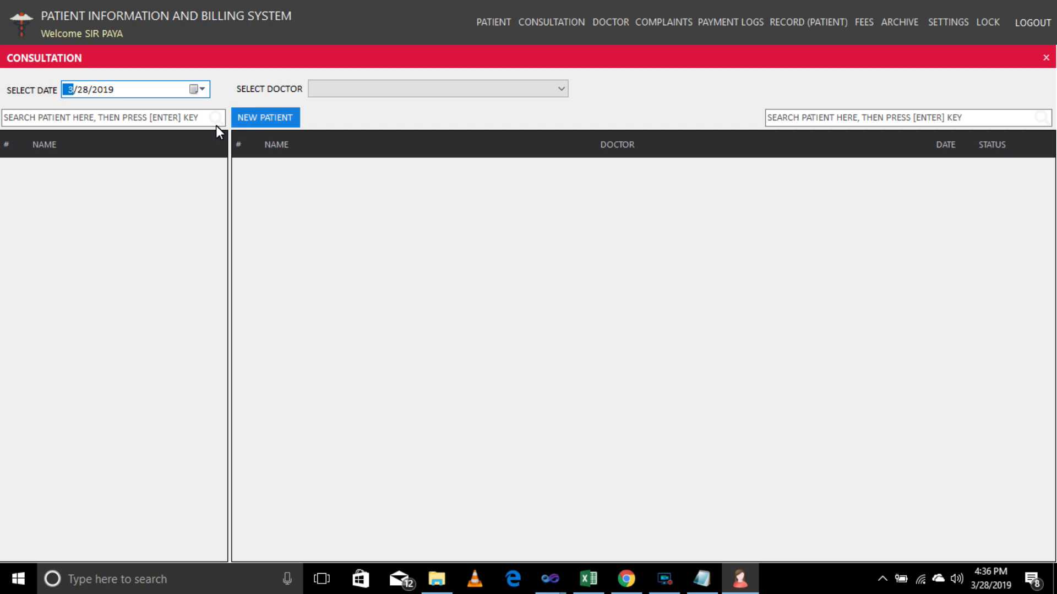
{"action": "left_click", "coordinate": [481, 89]}
{"action": "left_click", "coordinate": [461, 118]}
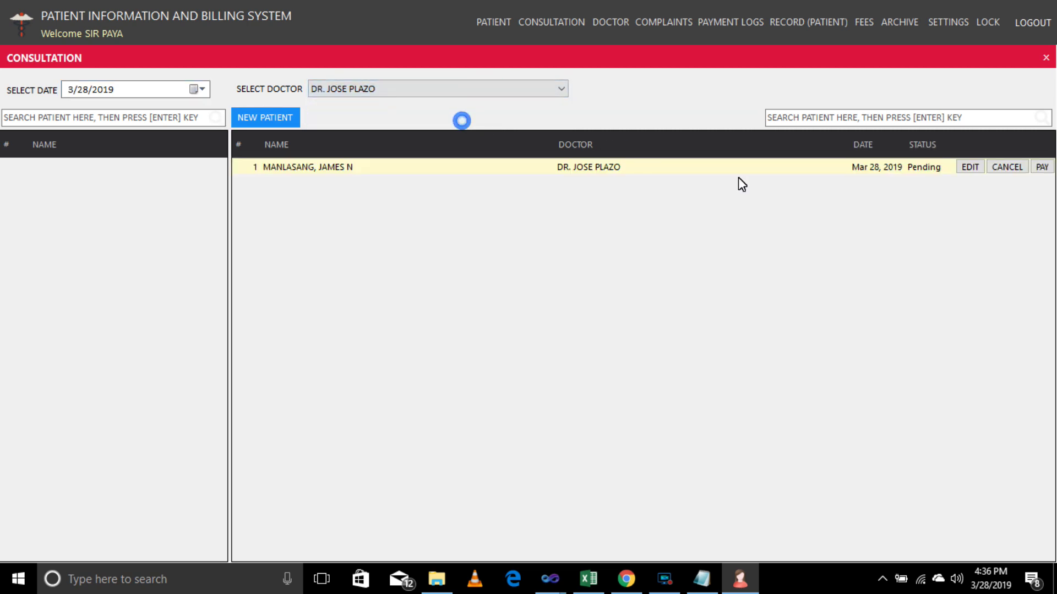
{"action": "left_click", "coordinate": [1041, 167]}
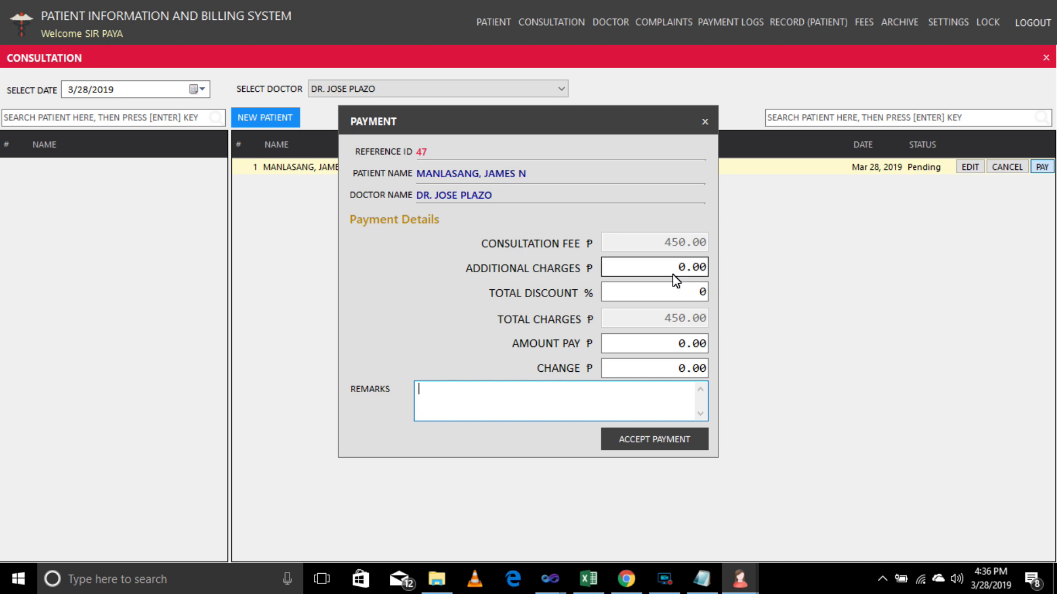
{"action": "left_click", "coordinate": [664, 346]}
{"action": "type", "text": "50"}
{"action": "left_click", "coordinate": [646, 438]}
{"action": "key", "text": "Return"}
{"action": "key", "text": "Return"}
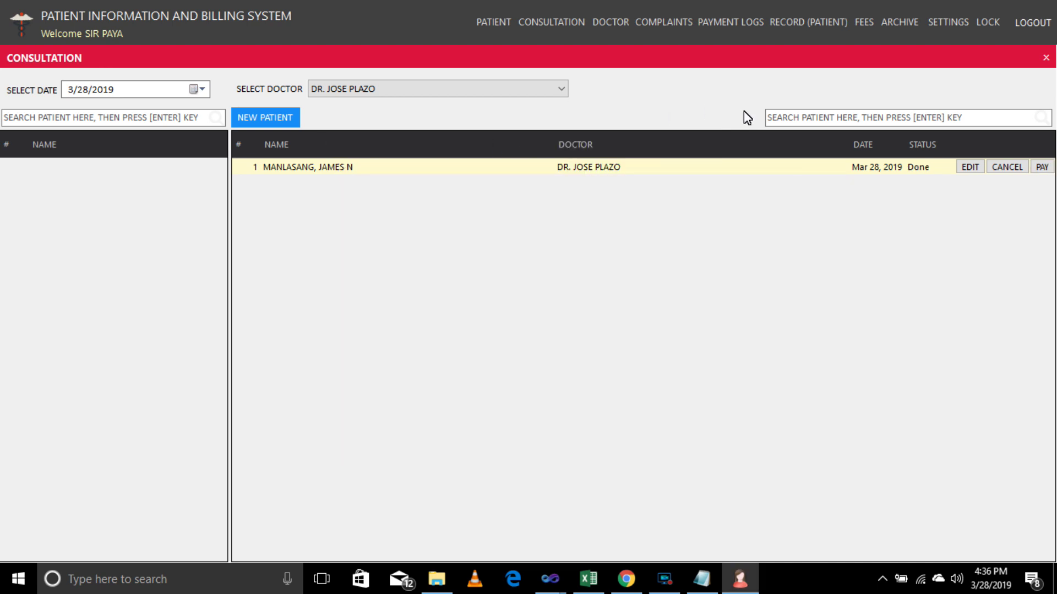
Pay patient 5's consultation with ₱400.00 under the first doctor.
{"action": "left_click", "coordinate": [511, 90]}
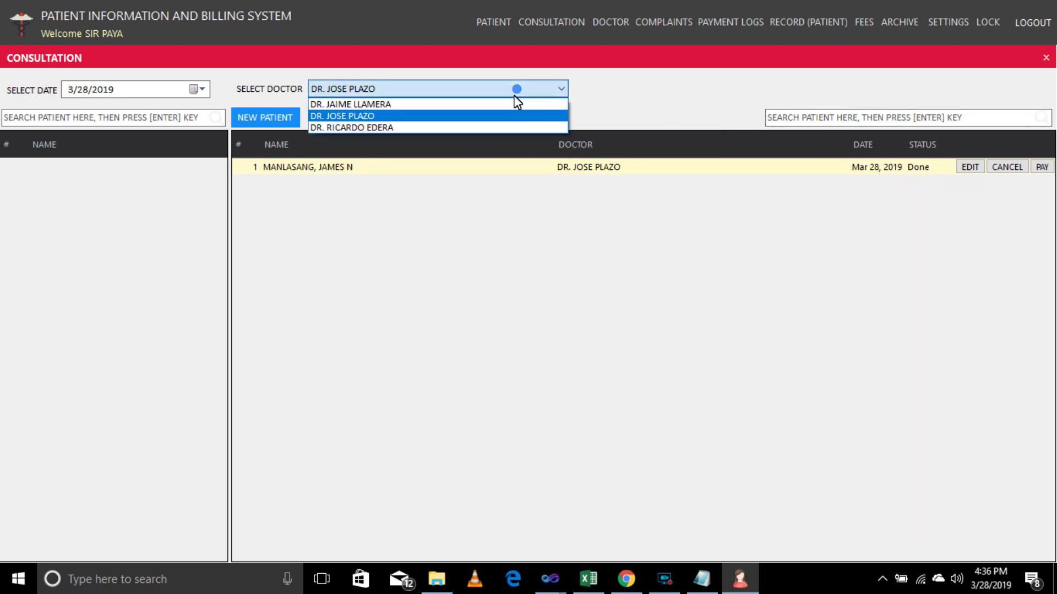
{"action": "left_click", "coordinate": [509, 104]}
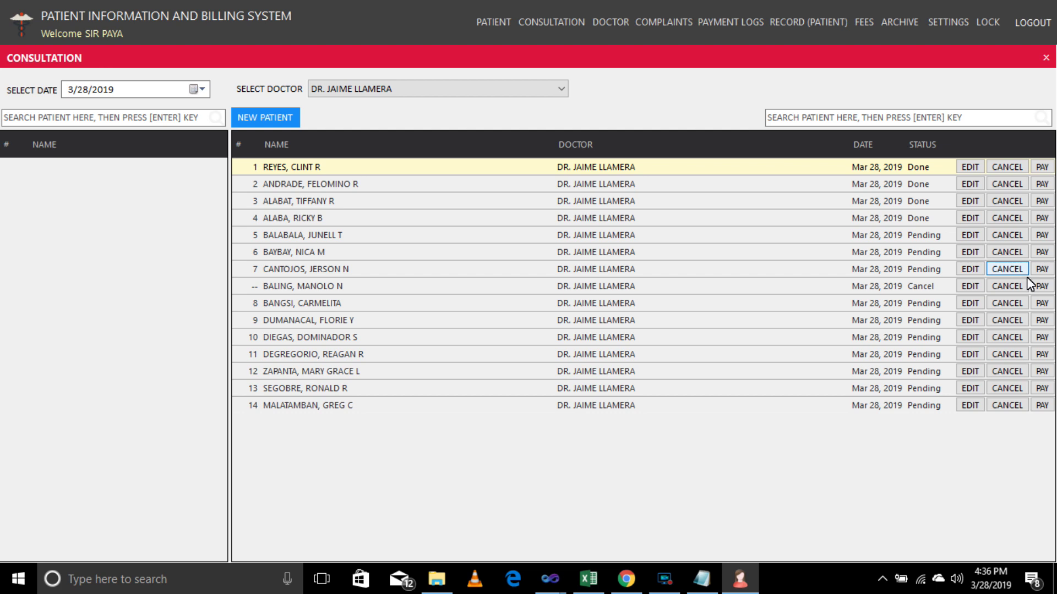
{"action": "left_click", "coordinate": [1041, 235]}
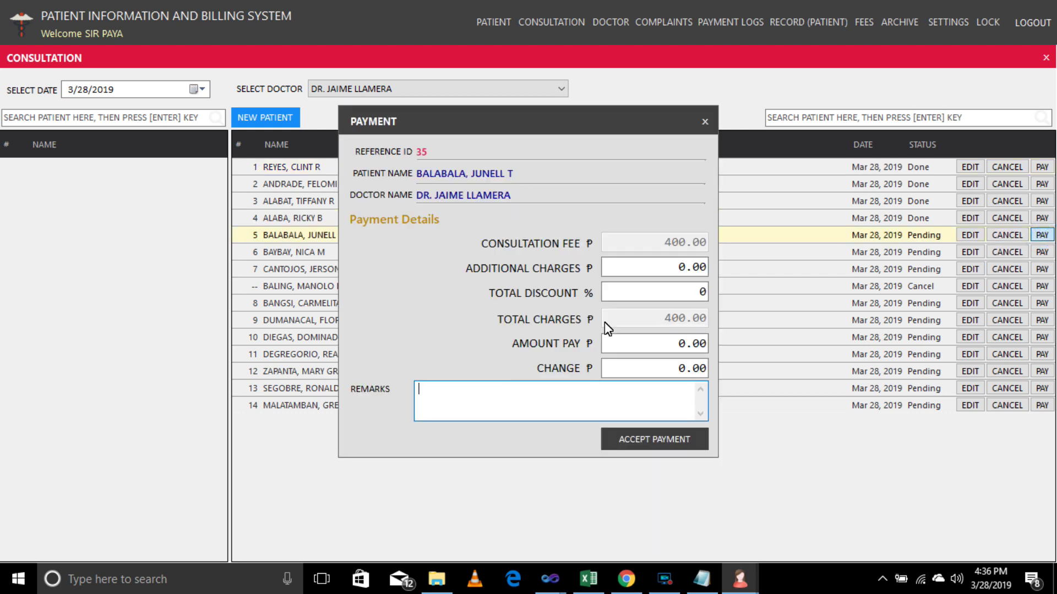
{"action": "left_click", "coordinate": [667, 345]}
{"action": "type", "text": "400"}
{"action": "left_click", "coordinate": [655, 436]}
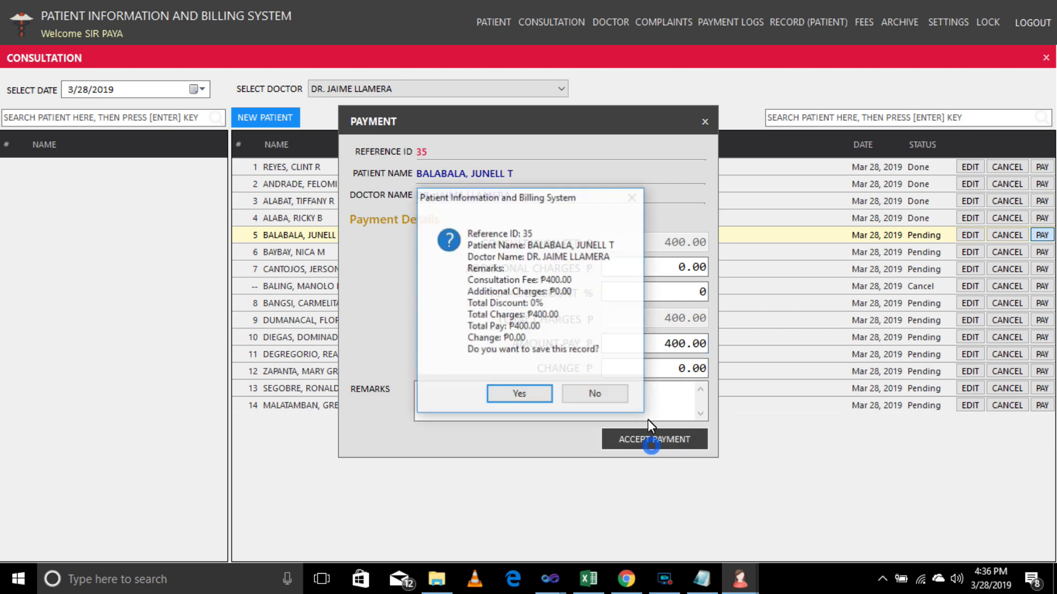
{"action": "key", "text": "Return"}
{"action": "left_click", "coordinate": [577, 342]}
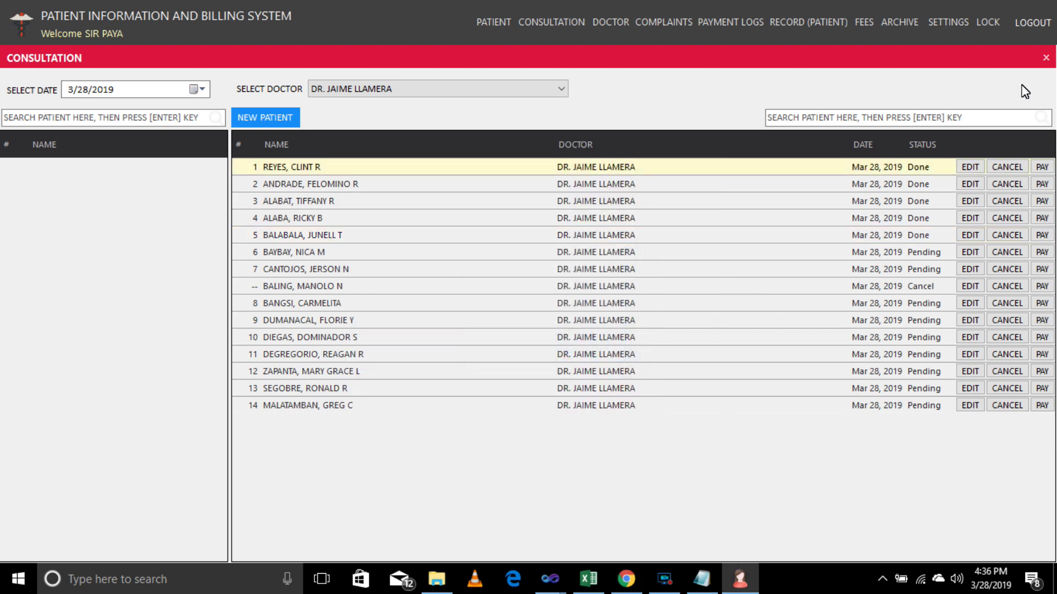
Create a fourth doctor record on the Doctor screen by entering the doctor's name.
{"action": "left_click", "coordinate": [1046, 59]}
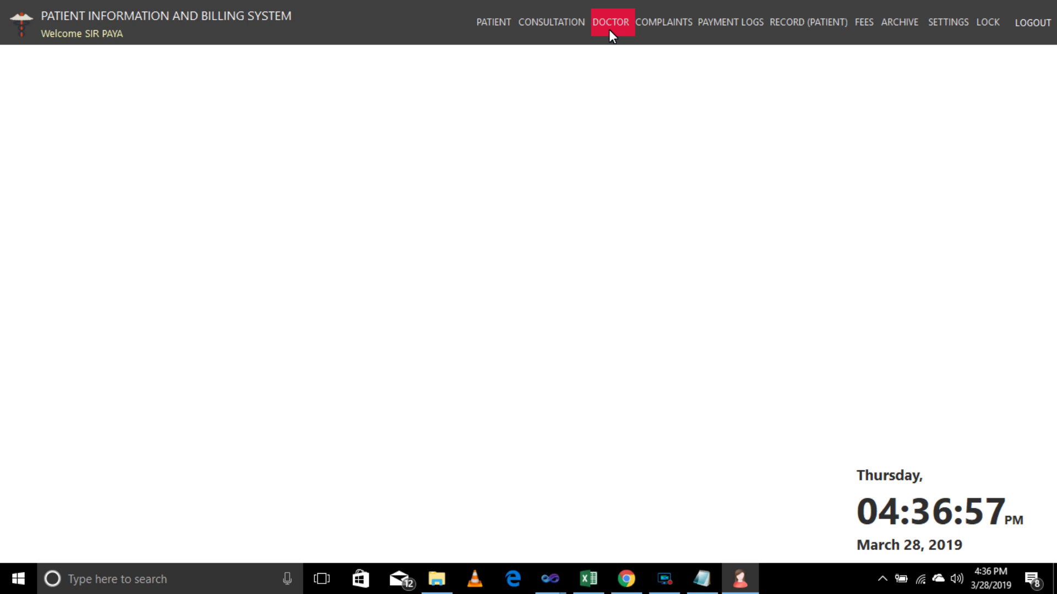
{"action": "left_click", "coordinate": [610, 25]}
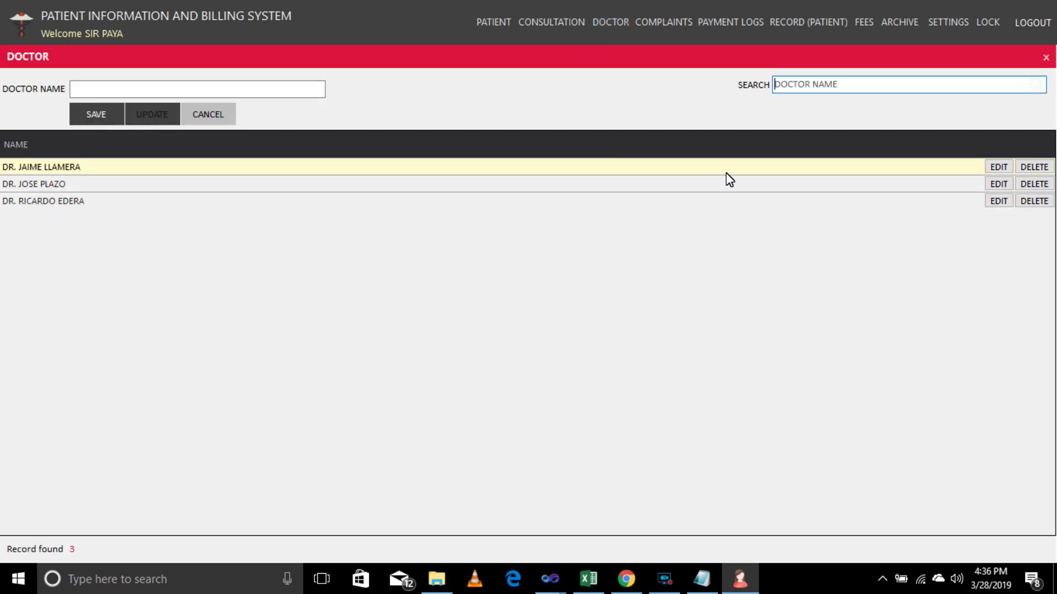
{"action": "left_click", "coordinate": [115, 94]}
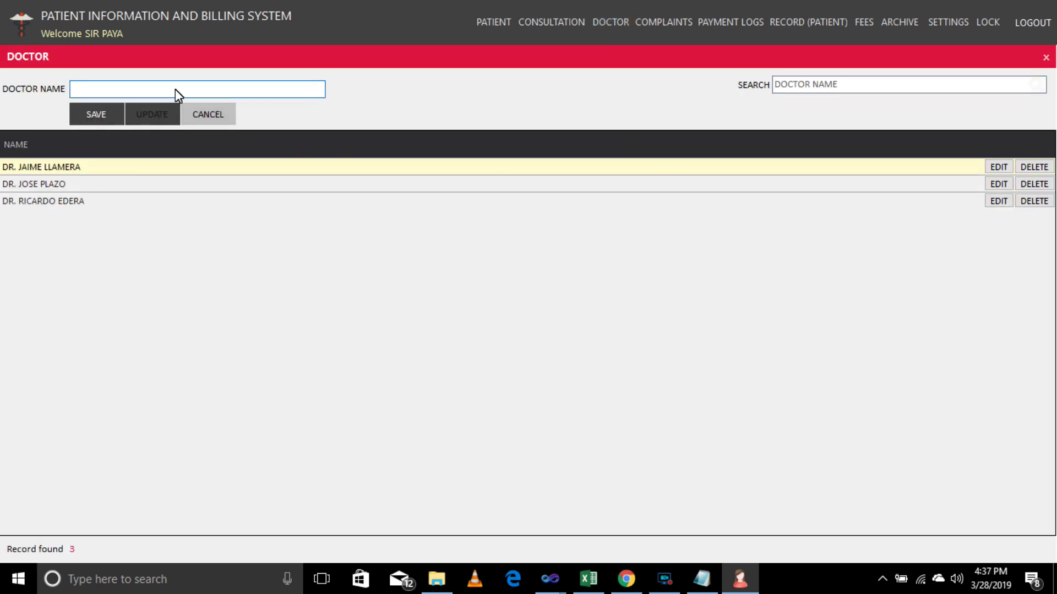
{"action": "left_click", "coordinate": [96, 110]}
{"action": "left_click", "coordinate": [587, 348]}
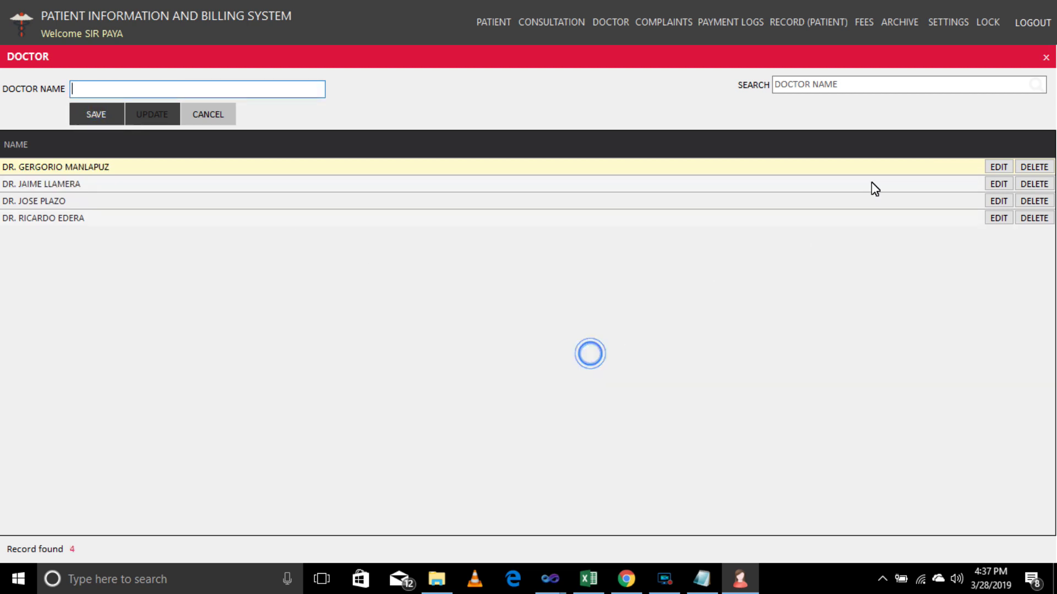
Set a ₱500.00 consultation fee for the newly added doctor.
{"action": "left_click", "coordinate": [1045, 58]}
{"action": "left_click", "coordinate": [866, 28]}
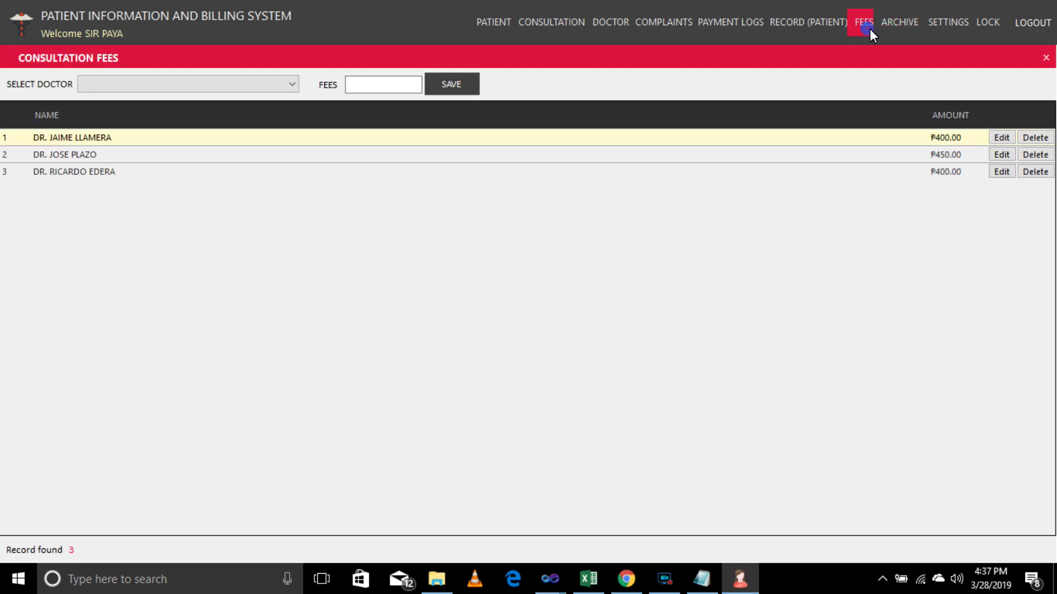
{"action": "left_click", "coordinate": [289, 84]}
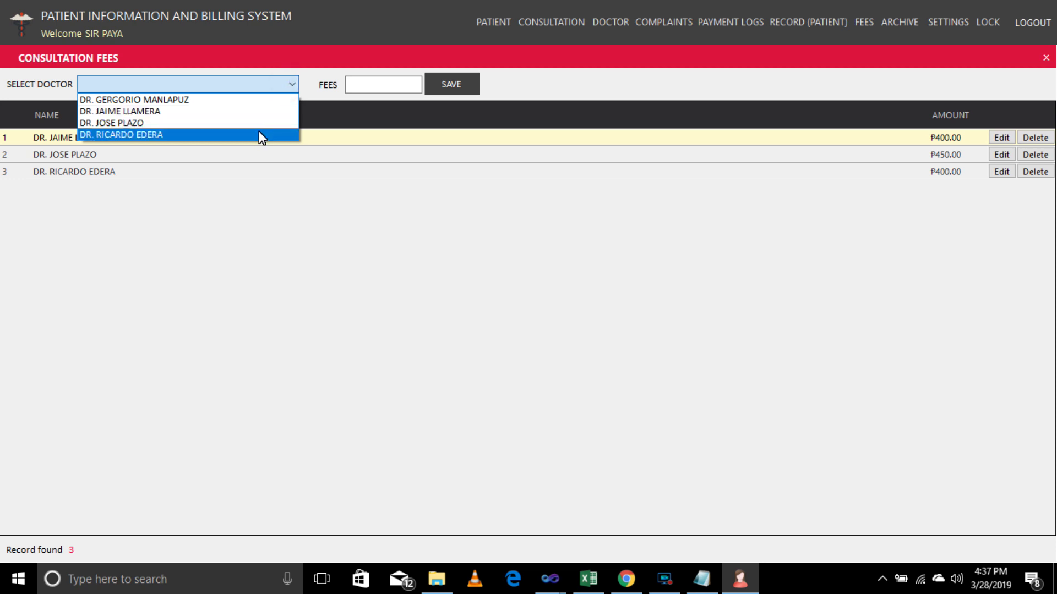
{"action": "left_click", "coordinate": [256, 99]}
{"action": "left_click", "coordinate": [358, 87]}
{"action": "type", "text": "5"}
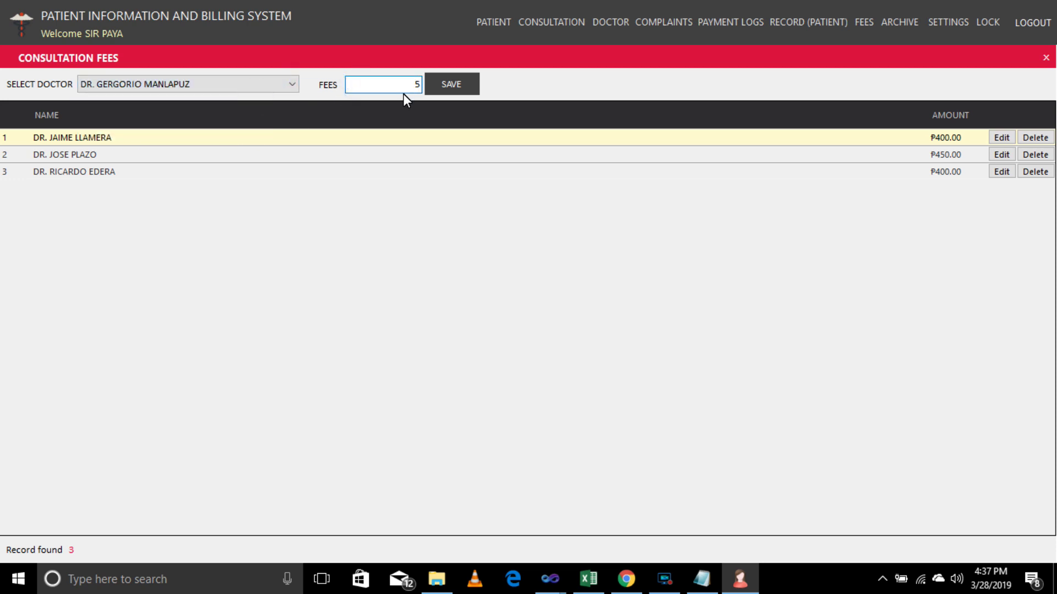
{"action": "type", "text": "00"}
{"action": "left_click", "coordinate": [447, 86]}
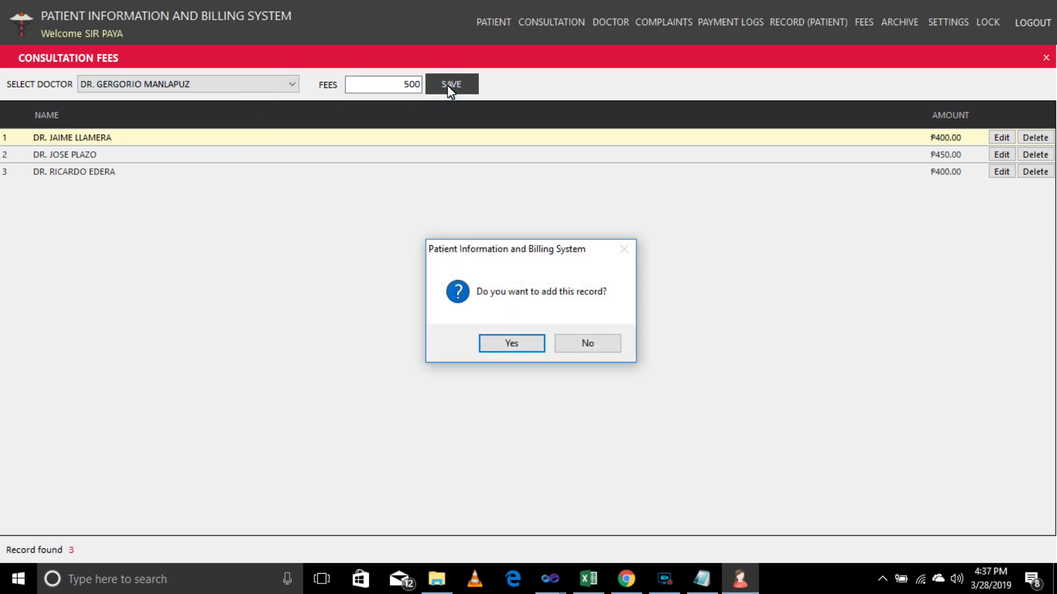
{"action": "key", "text": "Return"}
{"action": "key", "text": "Return"}
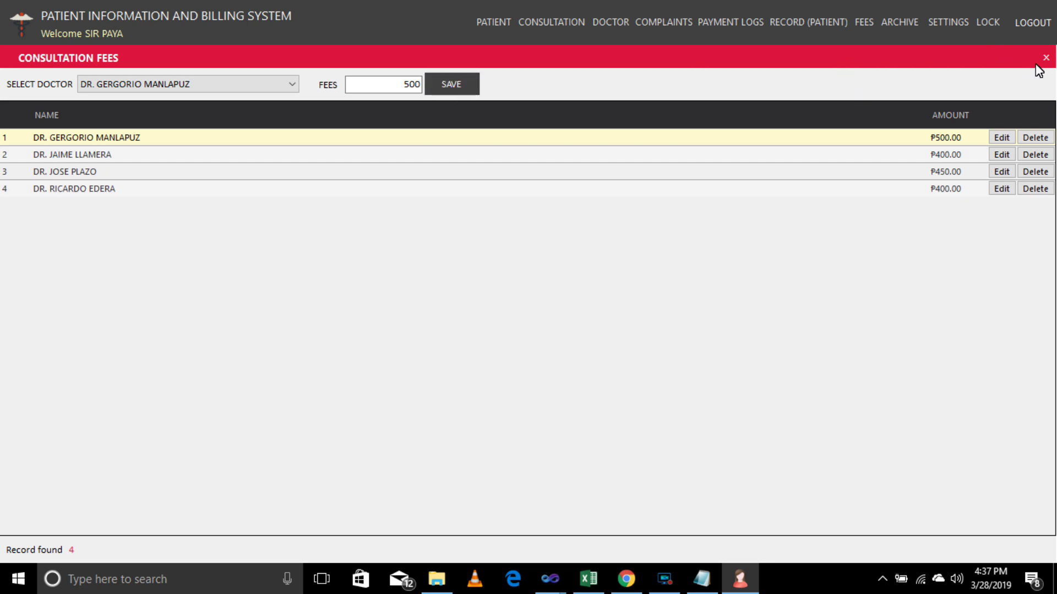
Briefly check the consultation panel, then go to the Complaints/Findings section.
{"action": "left_click", "coordinate": [1045, 58]}
{"action": "left_click", "coordinate": [543, 24]}
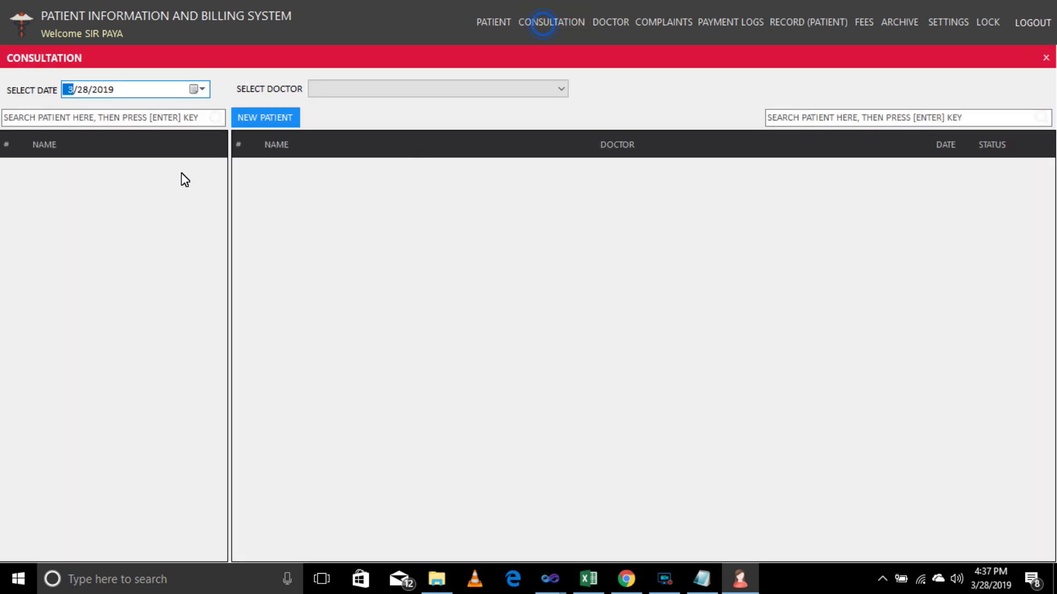
{"action": "left_click", "coordinate": [426, 89]}
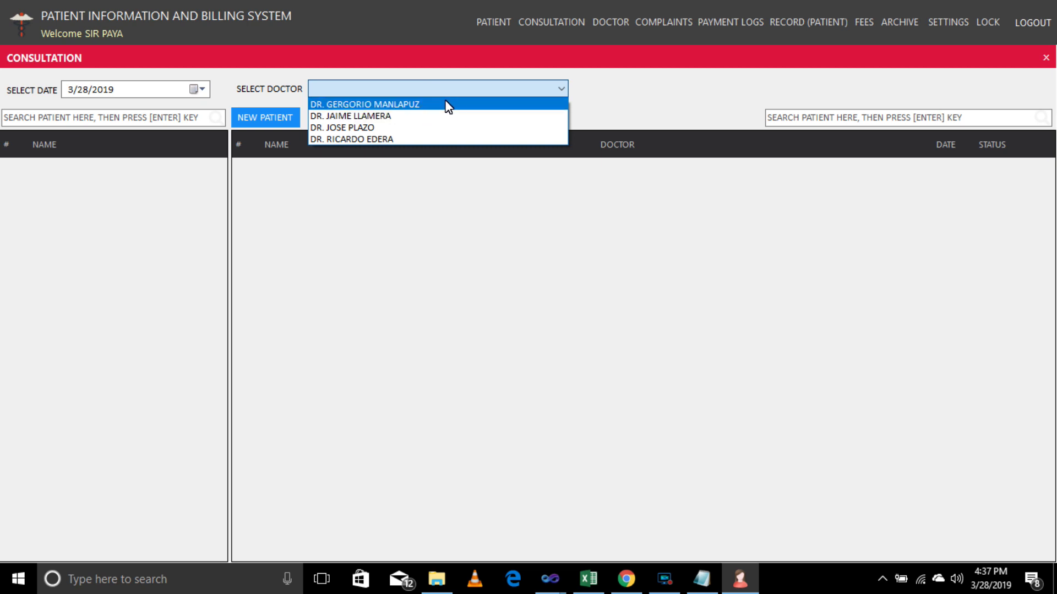
{"action": "left_click", "coordinate": [1040, 61]}
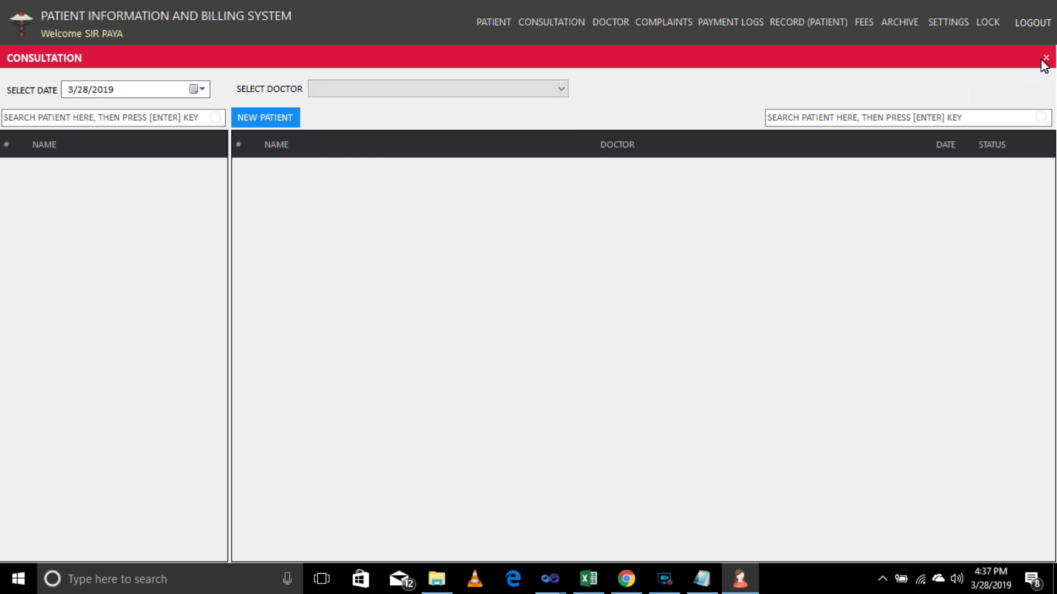
{"action": "left_click", "coordinate": [1042, 61]}
{"action": "left_click", "coordinate": [675, 22]}
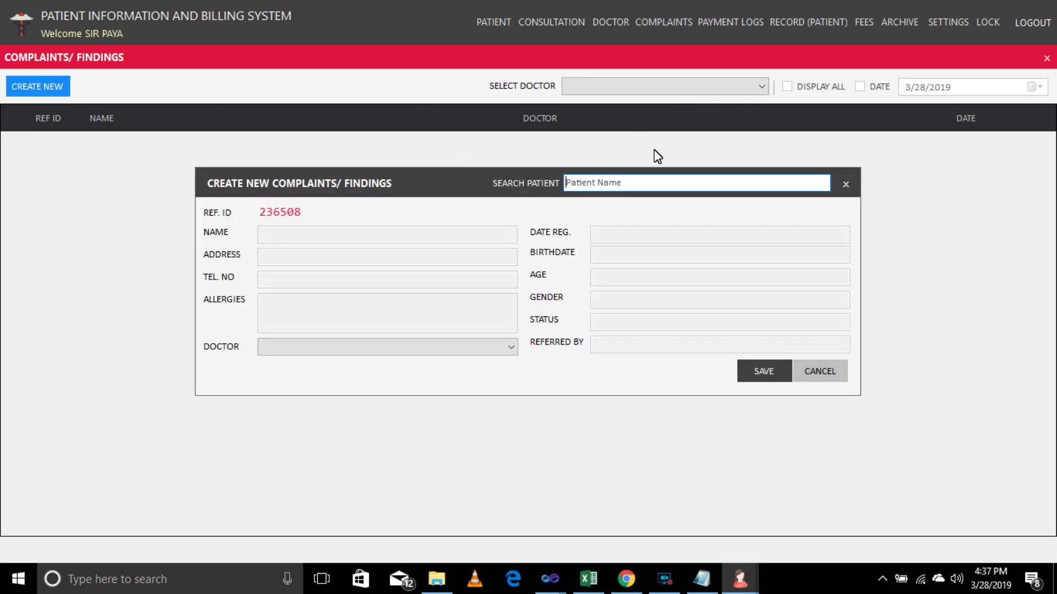
Save a complaints/findings record for a patient found by searching 'A', assigned to the last doctor.
{"action": "left_click", "coordinate": [633, 186]}
{"action": "type", "text": "A"}
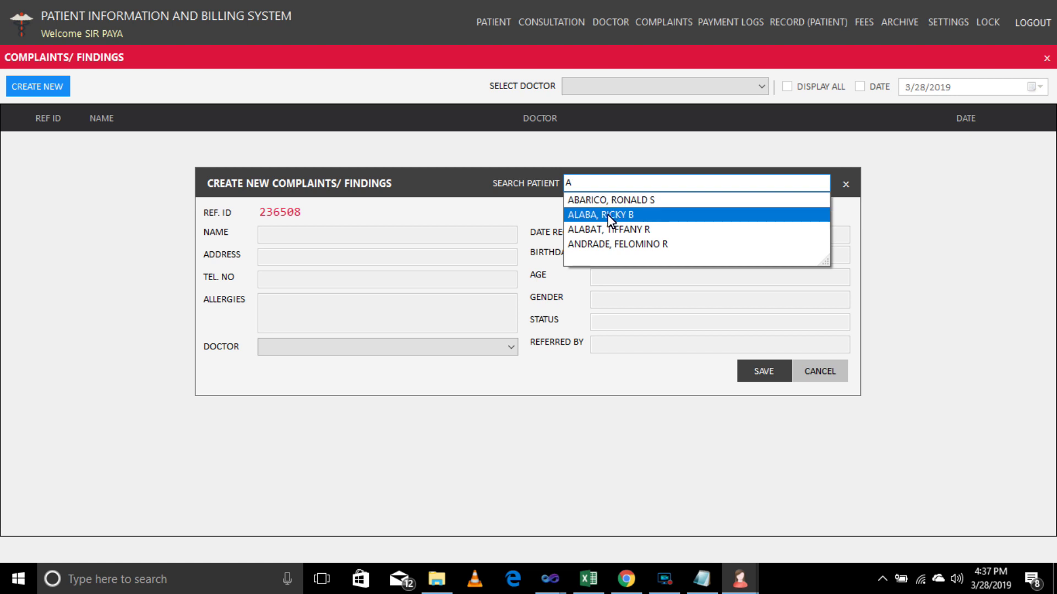
{"action": "left_click", "coordinate": [610, 220]}
{"action": "left_click", "coordinate": [495, 347]}
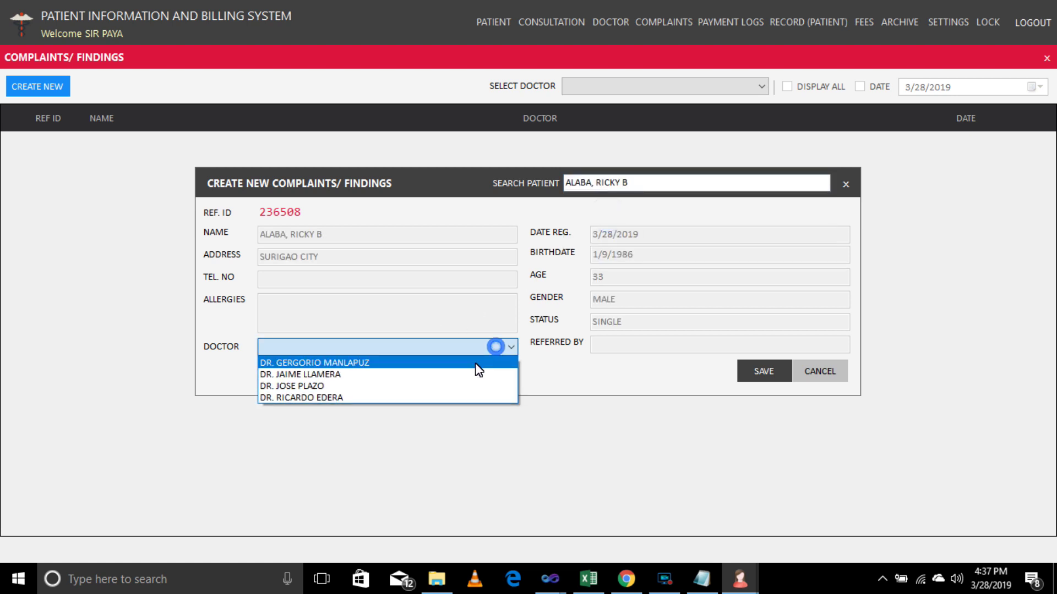
{"action": "left_click", "coordinate": [424, 397]}
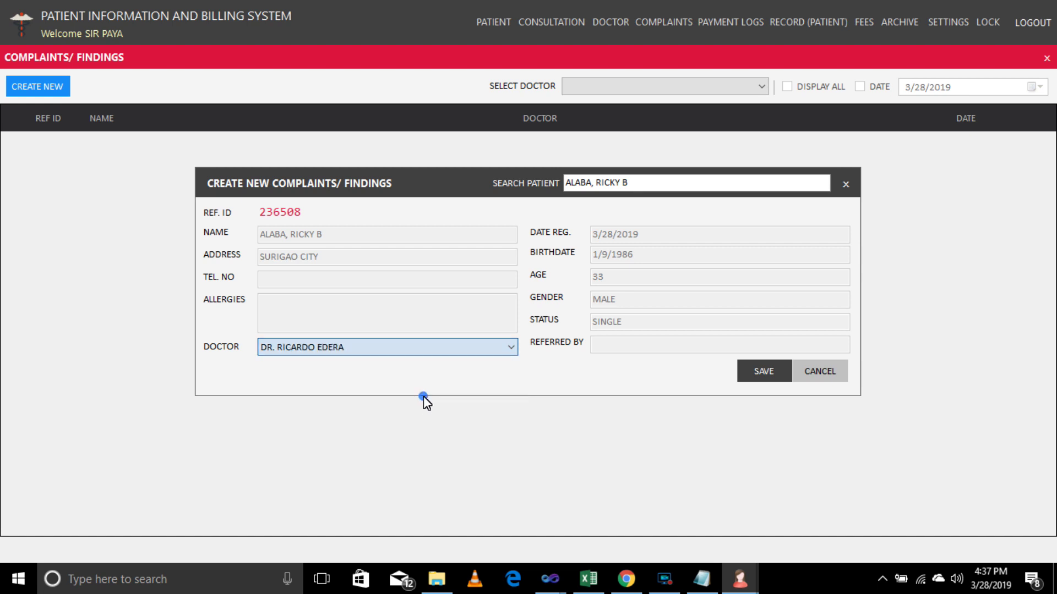
{"action": "left_click", "coordinate": [764, 377]}
{"action": "left_click", "coordinate": [547, 345]}
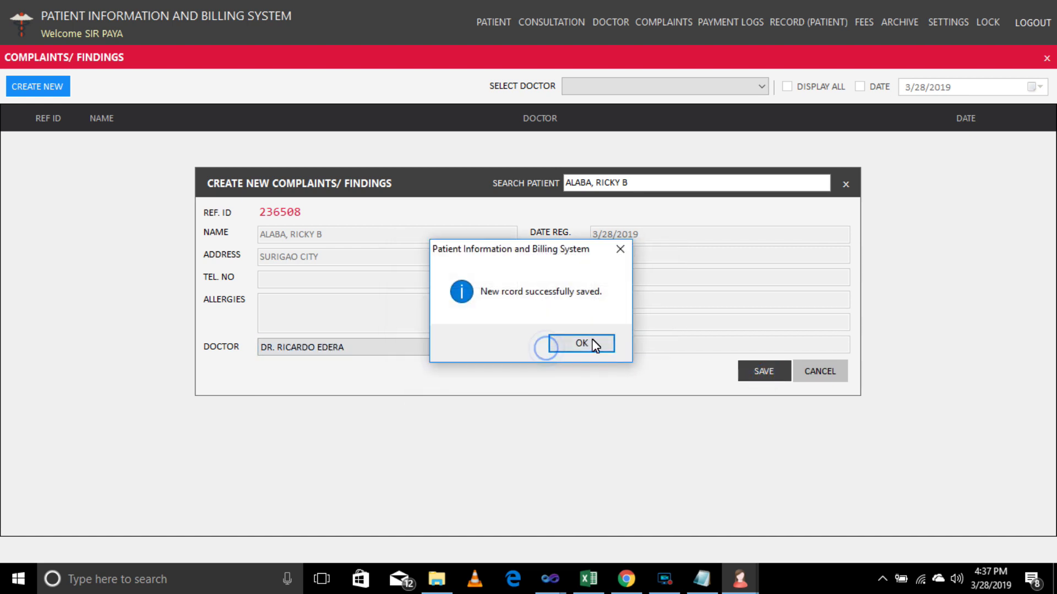
{"action": "left_click", "coordinate": [605, 345]}
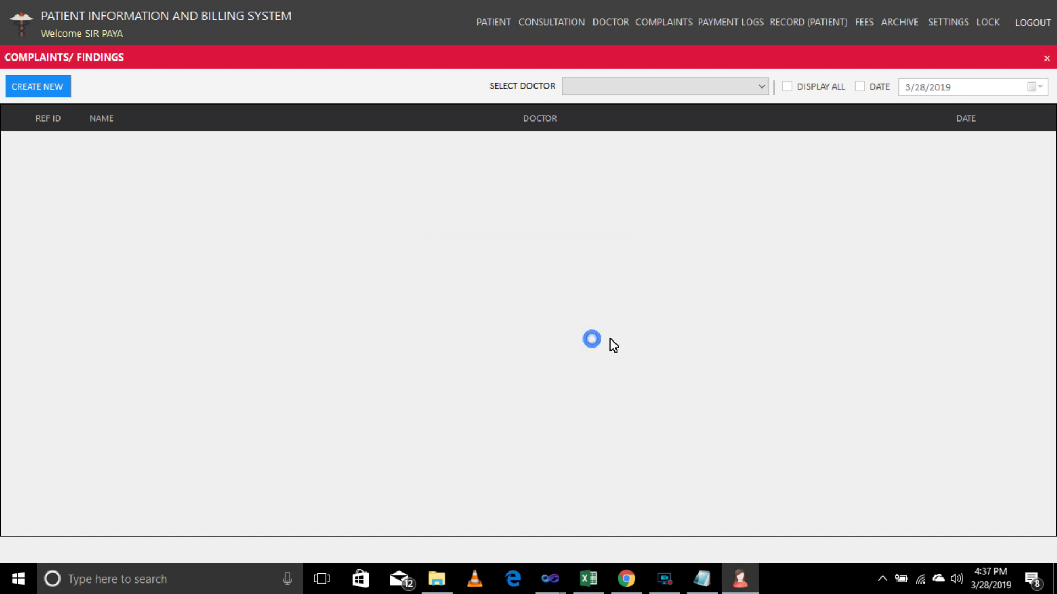
Filter to the last doctor and save a SAMPLE complaint and treatment for patient 5.
{"action": "left_click", "coordinate": [762, 87]}
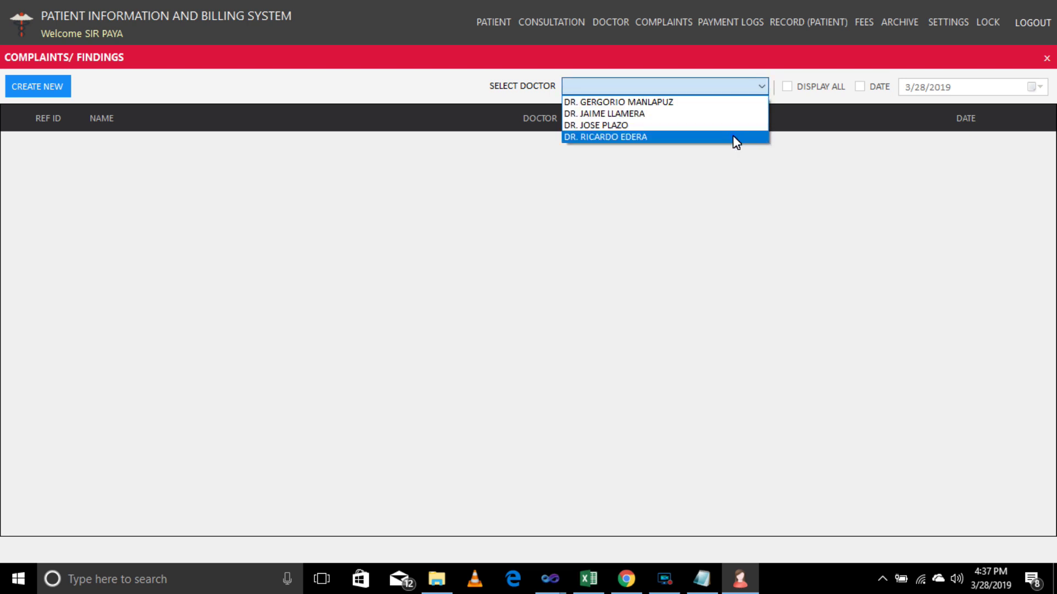
{"action": "left_click", "coordinate": [732, 136]}
{"action": "left_click", "coordinate": [786, 87]}
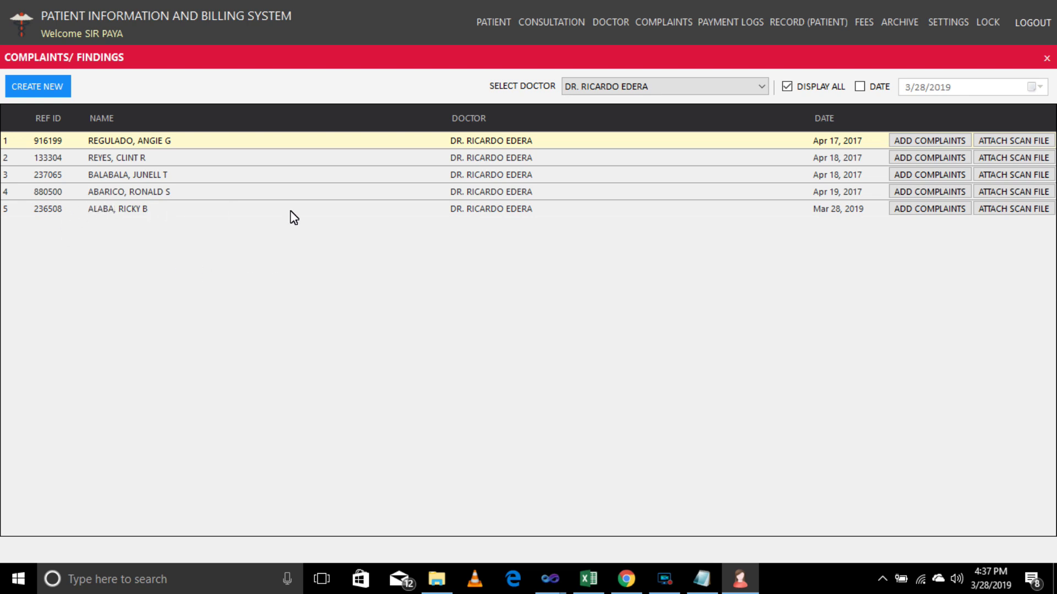
{"action": "left_click", "coordinate": [915, 209]}
{"action": "left_click", "coordinate": [355, 189]}
{"action": "type", "text": "SAMPLE"}
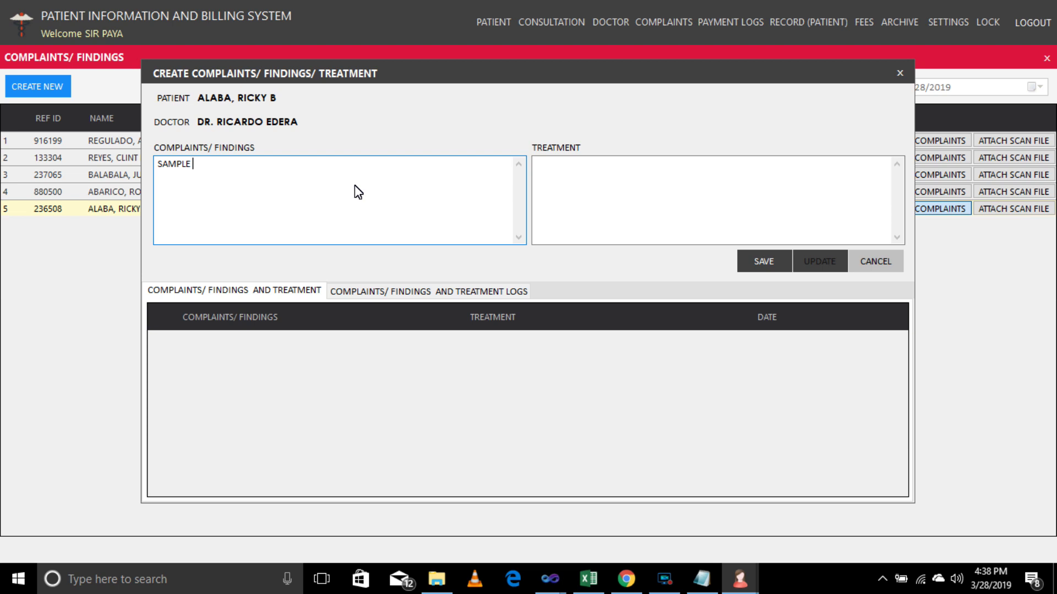
{"action": "type", "text": " COMPLAINTS/ FNDINGS"}
{"action": "key", "text": "Tab"}
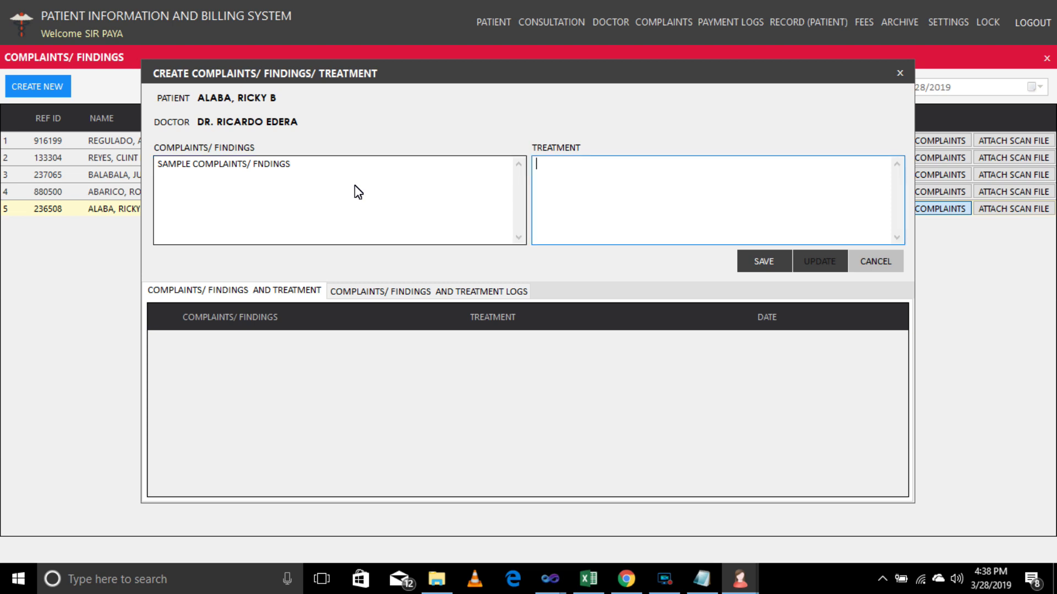
{"action": "type", "text": "SAMPLE TREATMENT"}
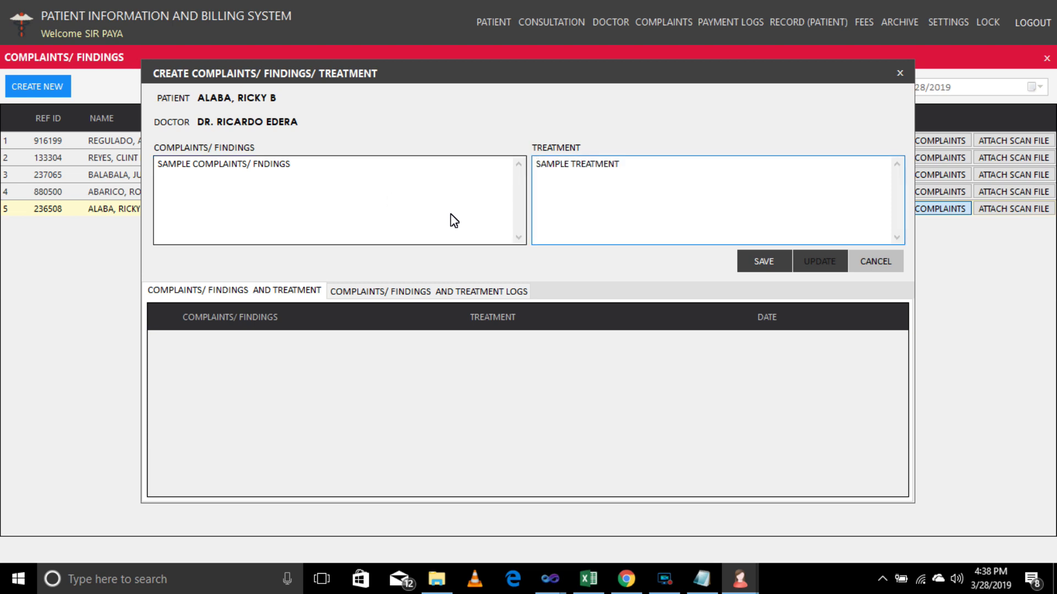
{"action": "left_click", "coordinate": [761, 262]}
{"action": "left_click", "coordinate": [528, 344]}
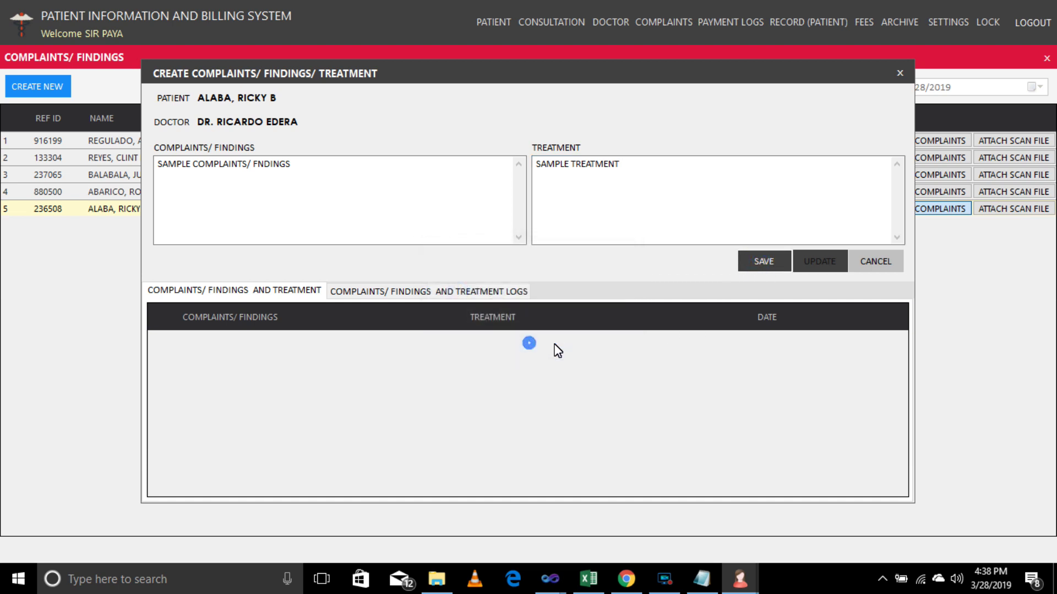
{"action": "left_click", "coordinate": [574, 341]}
Compare patient 5's complaint logs with the current complaints table.
{"action": "left_click", "coordinate": [396, 289]}
{"action": "left_click", "coordinate": [283, 287]}
{"action": "left_click", "coordinate": [387, 298]}
{"action": "left_click", "coordinate": [276, 291]}
{"action": "left_click", "coordinate": [364, 298]}
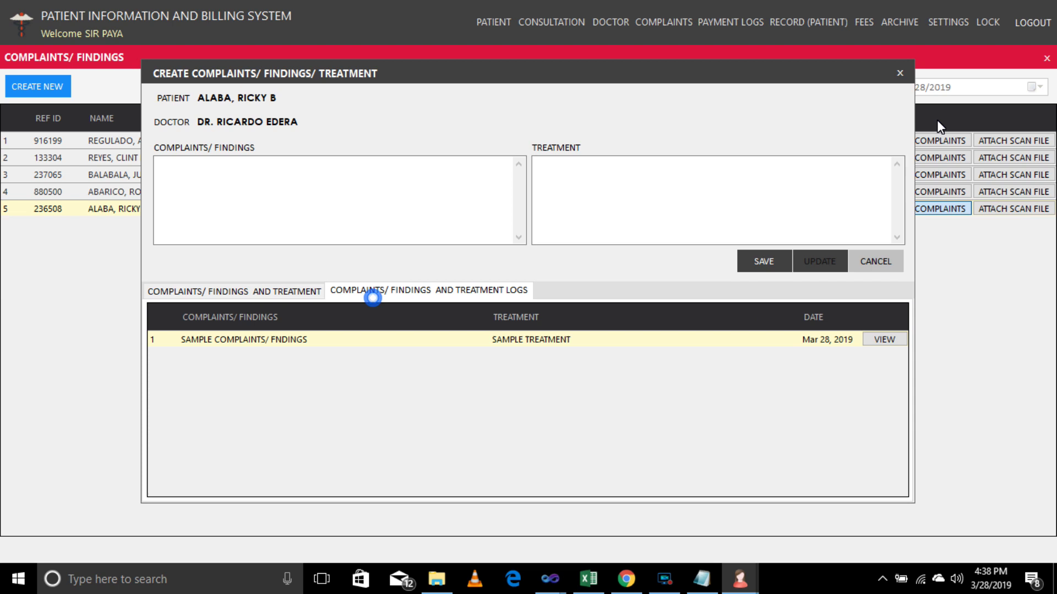
{"action": "left_click", "coordinate": [900, 74]}
Review the fourth and third patients' complaint logs, loading a logged entry.
{"action": "left_click", "coordinate": [928, 191]}
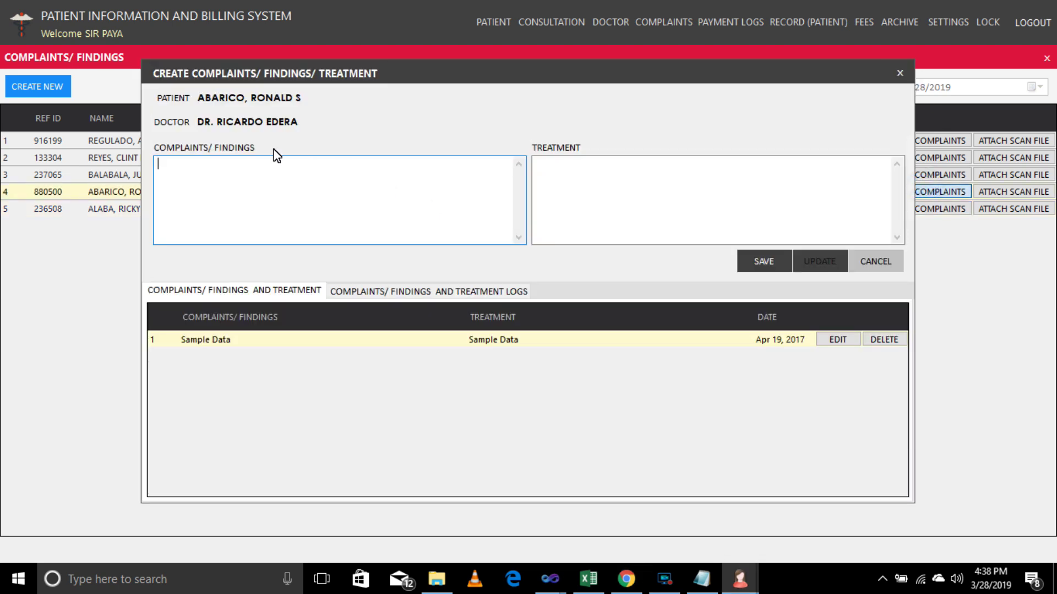
{"action": "left_click", "coordinate": [452, 290]}
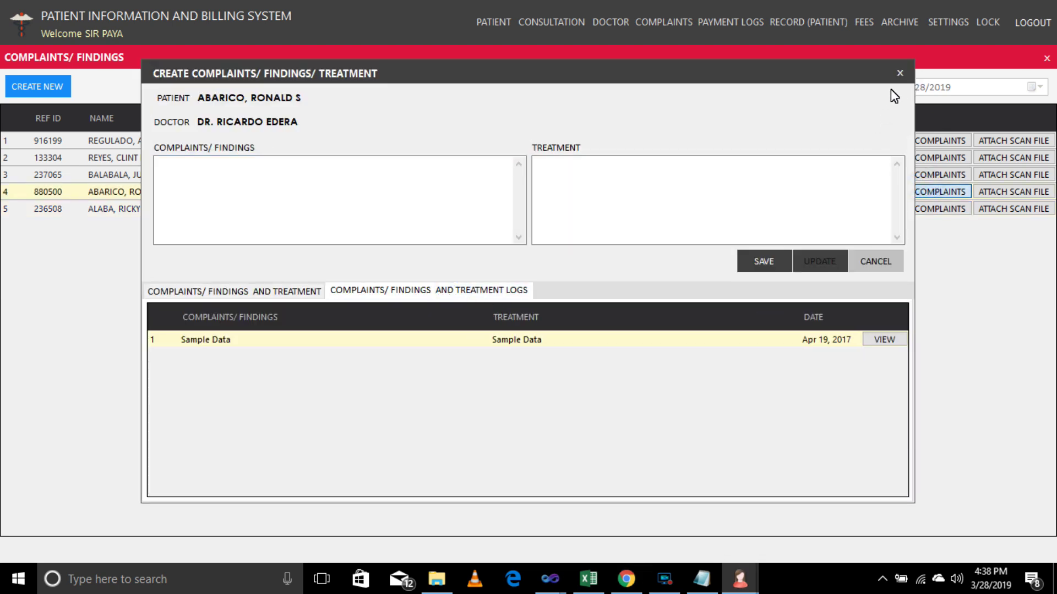
{"action": "left_click", "coordinate": [900, 73]}
{"action": "left_click", "coordinate": [940, 174]}
{"action": "left_click", "coordinate": [384, 291]}
{"action": "left_click", "coordinate": [884, 339]}
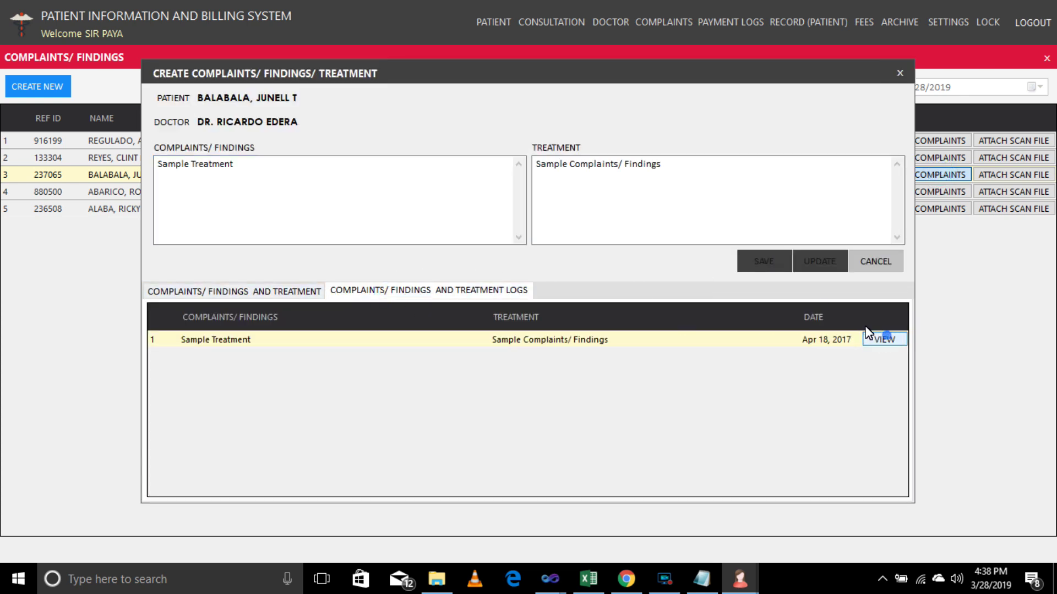
{"action": "left_click", "coordinate": [900, 73]}
Review the second patient's logs, select the SAMPLE entries, and close the complaints window.
{"action": "left_click", "coordinate": [936, 158]}
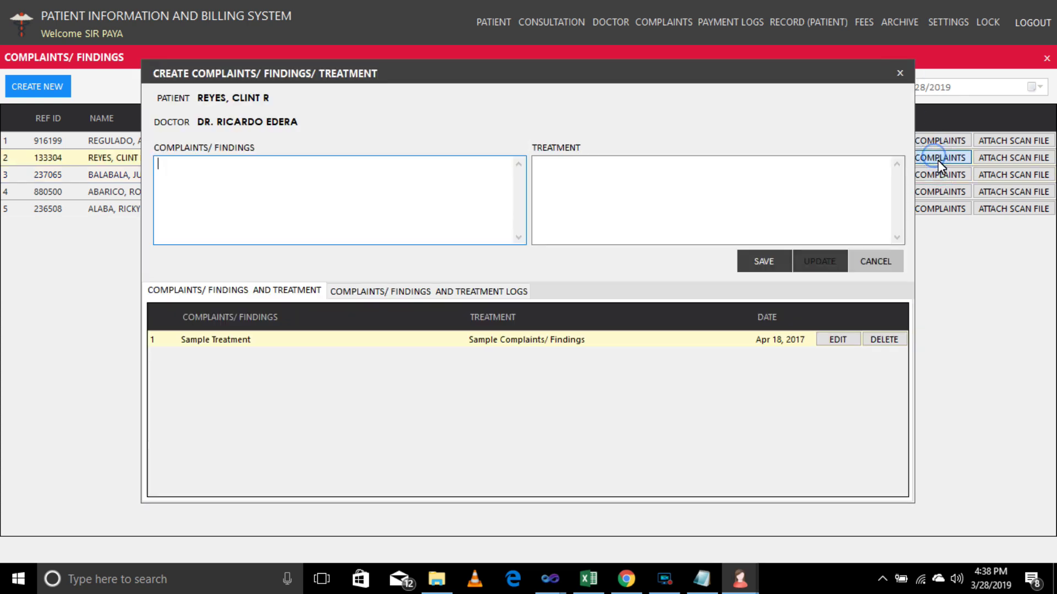
{"action": "left_click", "coordinate": [477, 290]}
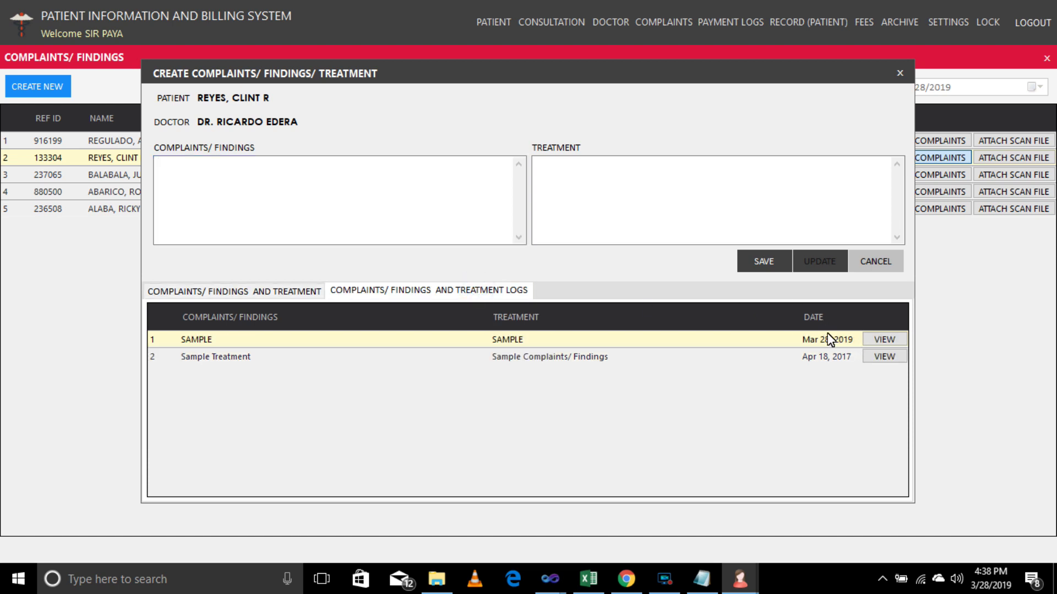
{"action": "left_click", "coordinate": [226, 292]}
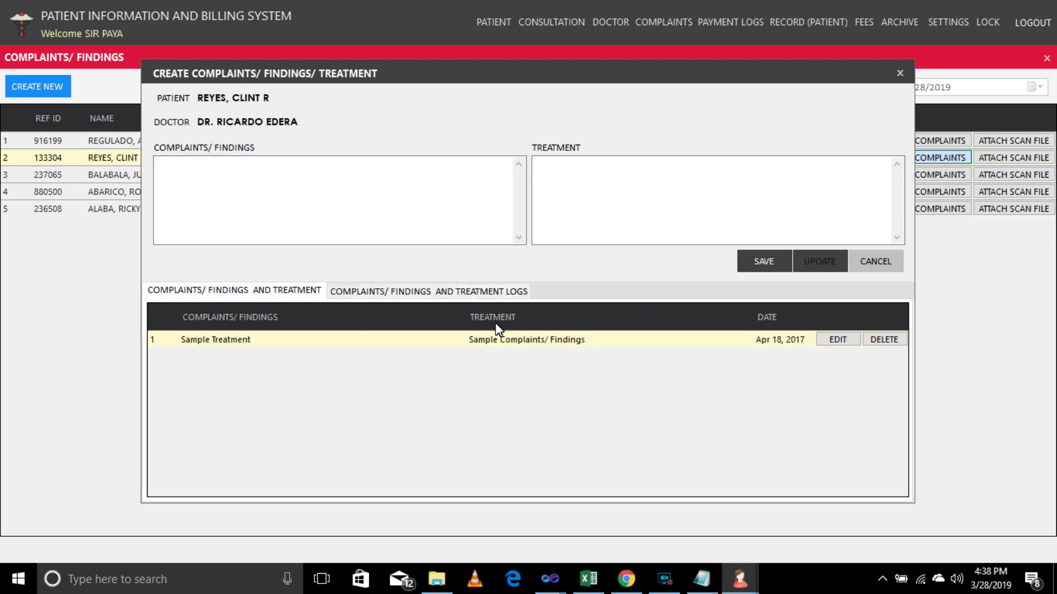
{"action": "left_click", "coordinate": [441, 297]}
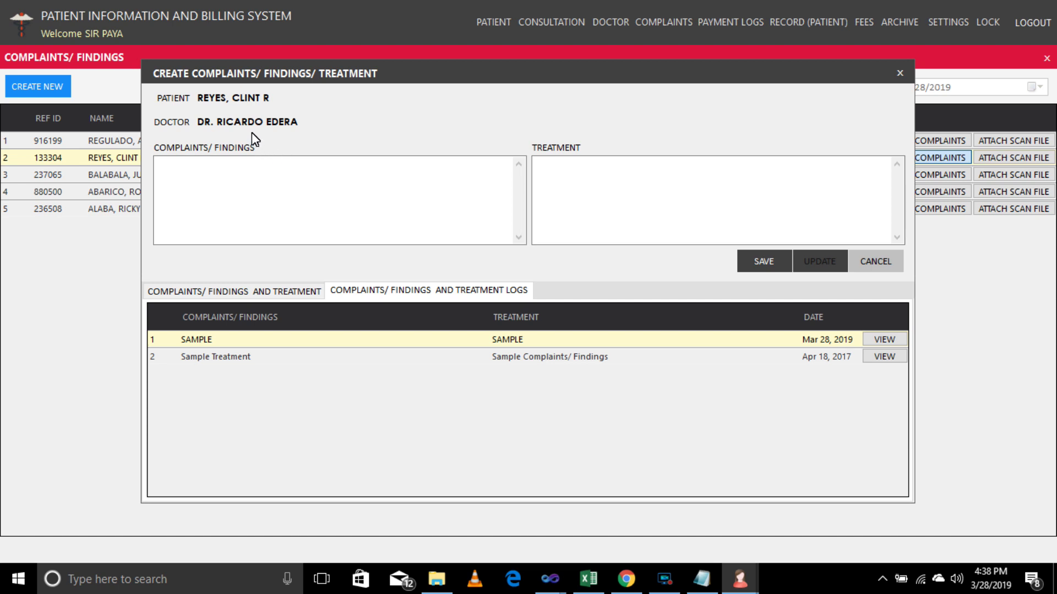
{"action": "left_click", "coordinate": [824, 358]}
{"action": "left_click", "coordinate": [830, 341]}
{"action": "left_click", "coordinate": [900, 73]}
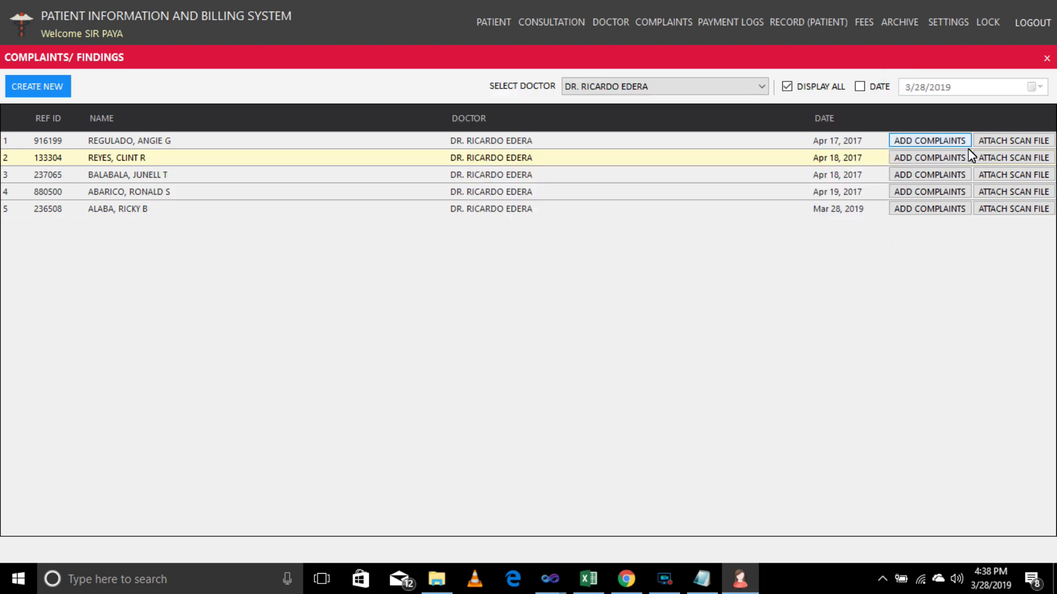
Start a new attachment for patient 5 titled LABORATORY RESULT with a description.
{"action": "left_click", "coordinate": [1010, 210]}
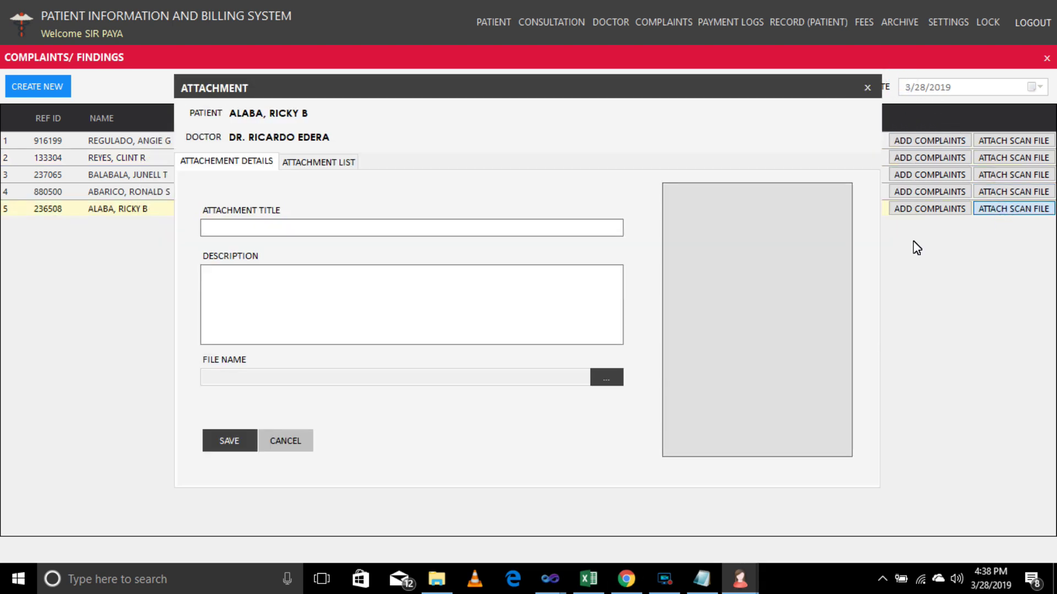
{"action": "left_click", "coordinate": [215, 228]}
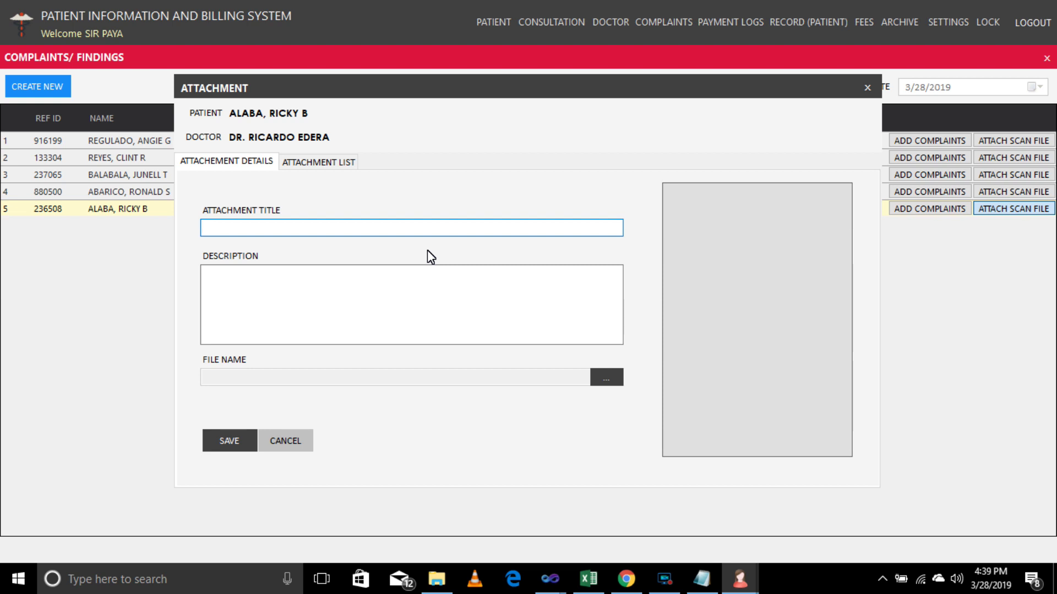
{"action": "type", "text": "RATORY RESULT"}
{"action": "left_click", "coordinate": [303, 315]}
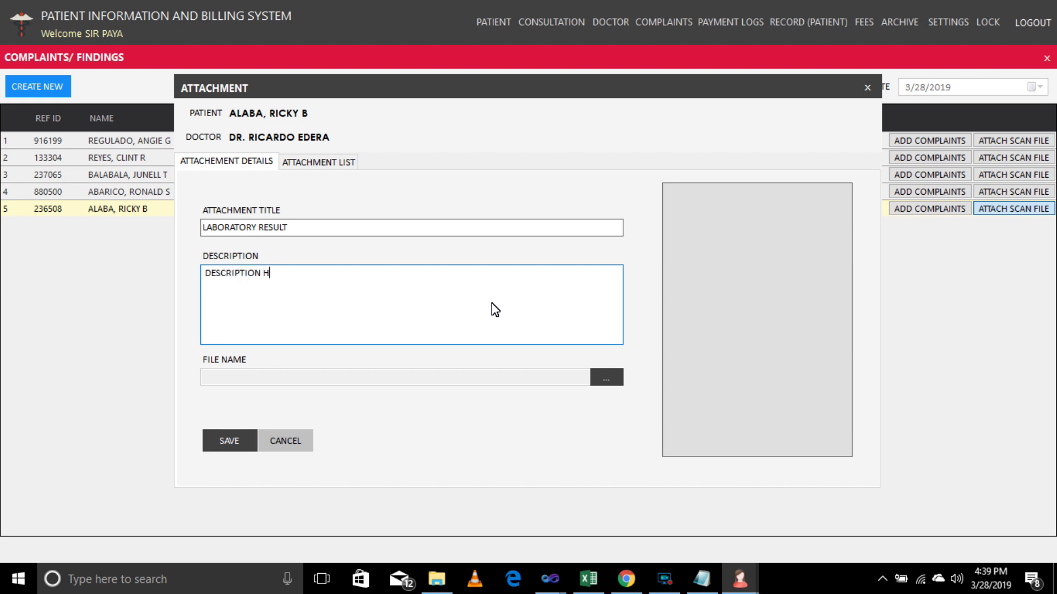
Attach paya.png from the Desktop, save it, and preview it full size.
{"action": "left_click", "coordinate": [605, 376]}
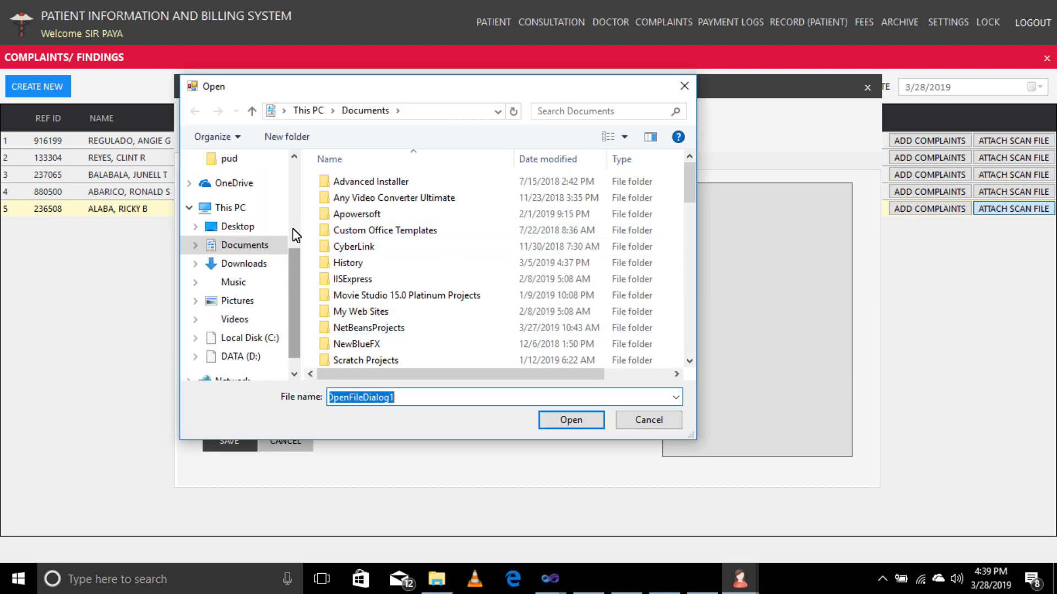
{"action": "scroll", "coordinate": [294, 275], "scroll_direction": "up", "scroll_amount": 3}
{"action": "left_click", "coordinate": [243, 192]}
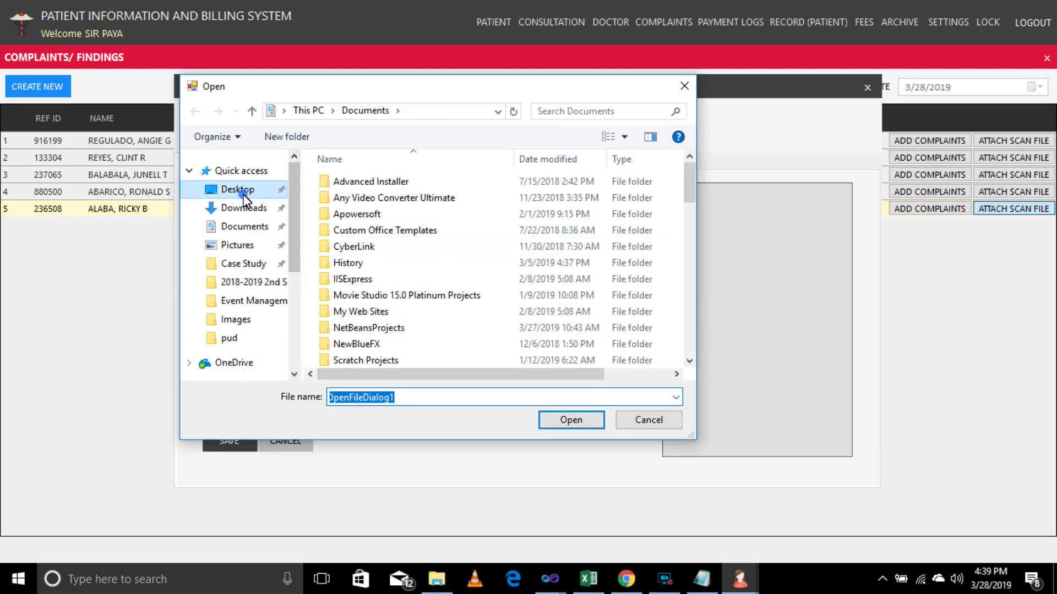
{"action": "left_click_drag", "start_coordinate": [685, 206], "coordinate": [682, 323]}
{"action": "left_click", "coordinate": [444, 258]}
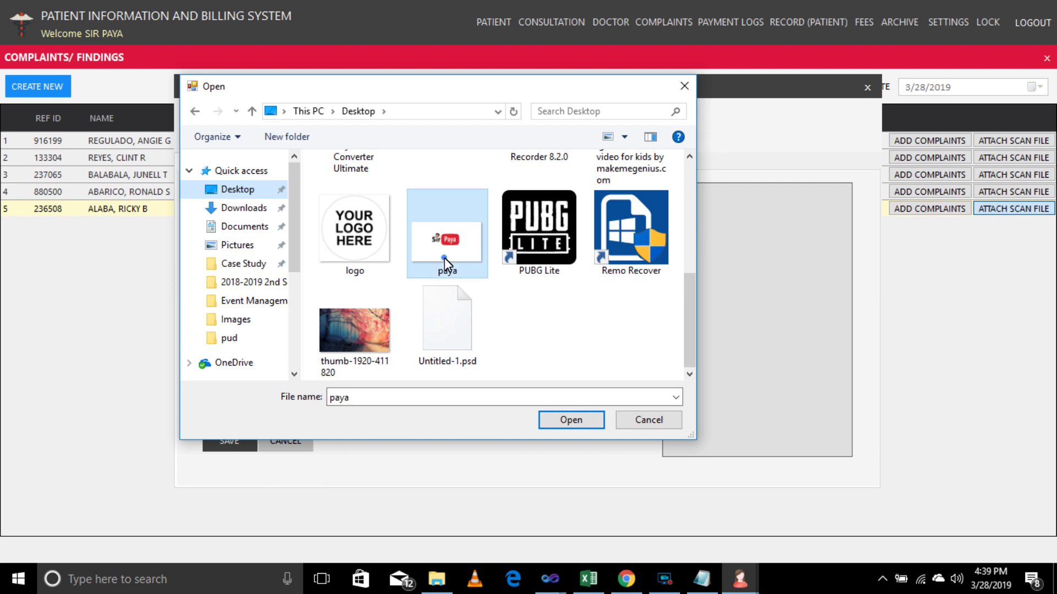
{"action": "left_click", "coordinate": [228, 441]}
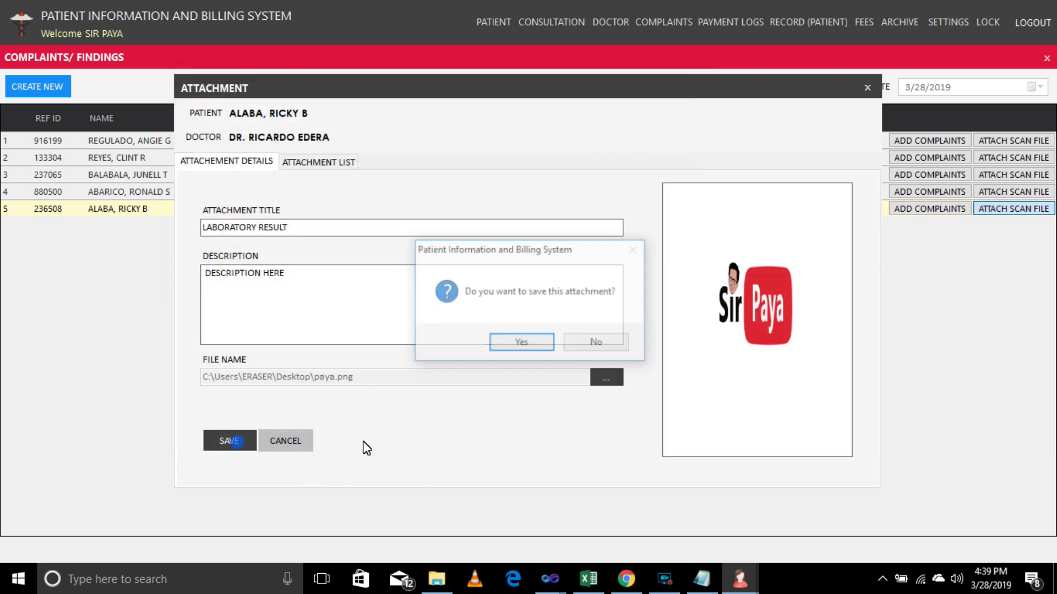
{"action": "left_click", "coordinate": [521, 344]}
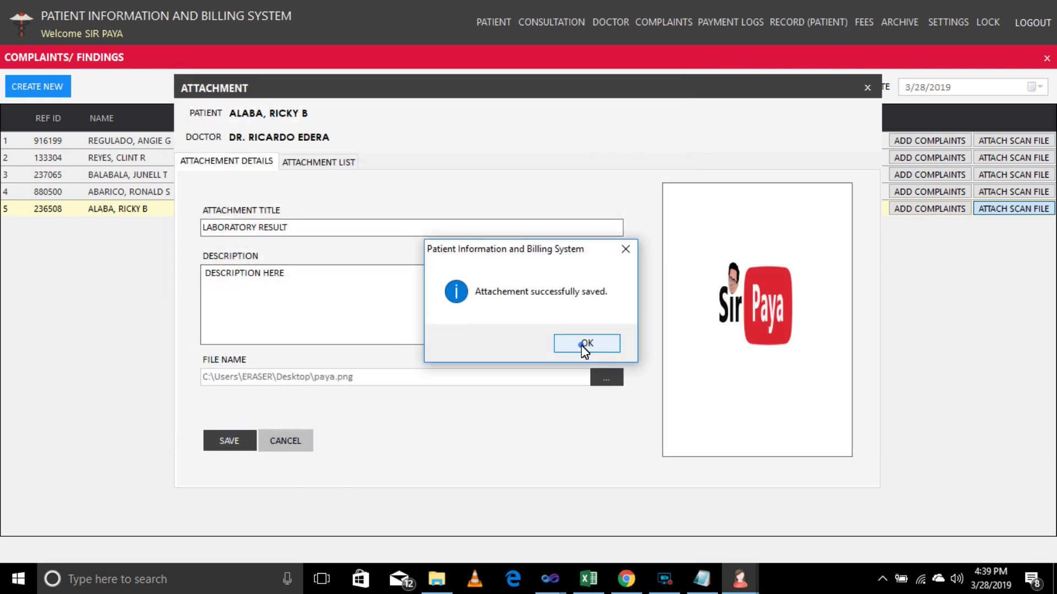
{"action": "left_click", "coordinate": [584, 344]}
{"action": "left_click", "coordinate": [331, 164]}
{"action": "left_click", "coordinate": [838, 259]}
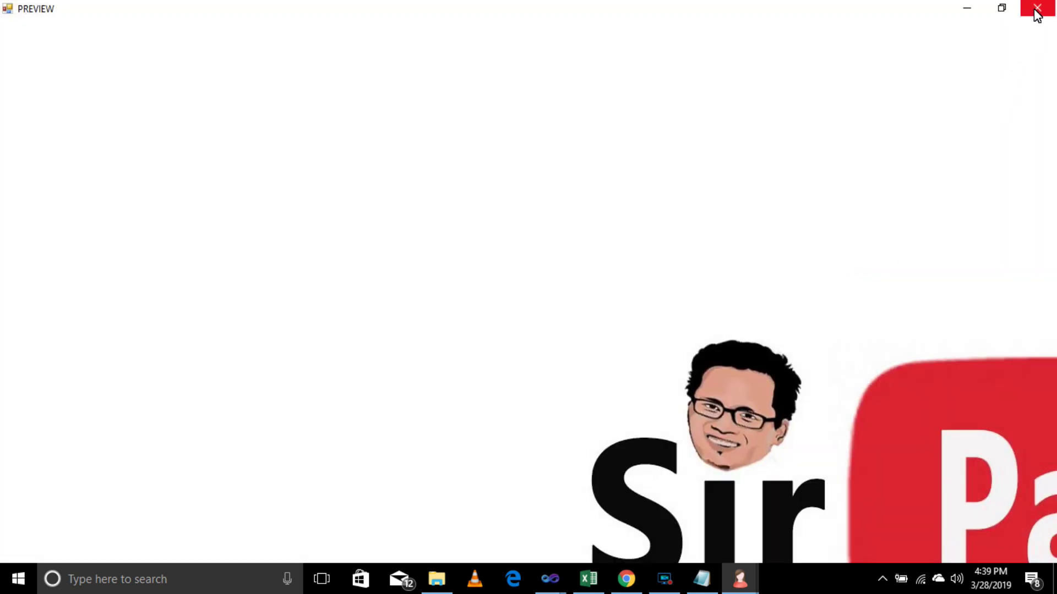
{"action": "left_click", "coordinate": [1037, 11]}
{"action": "left_click", "coordinate": [808, 244]}
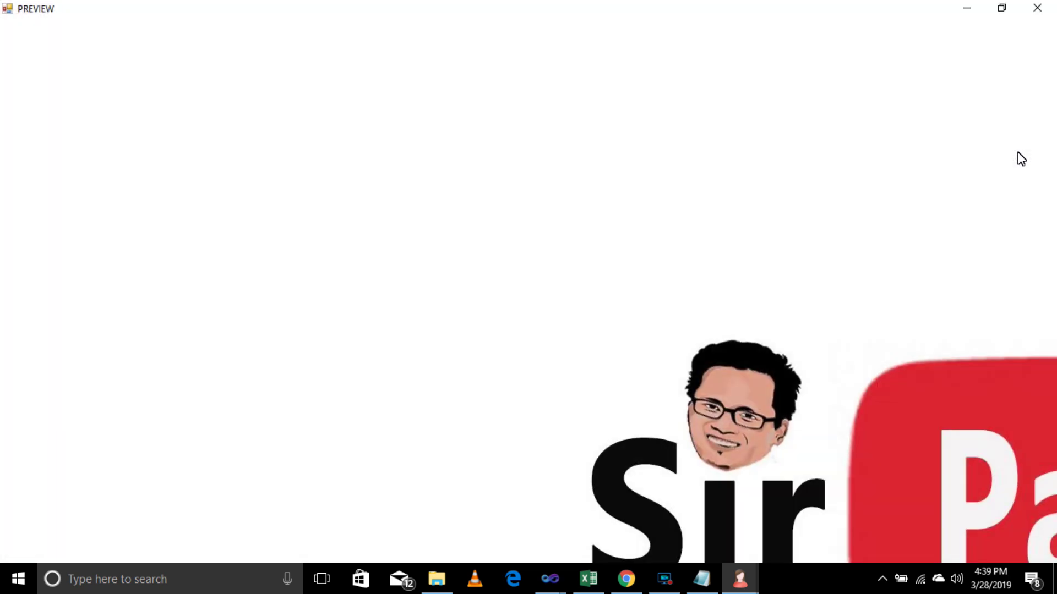
{"action": "left_click", "coordinate": [1037, 9]}
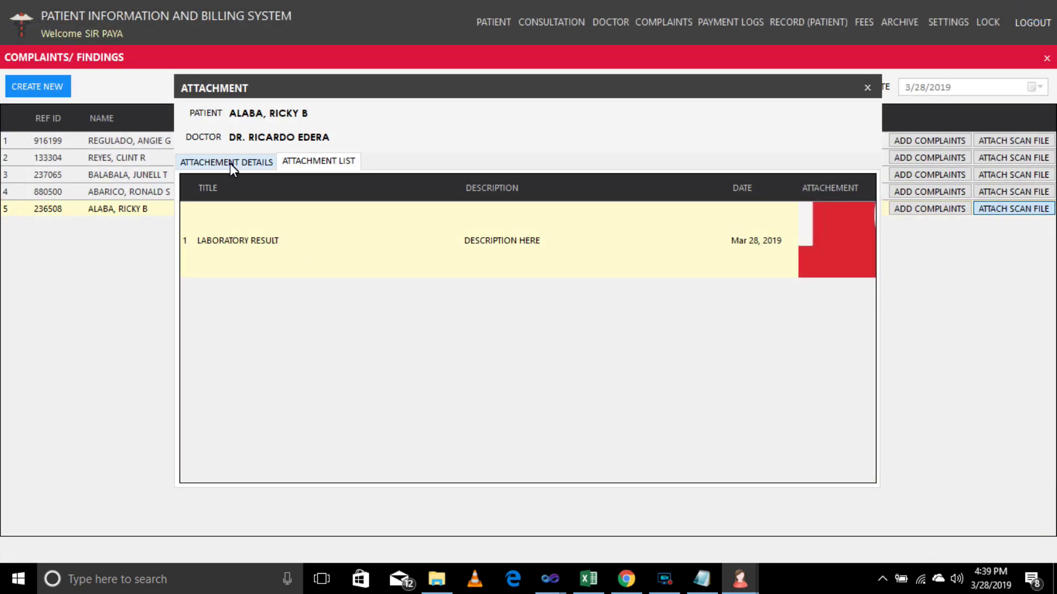
{"action": "left_click", "coordinate": [230, 163]}
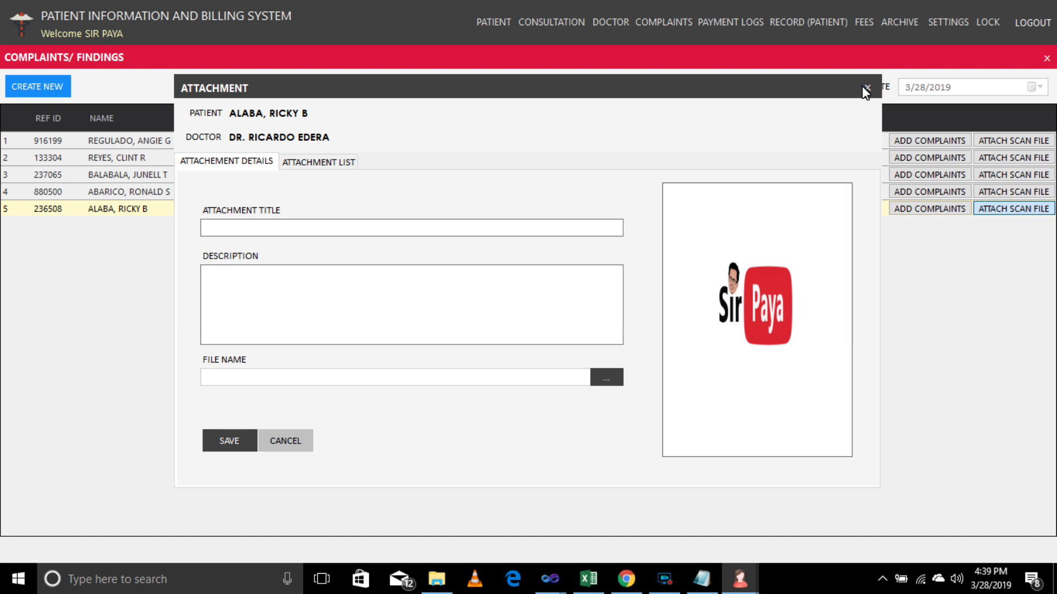
{"action": "left_click", "coordinate": [867, 88]}
{"action": "left_click", "coordinate": [999, 192]}
{"action": "left_click", "coordinate": [315, 162]}
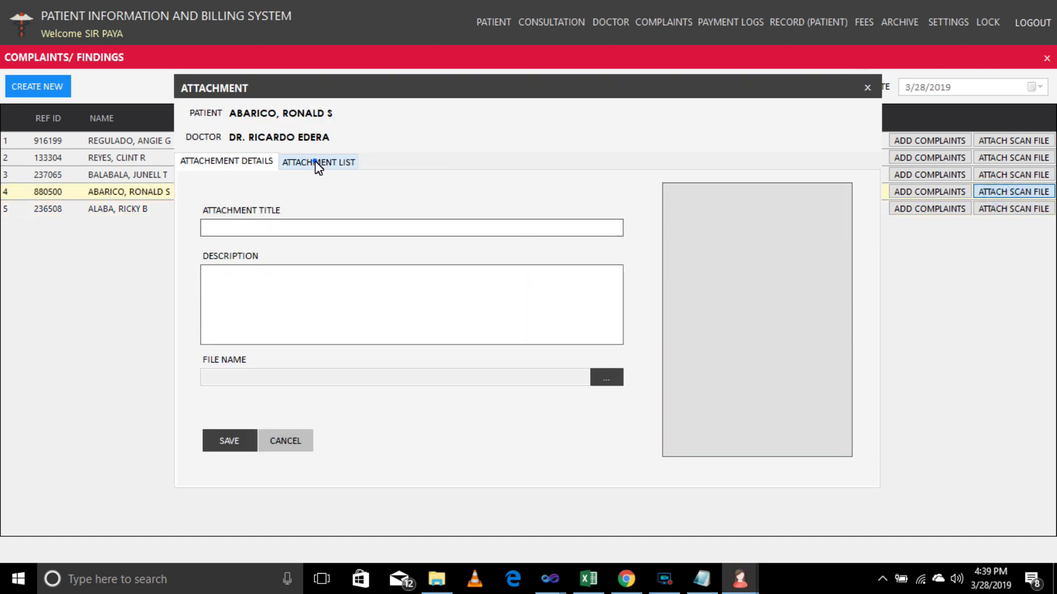
{"action": "double_click", "coordinate": [811, 261]}
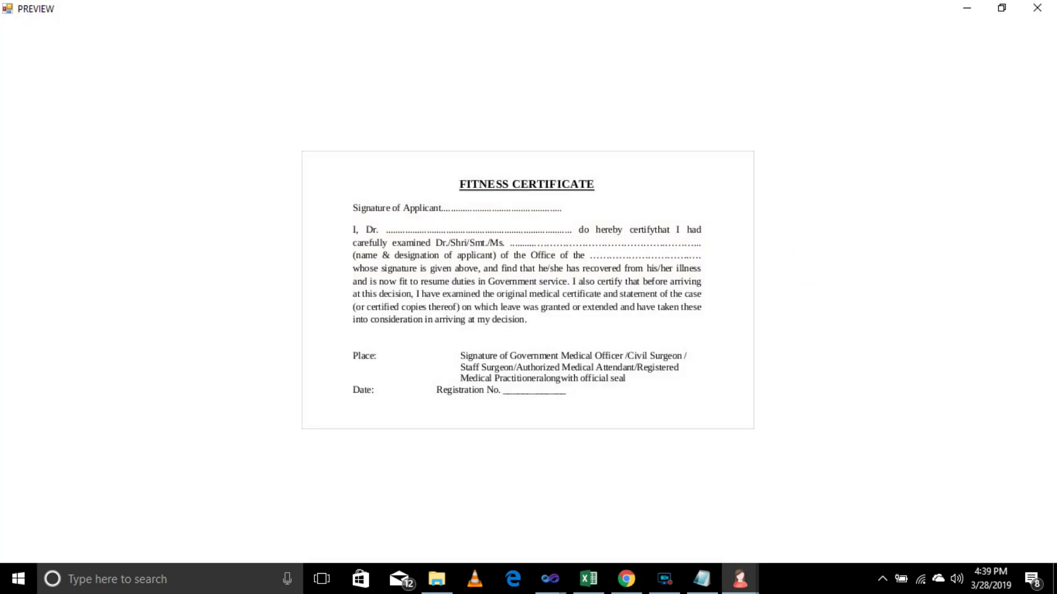
{"action": "left_click", "coordinate": [1037, 8]}
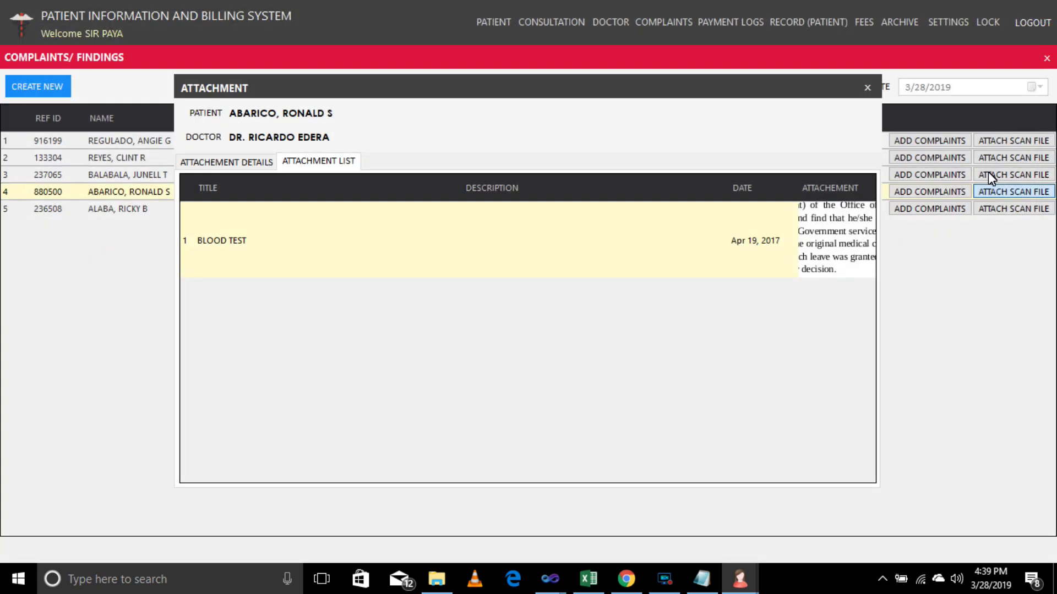
{"action": "left_click", "coordinate": [869, 89]}
{"action": "left_click", "coordinate": [1014, 174]}
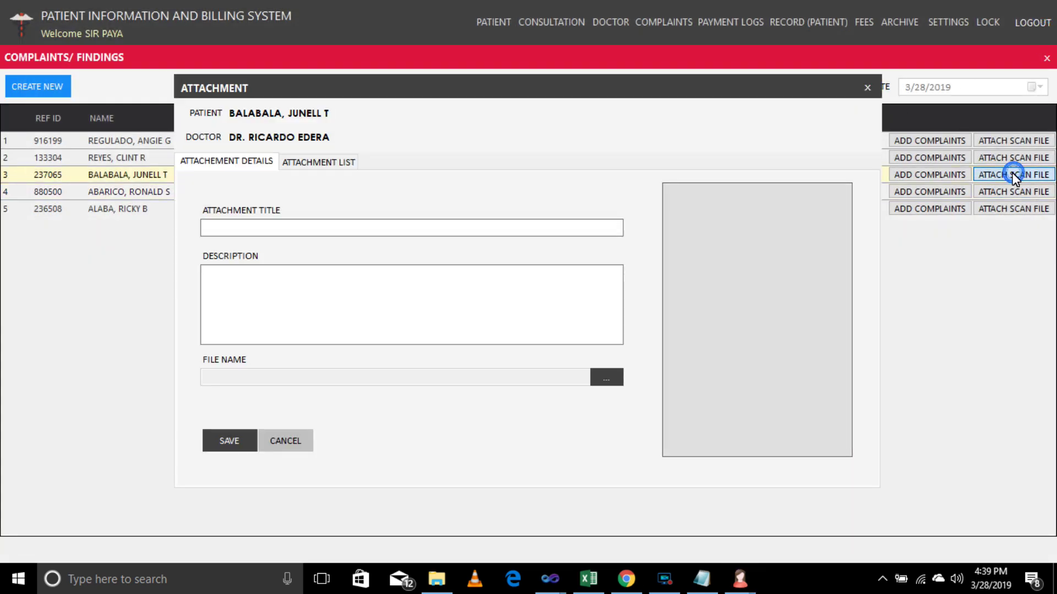
{"action": "left_click", "coordinate": [302, 174]}
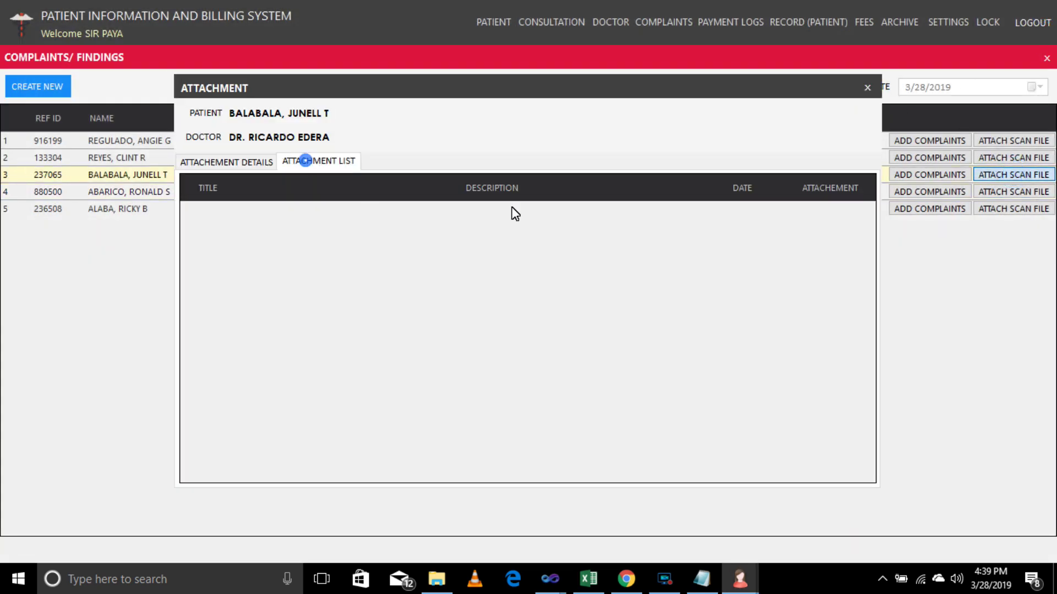
{"action": "left_click", "coordinate": [867, 87]}
{"action": "left_click", "coordinate": [976, 158]}
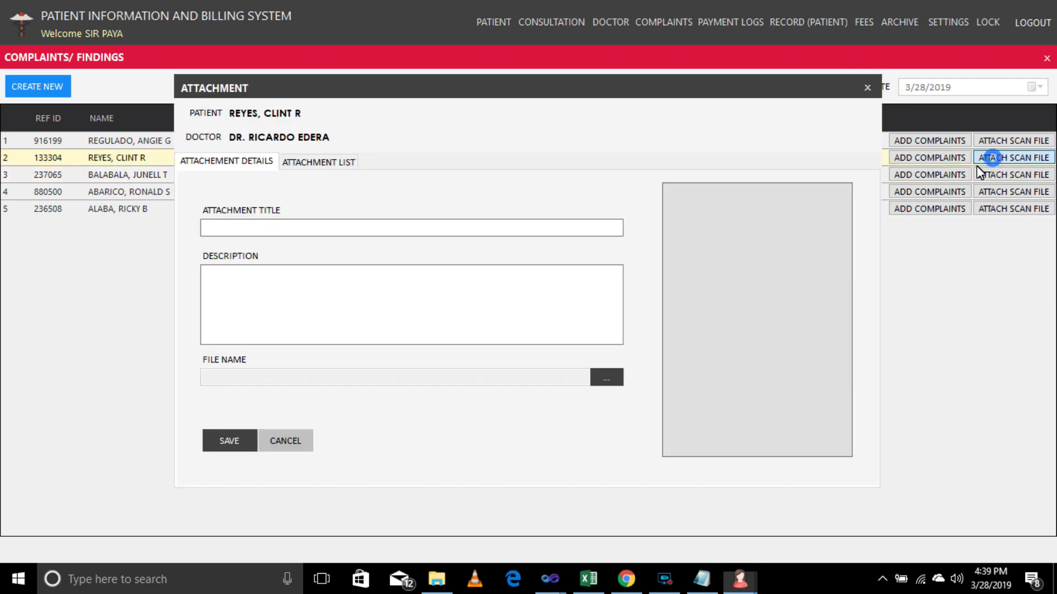
{"action": "left_click", "coordinate": [322, 161]}
{"action": "left_click", "coordinate": [848, 311]}
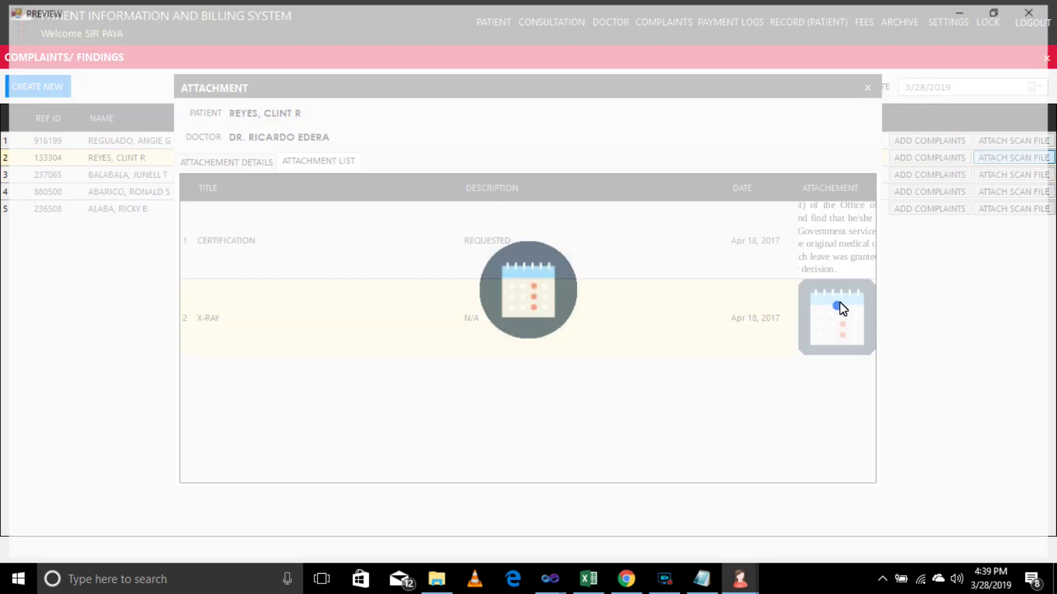
{"action": "left_click", "coordinate": [1043, 9]}
{"action": "left_click", "coordinate": [820, 253]}
{"action": "left_click", "coordinate": [1036, 7]}
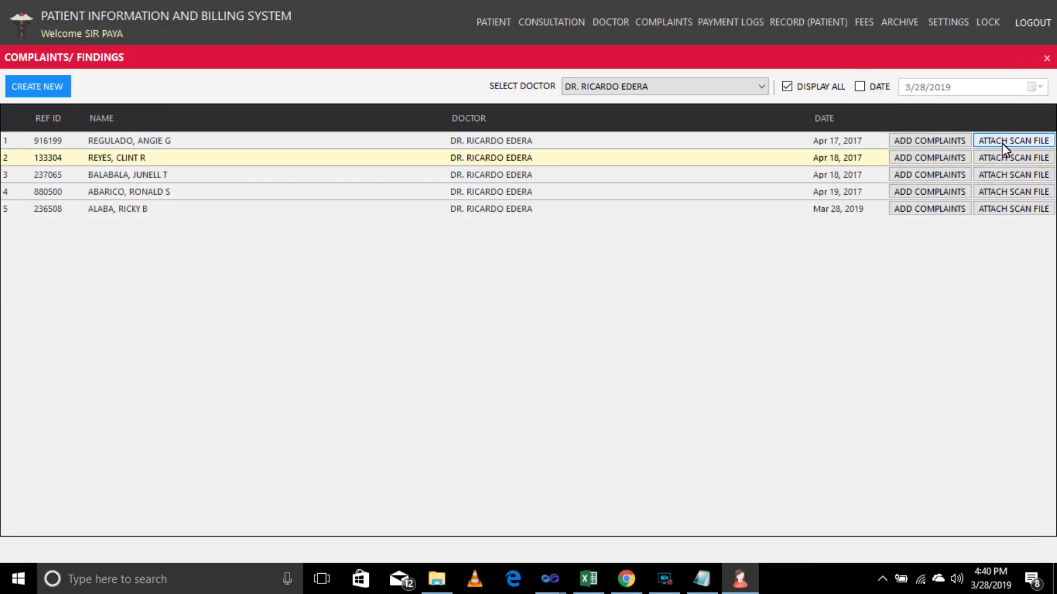
{"action": "left_click", "coordinate": [1002, 142]}
{"action": "left_click", "coordinate": [318, 162]}
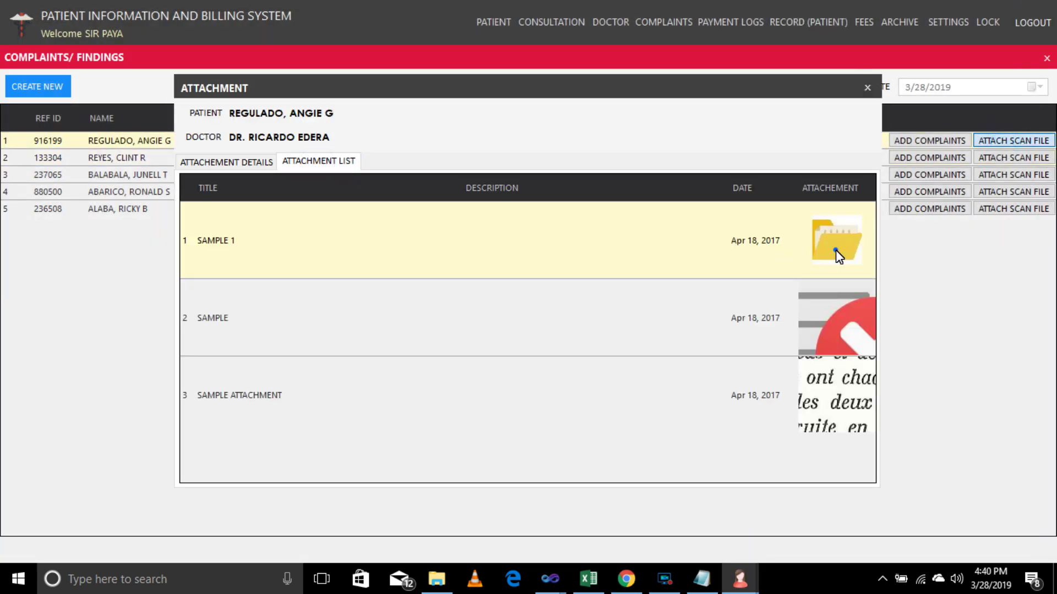
{"action": "left_click", "coordinate": [836, 249]}
{"action": "left_click", "coordinate": [1038, 9]}
{"action": "left_click", "coordinate": [867, 88]}
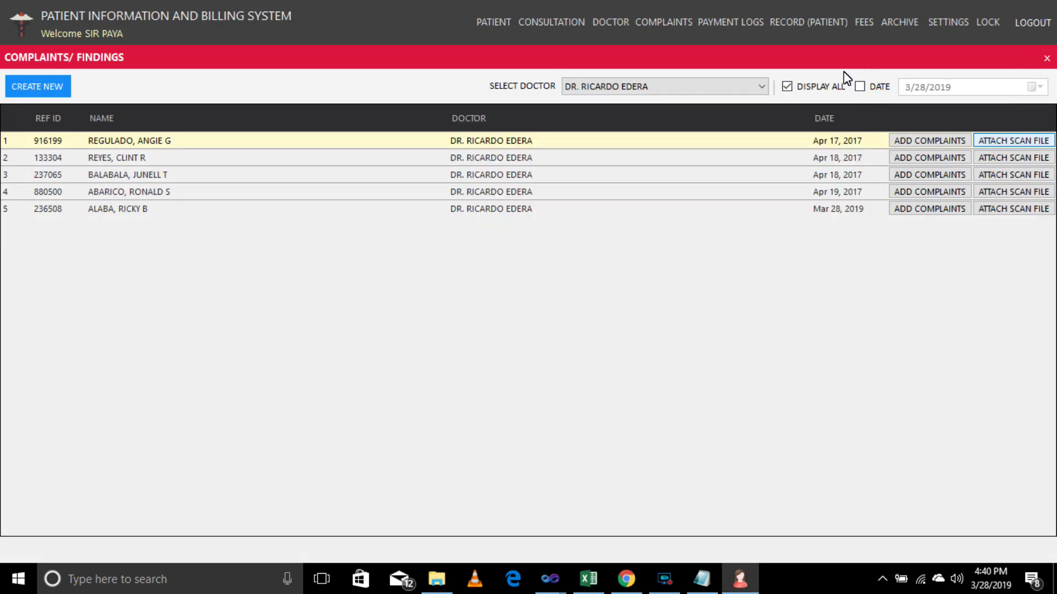
{"action": "left_click", "coordinate": [1047, 58]}
Open the Payment Logs and step through each doctor's payments and totals.
{"action": "left_click", "coordinate": [740, 28]}
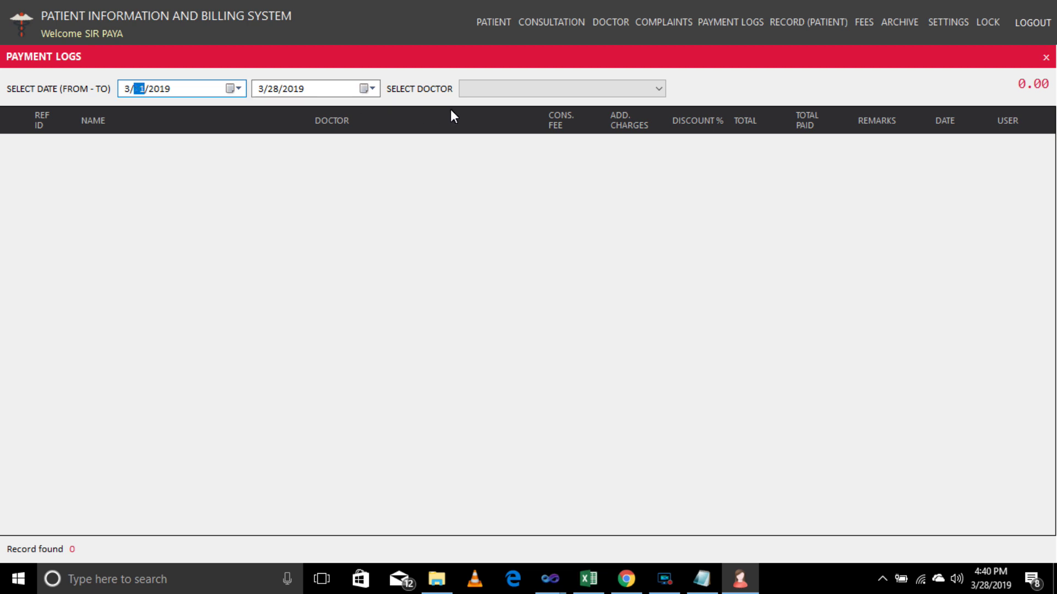
{"action": "left_click", "coordinate": [645, 90]}
{"action": "left_click", "coordinate": [638, 107]}
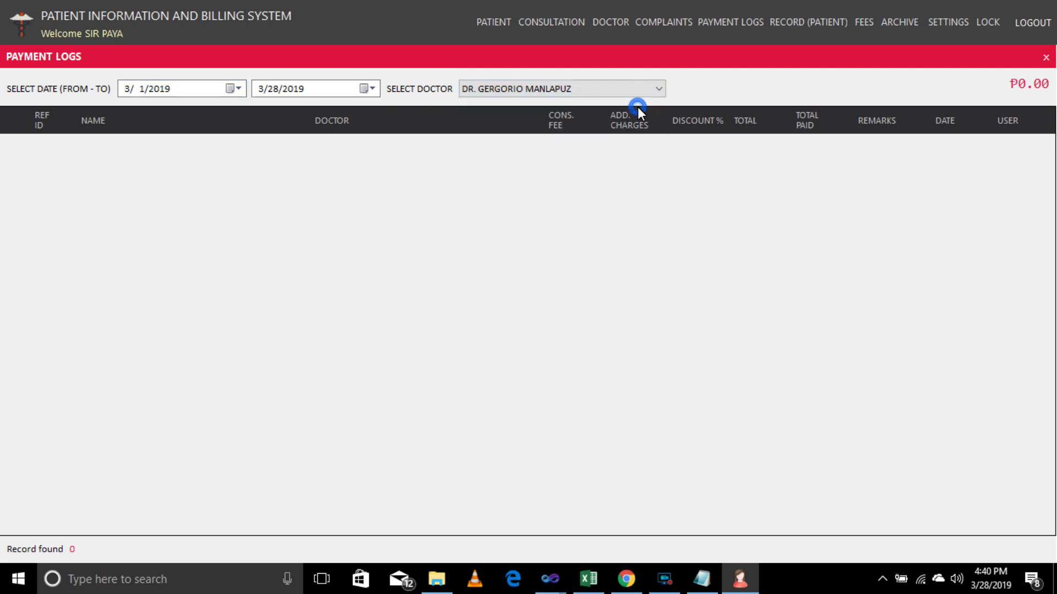
{"action": "key", "text": "Down"}
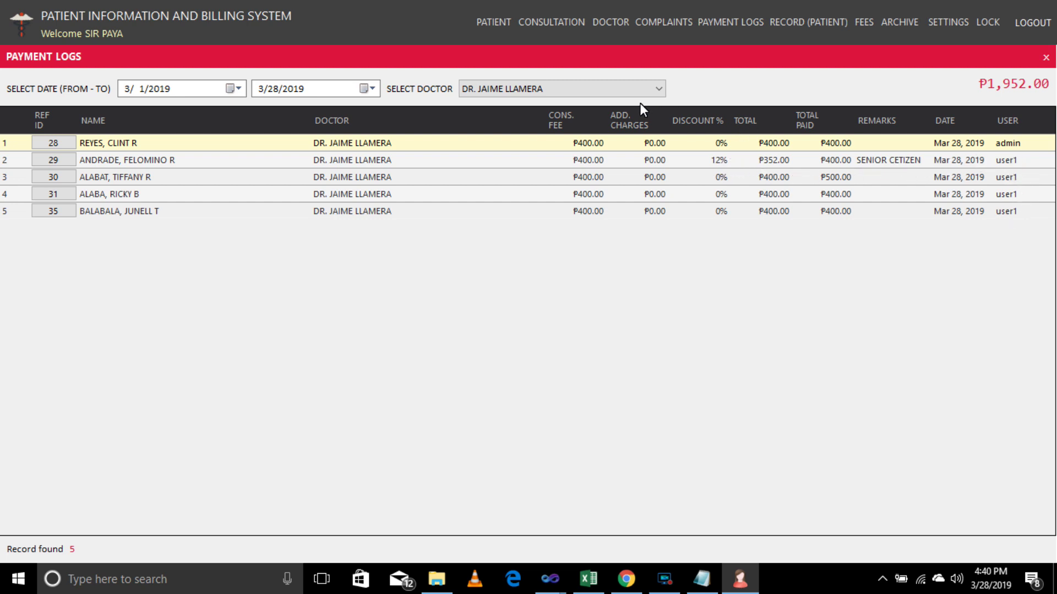
{"action": "key", "text": "Down"}
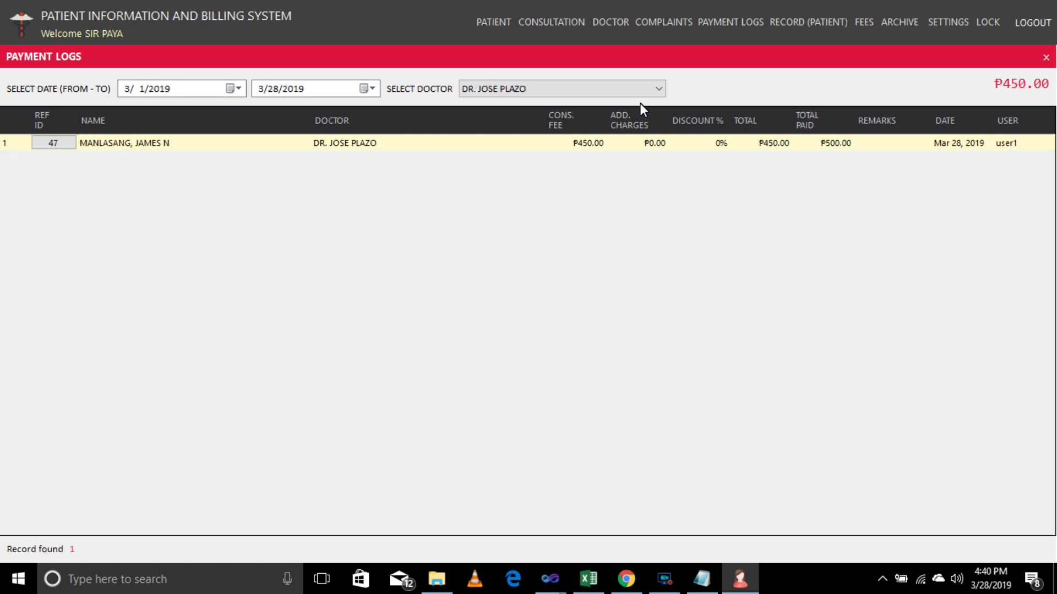
{"action": "key", "text": "Down"}
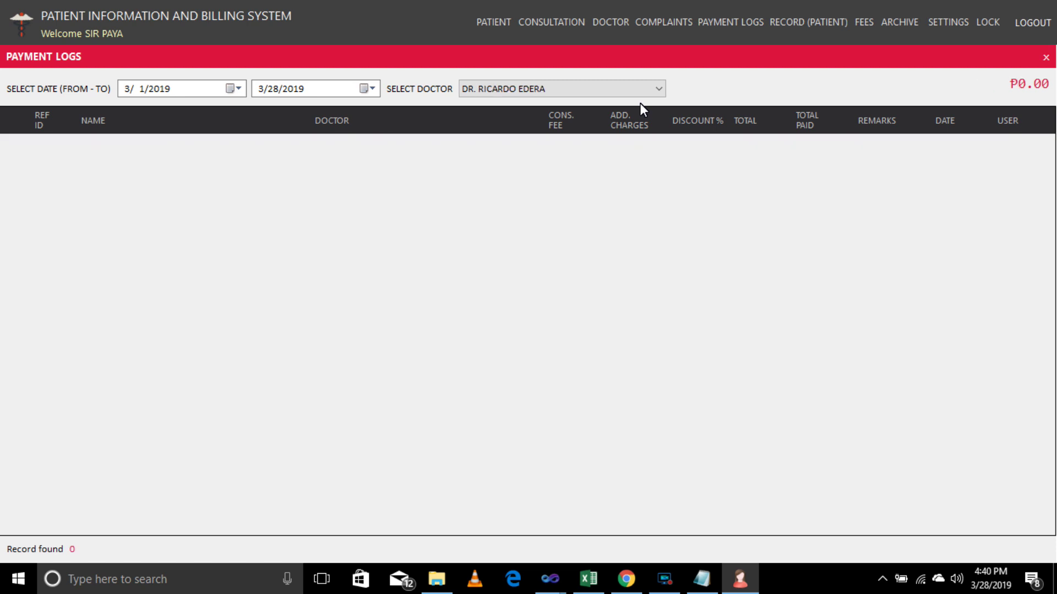
{"action": "key", "text": "Up"}
{"action": "key", "text": "Up"}
{"action": "key", "text": "Up"}
{"action": "key", "text": "Down"}
{"action": "key", "text": "Down"}
{"action": "key", "text": "Up"}
{"action": "key", "text": "Down"}
{"action": "key", "text": "Down"}
Move the payment log start to 2016 and review the first doctor's payment rows and remarks.
{"action": "left_click", "coordinate": [165, 89]}
{"action": "key", "text": "Down"}
{"action": "key", "text": "Down"}
{"action": "key", "text": "Down"}
{"action": "left_click", "coordinate": [633, 94]}
{"action": "left_click", "coordinate": [629, 103]}
{"action": "key", "text": "Down"}
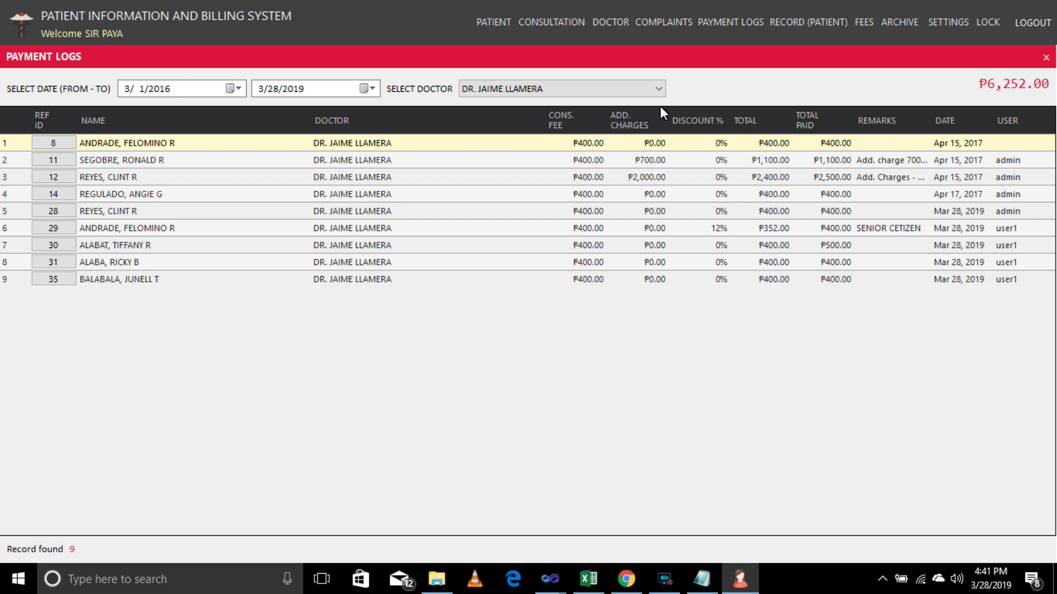
{"action": "left_click", "coordinate": [908, 161]}
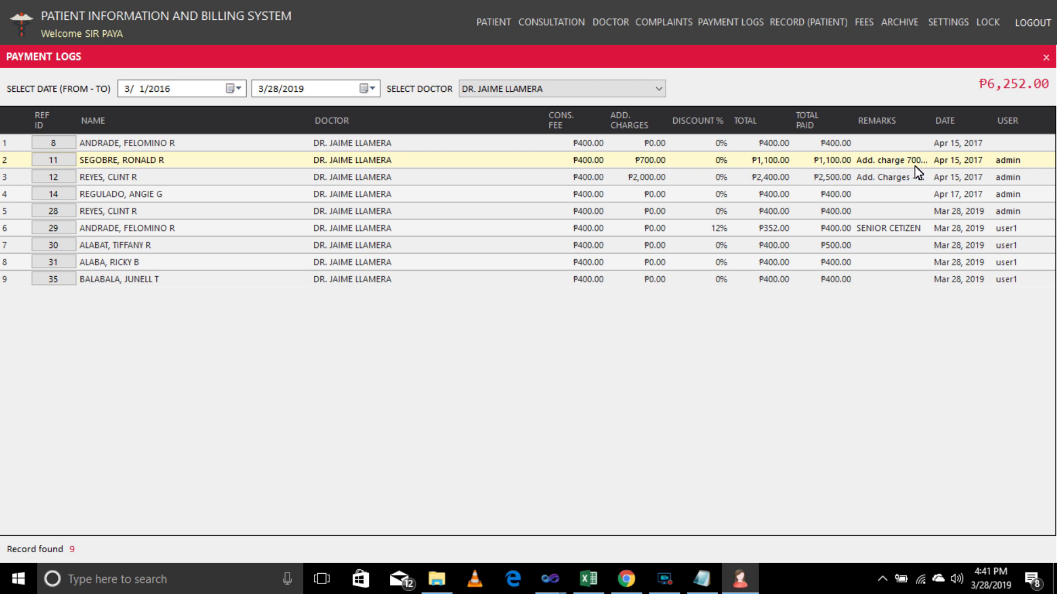
{"action": "left_click", "coordinate": [893, 177]}
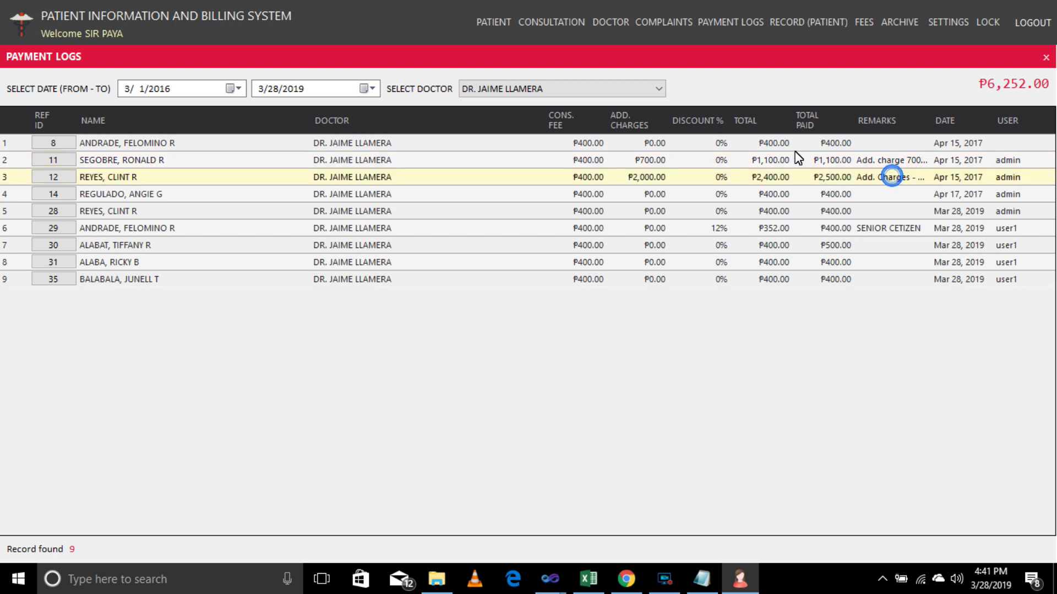
Filter the payment logs by the third, fourth, then second listed doctor.
{"action": "left_click", "coordinate": [638, 91]}
{"action": "left_click", "coordinate": [599, 128]}
{"action": "left_click", "coordinate": [624, 91]}
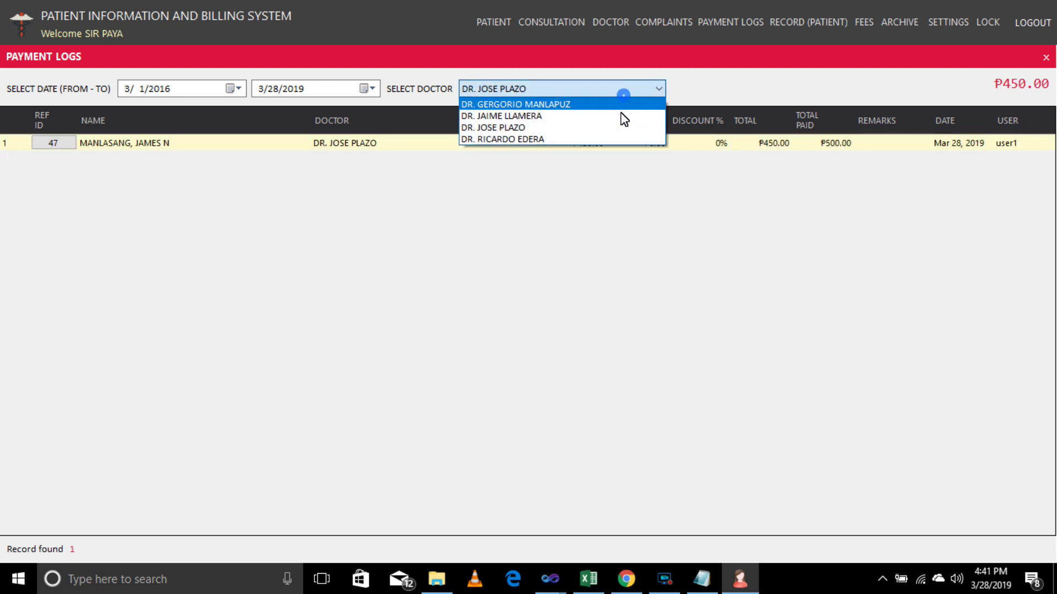
{"action": "left_click", "coordinate": [615, 139]}
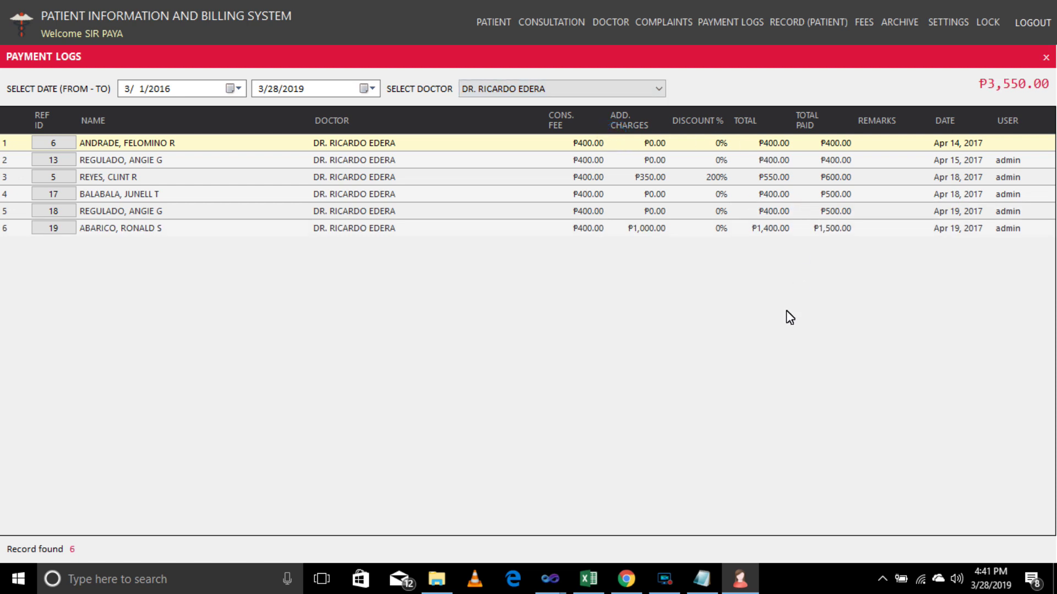
{"action": "left_click", "coordinate": [506, 91]}
{"action": "left_click", "coordinate": [524, 111]}
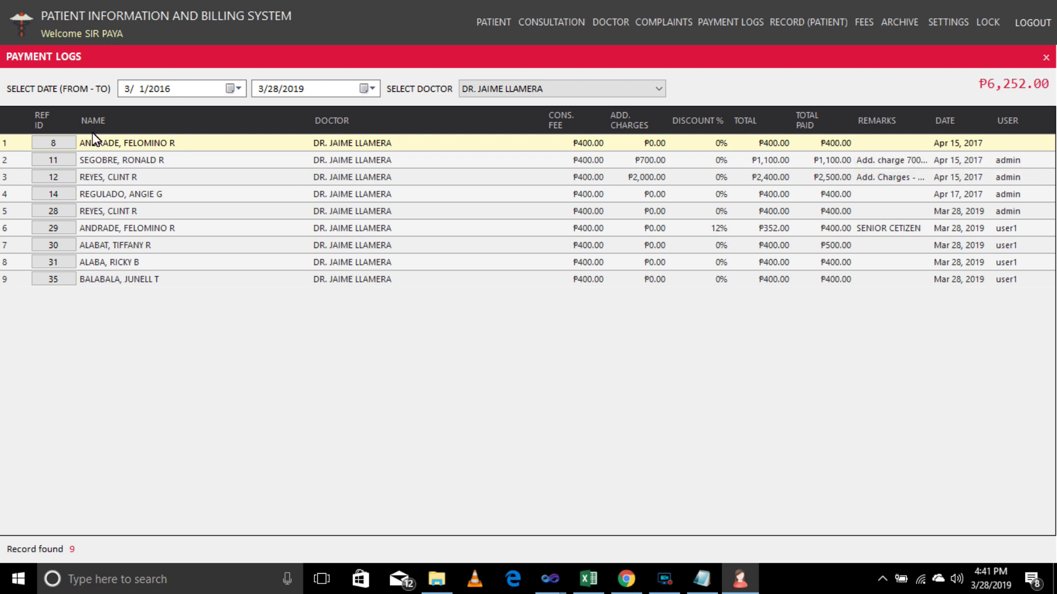
View payment details for Ref IDs 11, 12 and 29, then close Payment Logs.
{"action": "left_click", "coordinate": [54, 160]}
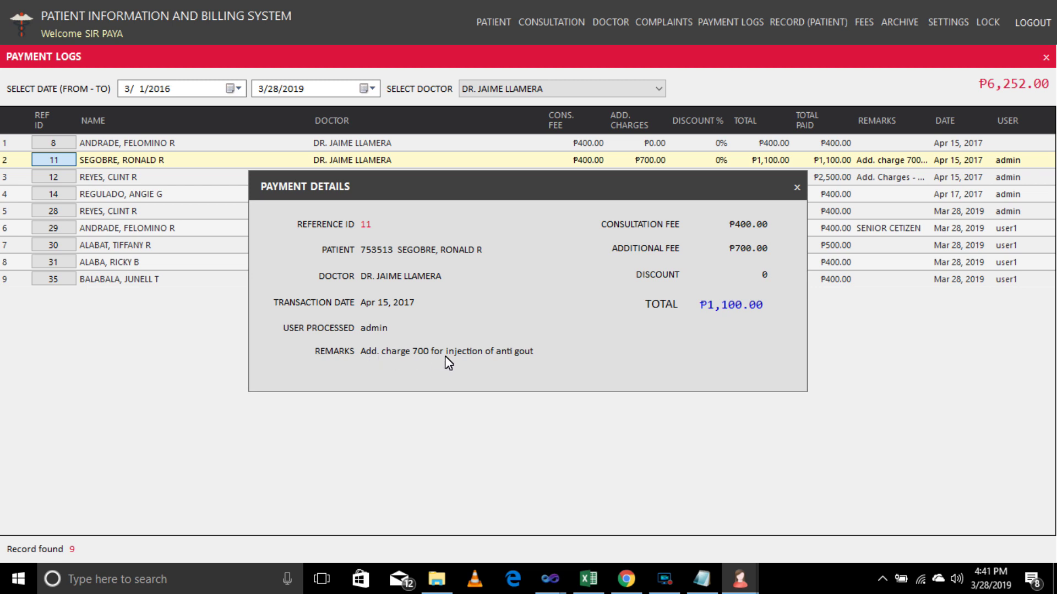
{"action": "left_click", "coordinate": [797, 188]}
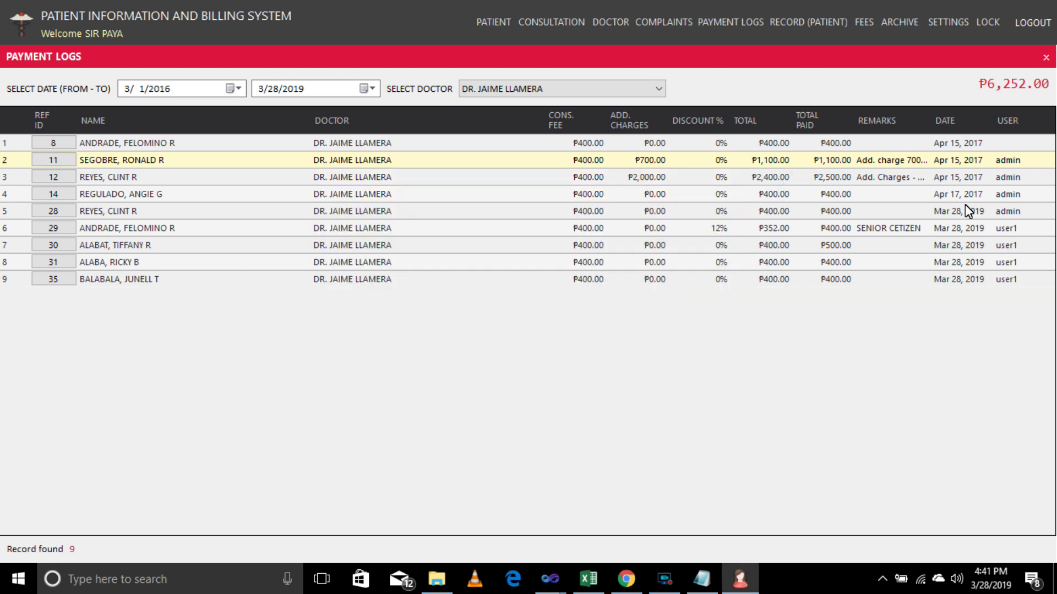
{"action": "left_click", "coordinate": [49, 177]}
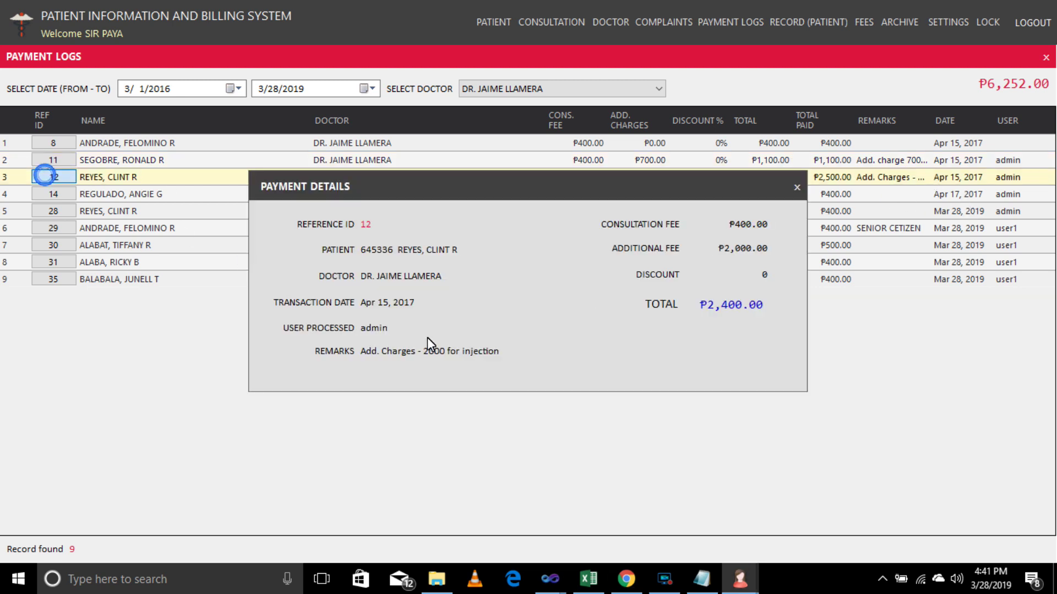
{"action": "left_click", "coordinate": [796, 188]}
{"action": "left_click", "coordinate": [53, 227]}
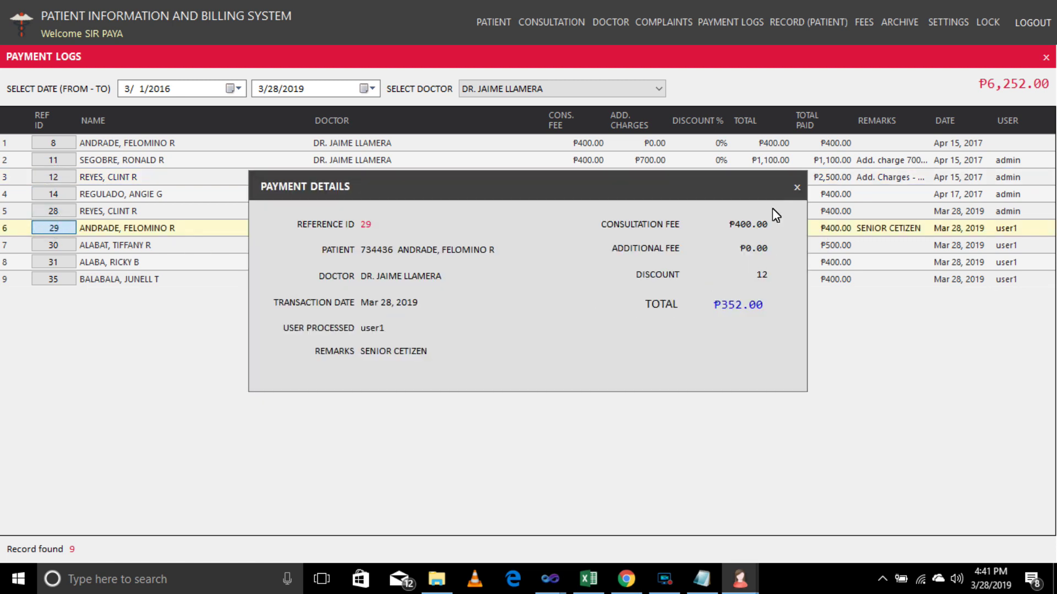
{"action": "left_click", "coordinate": [796, 189]}
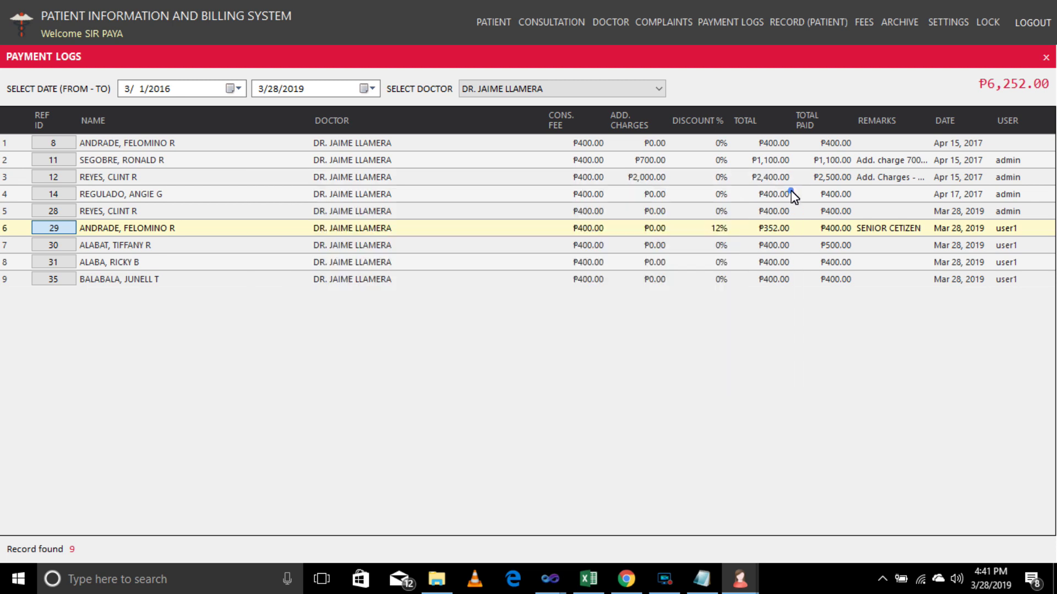
{"action": "left_click", "coordinate": [1045, 57]}
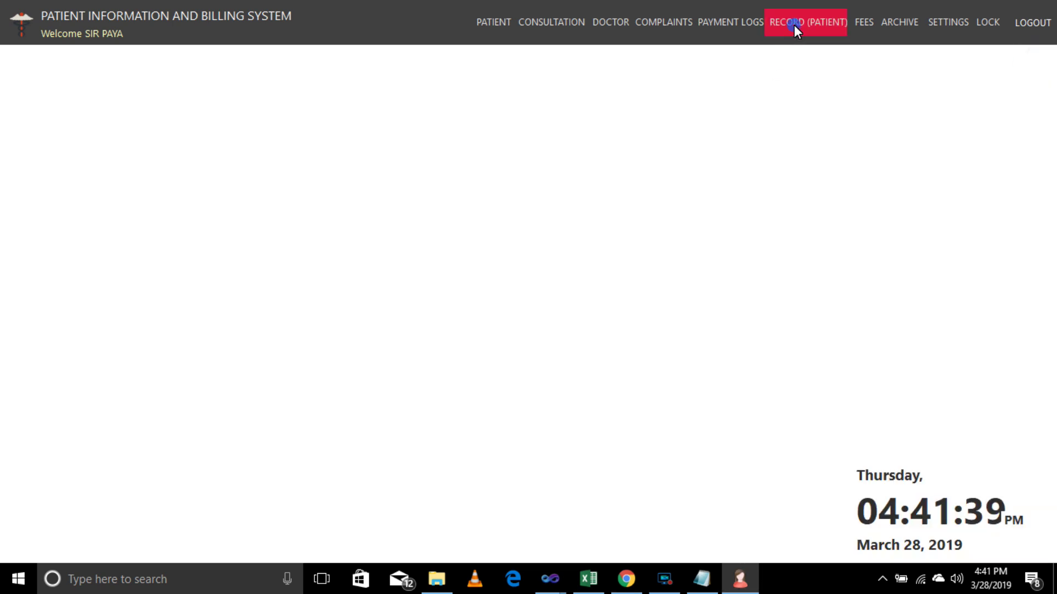
{"action": "left_click", "coordinate": [793, 25]}
Search 'RE' and preview the patient's CERTIFICATION and X-RAY attachments.
{"action": "left_click", "coordinate": [176, 87]}
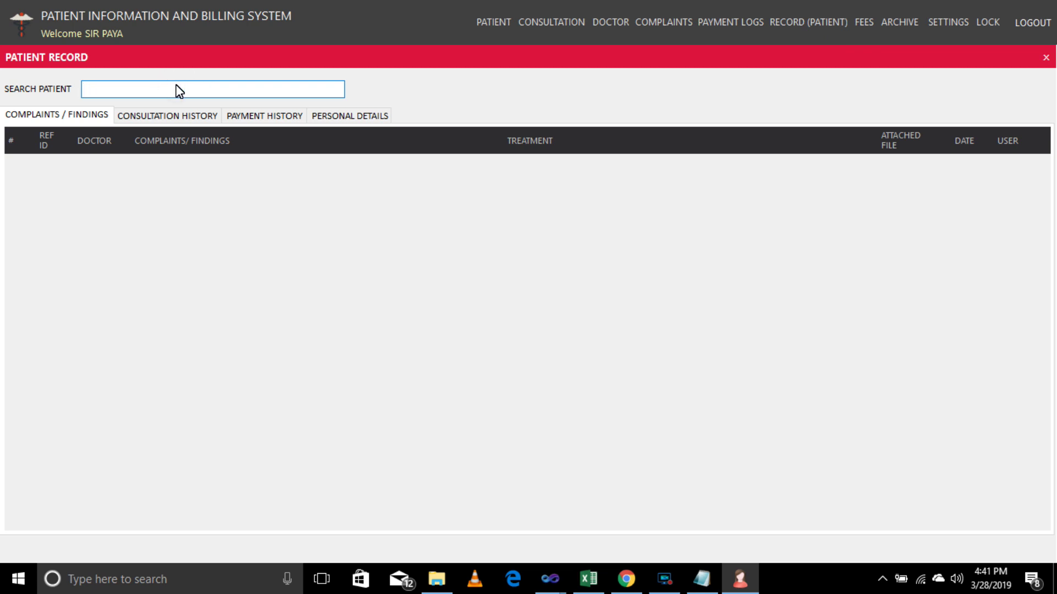
{"action": "type", "text": "RE"}
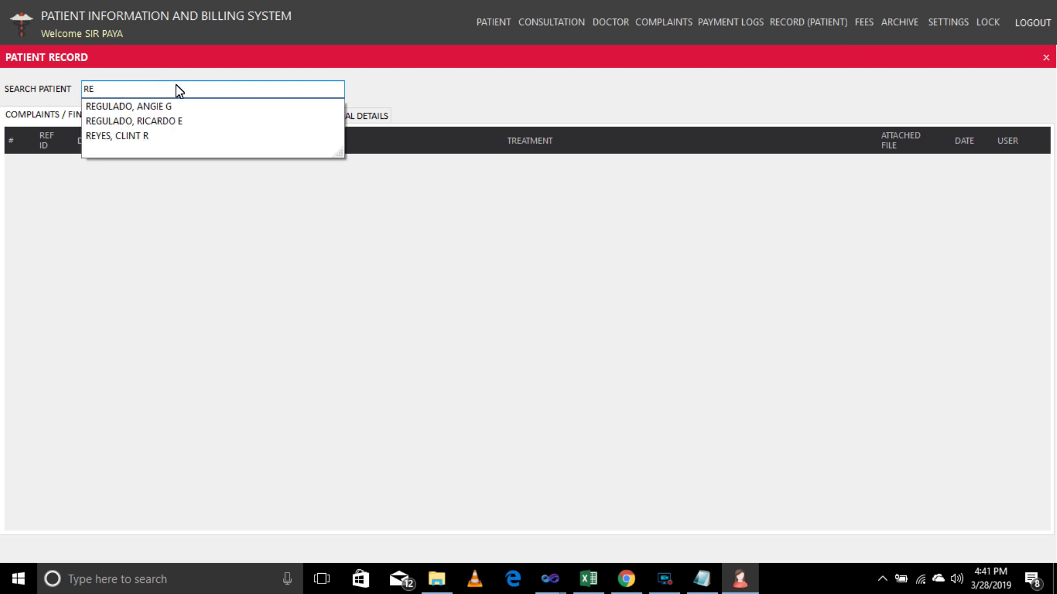
{"action": "key", "text": "Down"}
{"action": "key", "text": "Down"}
{"action": "key", "text": "Down"}
{"action": "key", "text": "Return"}
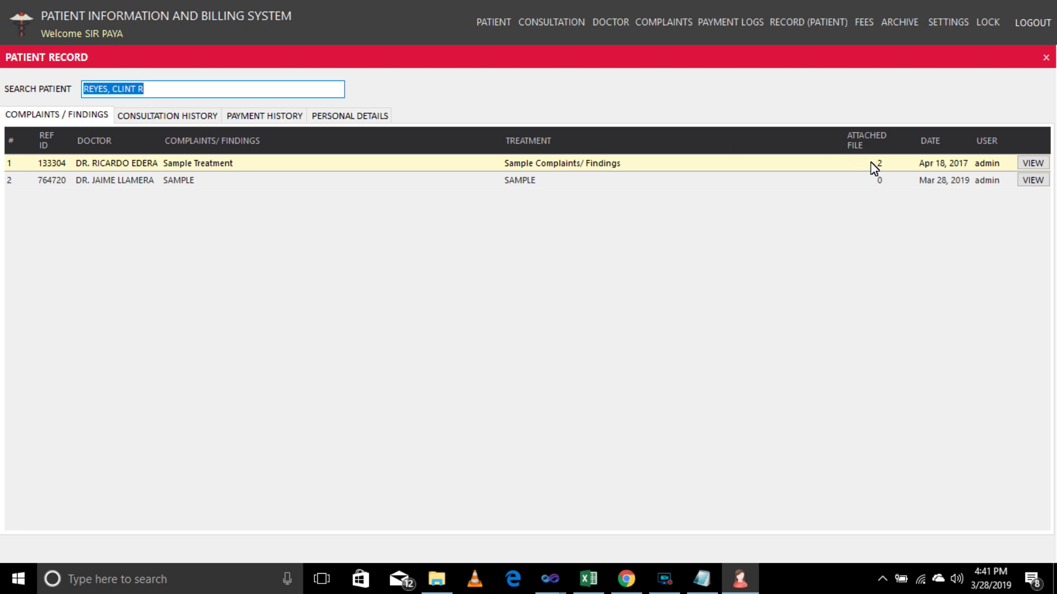
{"action": "left_click", "coordinate": [1032, 163]}
{"action": "left_click", "coordinate": [801, 160]}
{"action": "left_click", "coordinate": [1043, 6]}
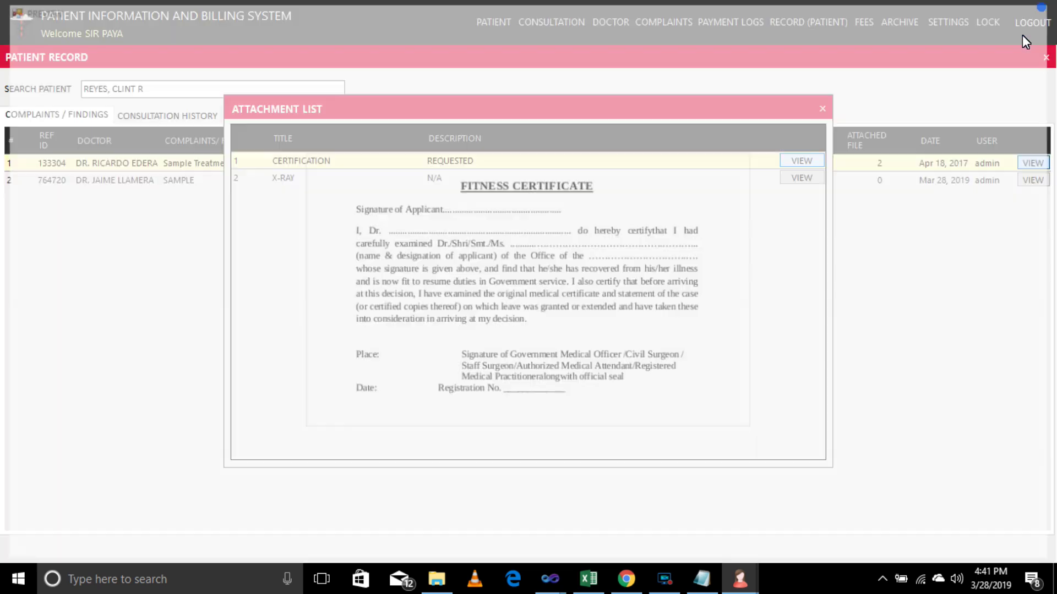
{"action": "left_click", "coordinate": [817, 178]}
{"action": "left_click", "coordinate": [1034, 7]}
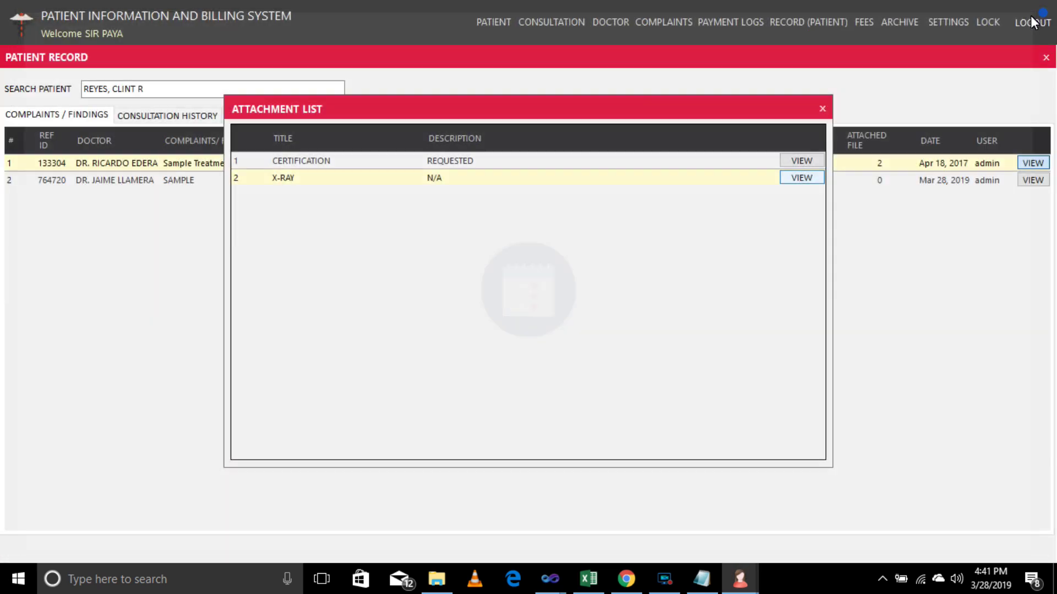
{"action": "left_click", "coordinate": [822, 109]}
Search 'A' and preview the first matching patient's fitness certificate.
{"action": "left_click", "coordinate": [184, 88]}
{"action": "type", "text": "A"}
{"action": "key", "text": "Down"}
{"action": "key", "text": "Return"}
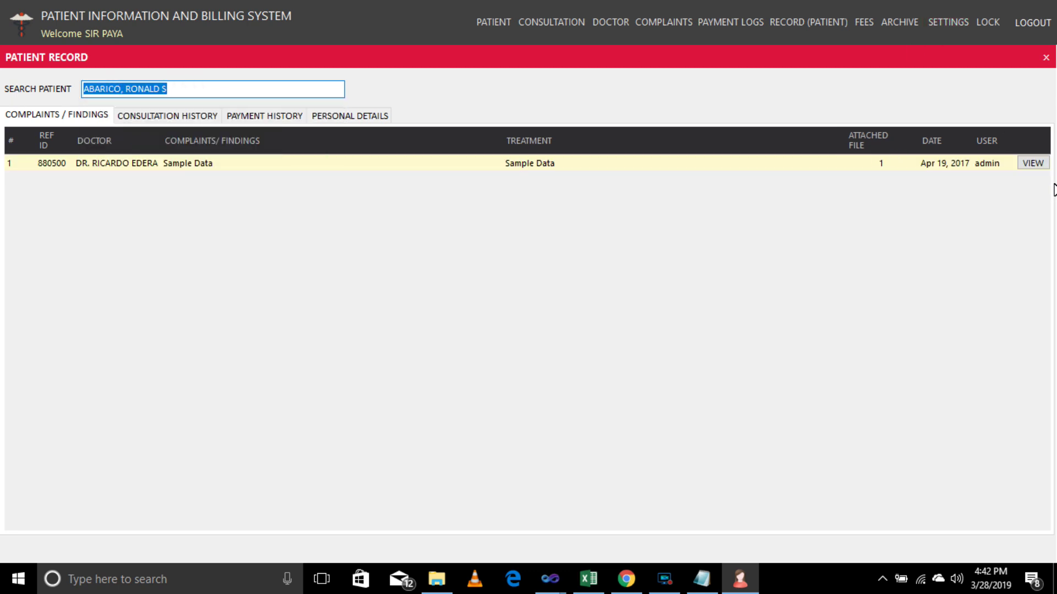
{"action": "left_click", "coordinate": [1033, 163]}
{"action": "left_click", "coordinate": [802, 158]}
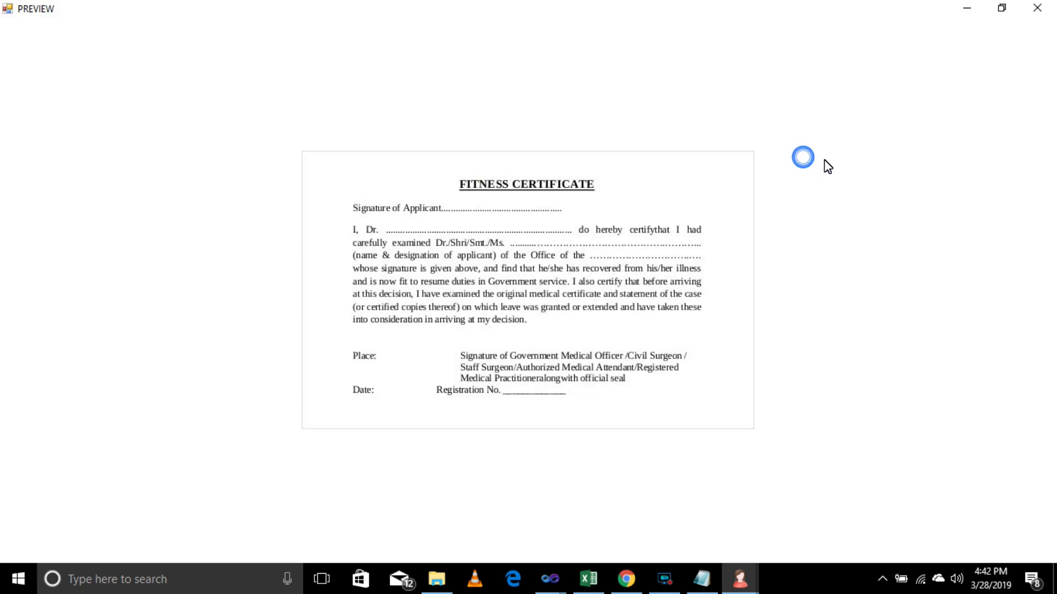
{"action": "left_click", "coordinate": [1037, 8]}
{"action": "left_click", "coordinate": [819, 106]}
Load the second 'A' patient and preview their LABORATORY RESULT attachment.
{"action": "left_click", "coordinate": [176, 91]}
{"action": "type", "text": "A"}
{"action": "left_click", "coordinate": [115, 119]}
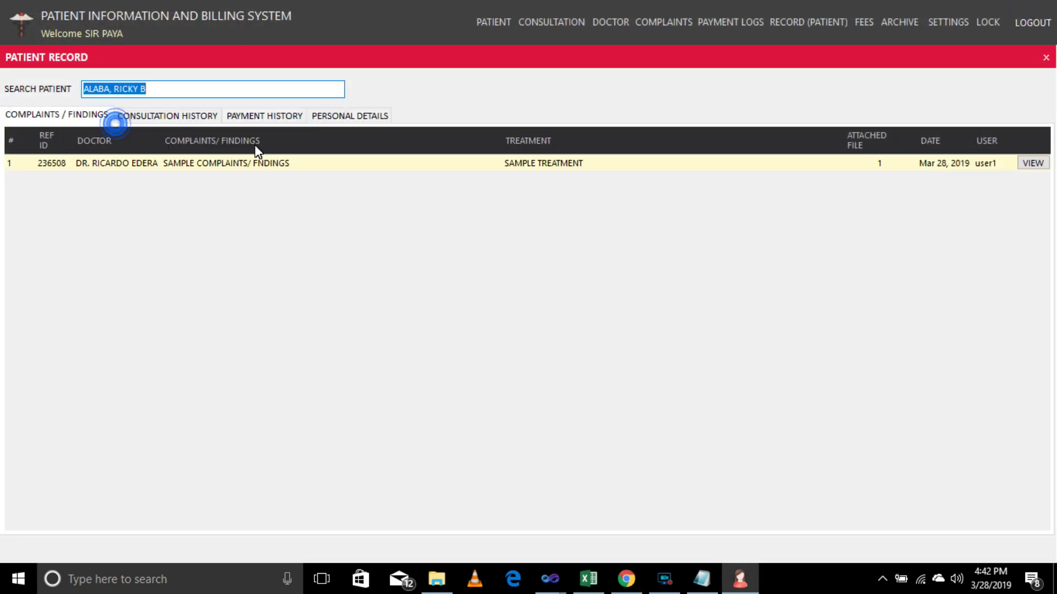
{"action": "left_click", "coordinate": [1033, 163]}
{"action": "left_click", "coordinate": [796, 161]}
{"action": "left_click", "coordinate": [1037, 11]}
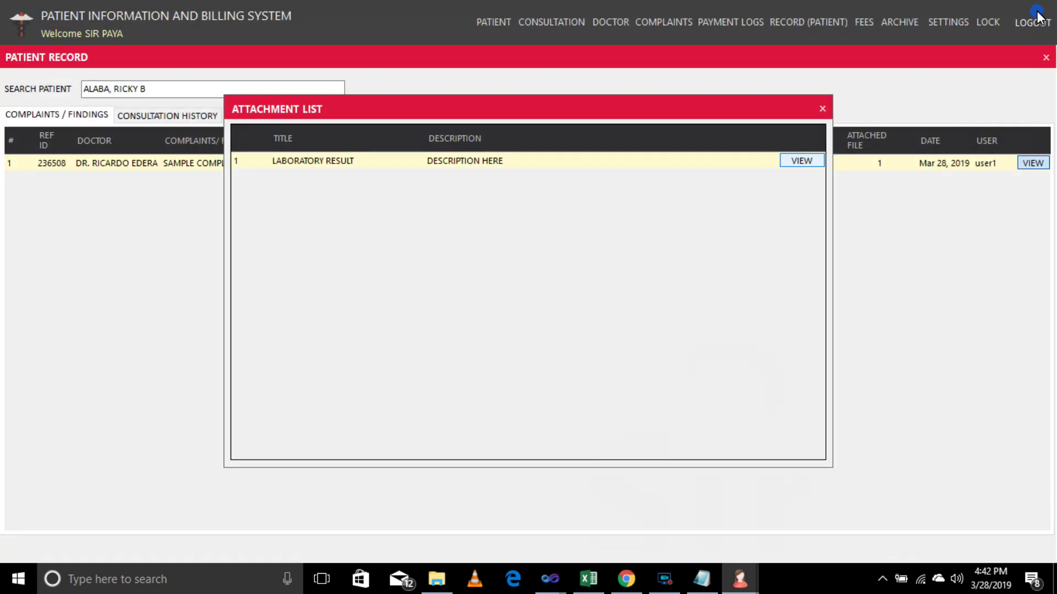
{"action": "left_click", "coordinate": [822, 109]}
{"action": "left_click", "coordinate": [180, 88]}
Pick the third and fourth 'A' patients, then the first patient starting with 'B'.
{"action": "type", "text": "A"}
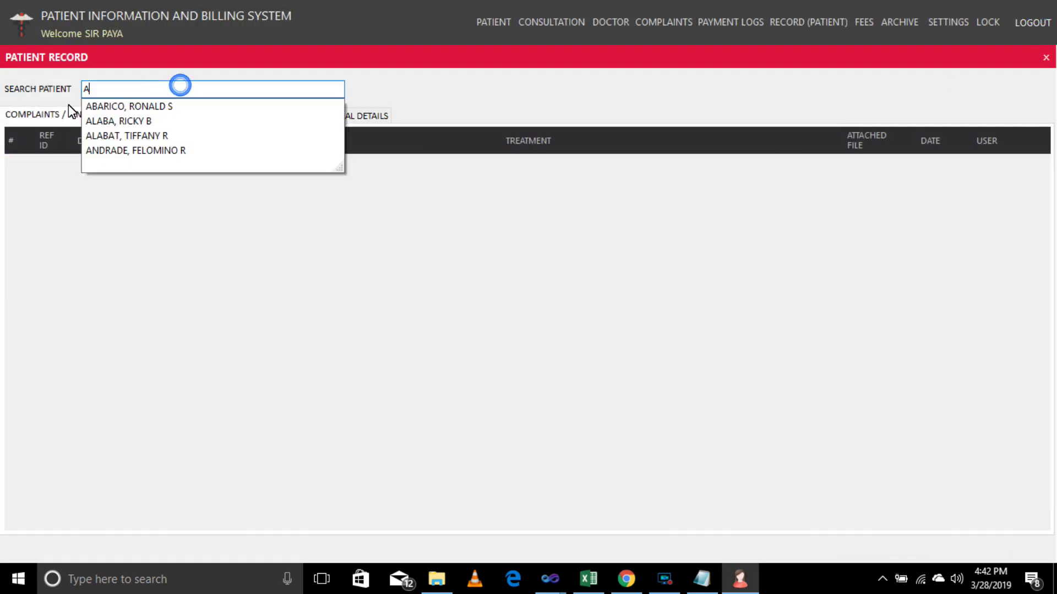
{"action": "left_click", "coordinate": [127, 134]}
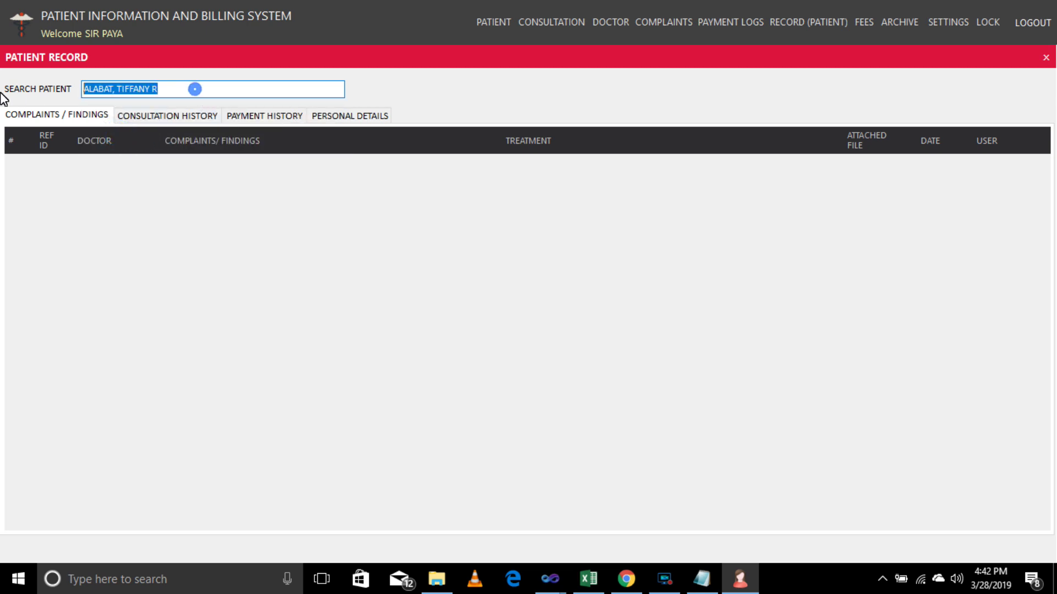
{"action": "type", "text": "A"}
{"action": "left_click", "coordinate": [127, 149]}
{"action": "left_click", "coordinate": [204, 92]}
{"action": "double_click", "coordinate": [205, 92]}
{"action": "type", "text": "B"}
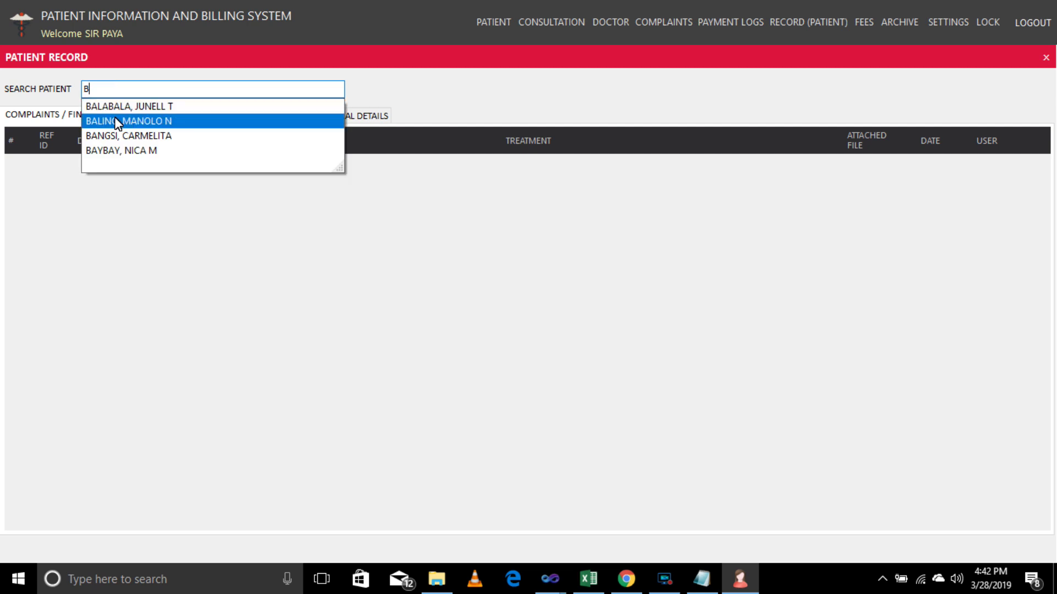
{"action": "left_click", "coordinate": [125, 108]}
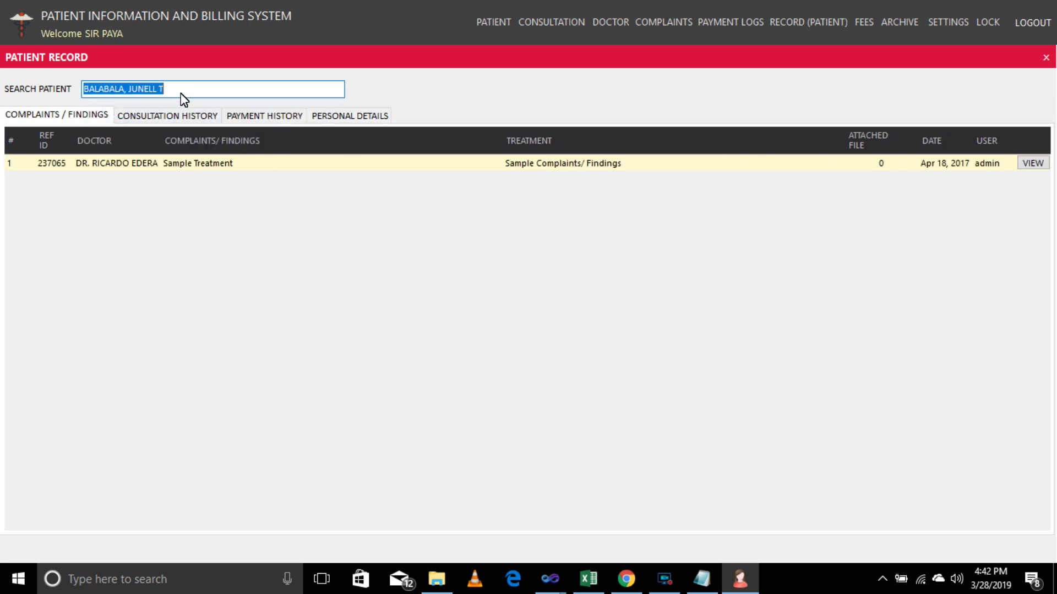
Browse two more 'B' patients and one 'R' patient from the name suggestions.
{"action": "type", "text": "B"}
{"action": "left_click", "coordinate": [147, 118]}
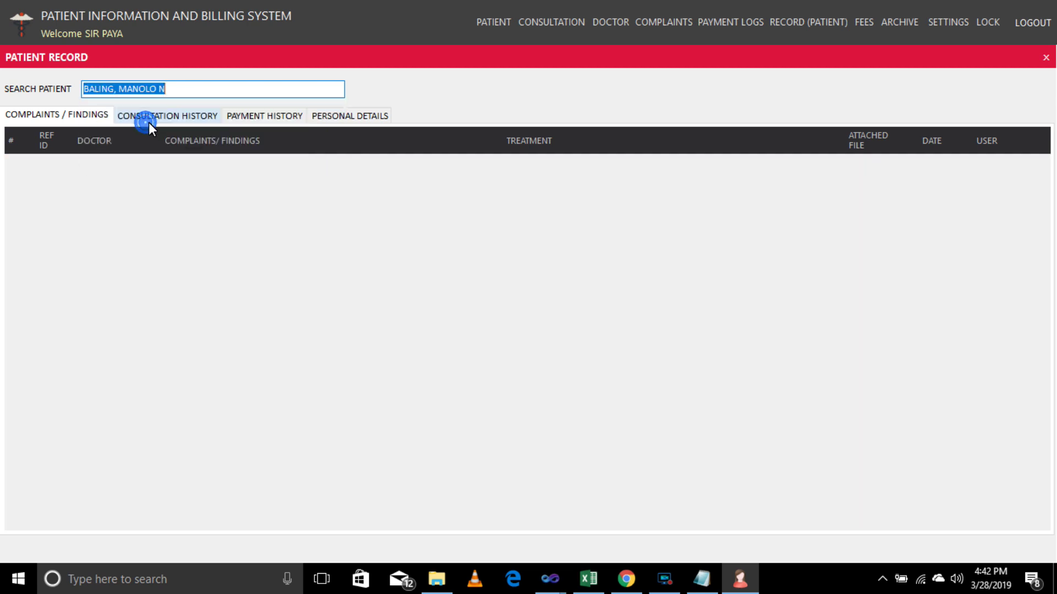
{"action": "left_click_drag", "start_coordinate": [181, 93], "coordinate": [40, 94]}
{"action": "type", "text": "B"}
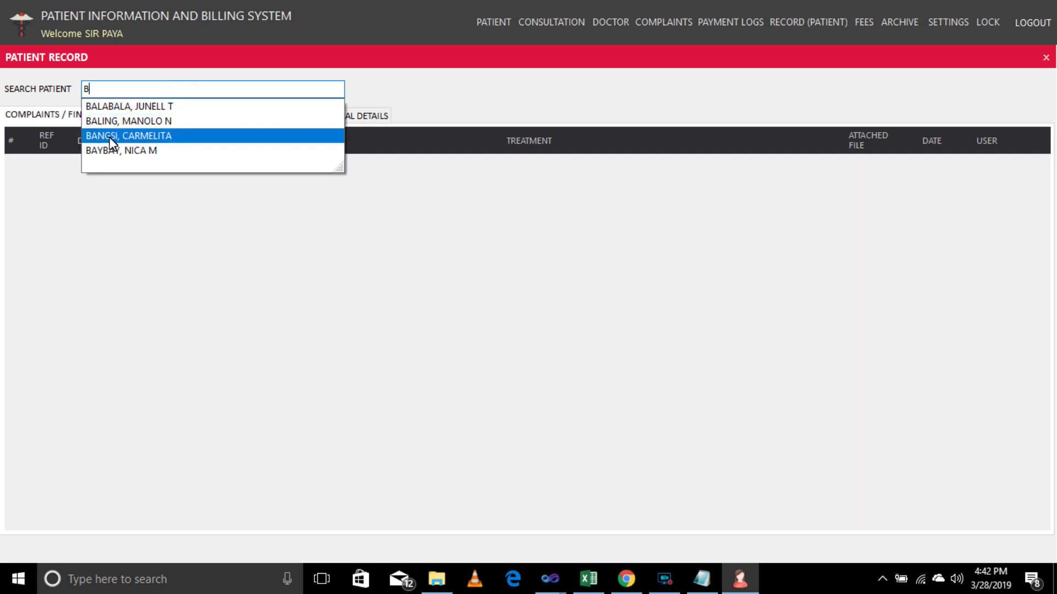
{"action": "left_click", "coordinate": [116, 140]}
{"action": "left_click_drag", "start_coordinate": [182, 91], "coordinate": [49, 100]}
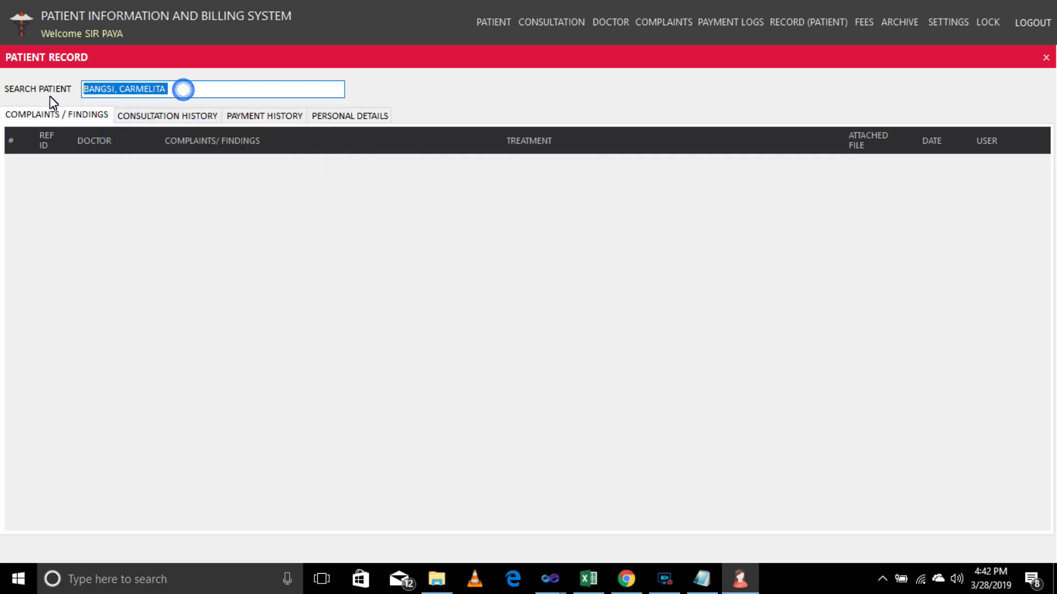
{"action": "type", "text": "R"}
{"action": "left_click", "coordinate": [109, 147]}
Search 'R' again and load the patient whose complaints record has attachments.
{"action": "left_click_drag", "start_coordinate": [173, 91], "coordinate": [5, 100]}
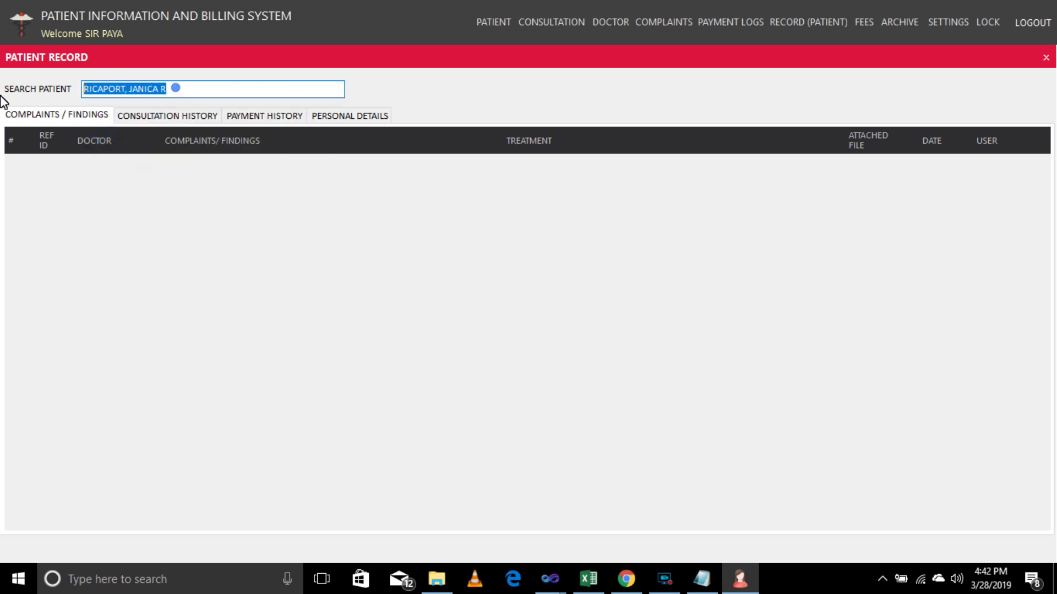
{"action": "type", "text": "R"}
{"action": "left_click", "coordinate": [117, 121]}
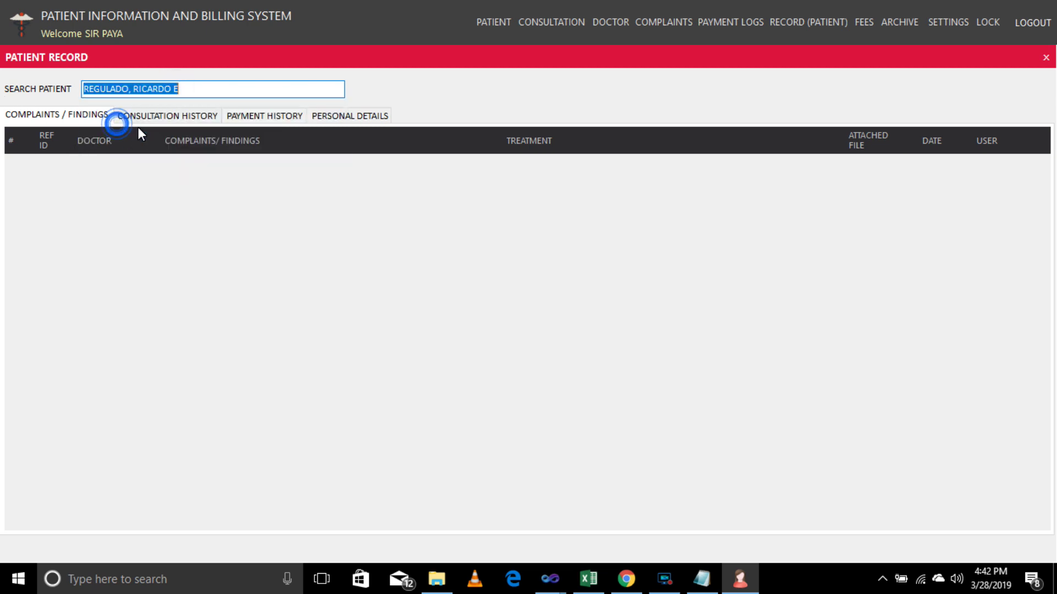
{"action": "type", "text": "R"}
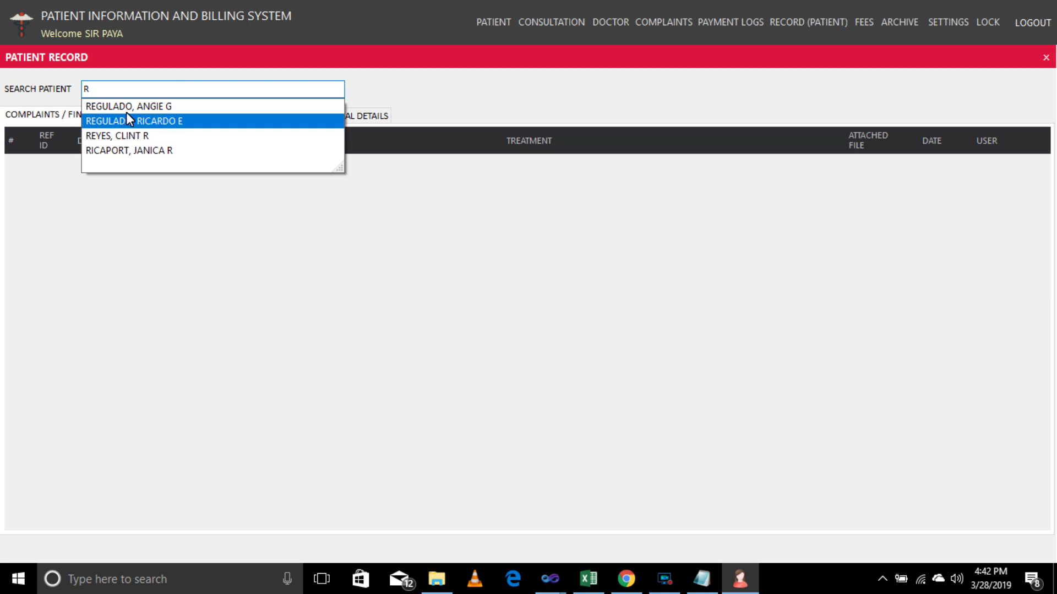
{"action": "left_click", "coordinate": [126, 107]}
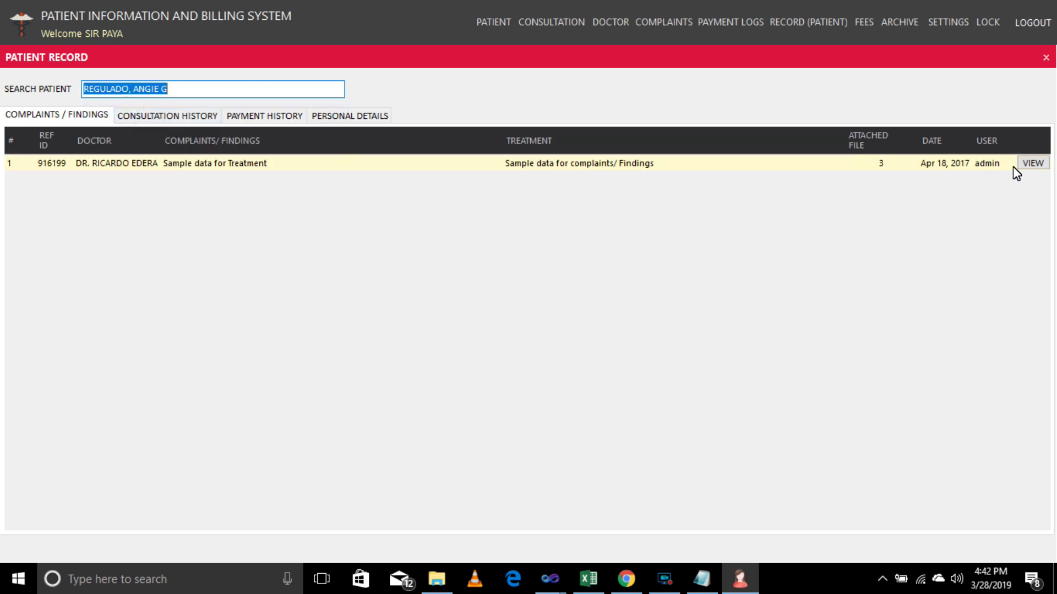
Preview the record's three attachments, then close the attachment list and patient record.
{"action": "left_click", "coordinate": [1033, 163]}
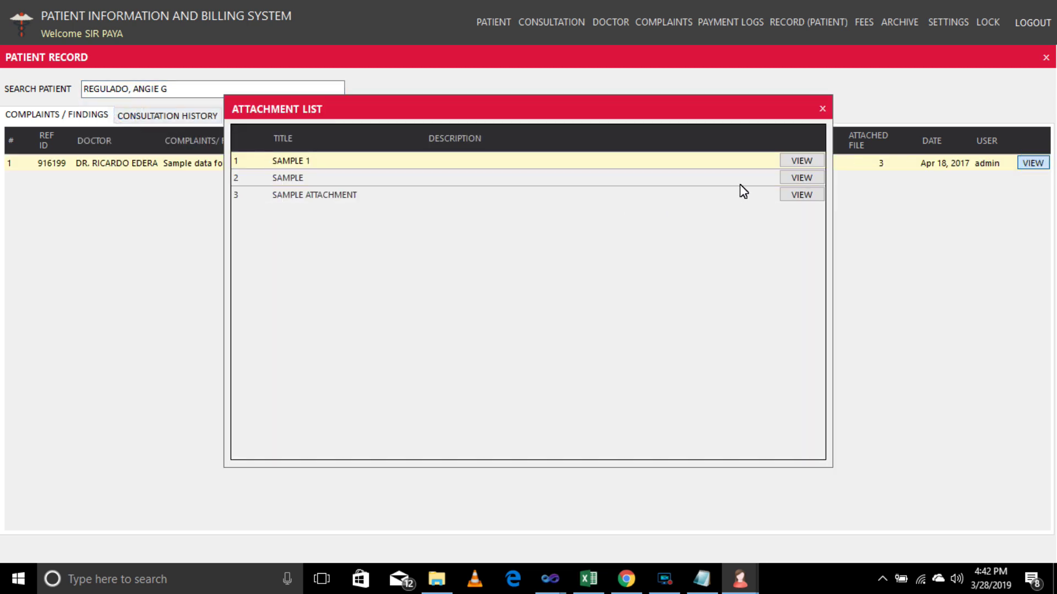
{"action": "left_click", "coordinate": [801, 157]}
{"action": "left_click", "coordinate": [1038, 10]}
{"action": "left_click", "coordinate": [814, 176]}
{"action": "left_click", "coordinate": [1046, 12]}
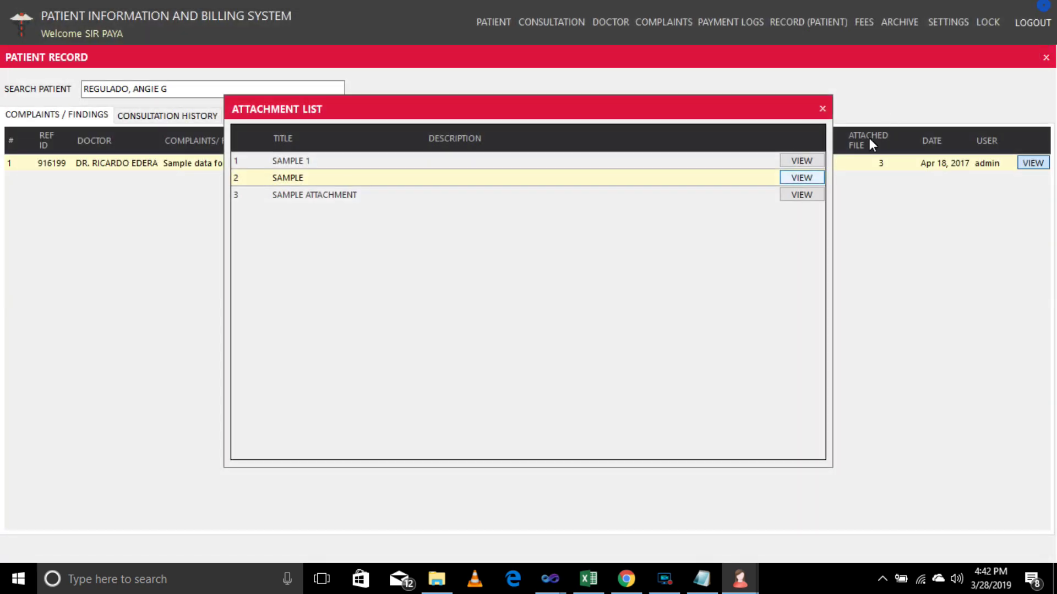
{"action": "left_click", "coordinate": [805, 188]}
{"action": "left_click", "coordinate": [1045, 9]}
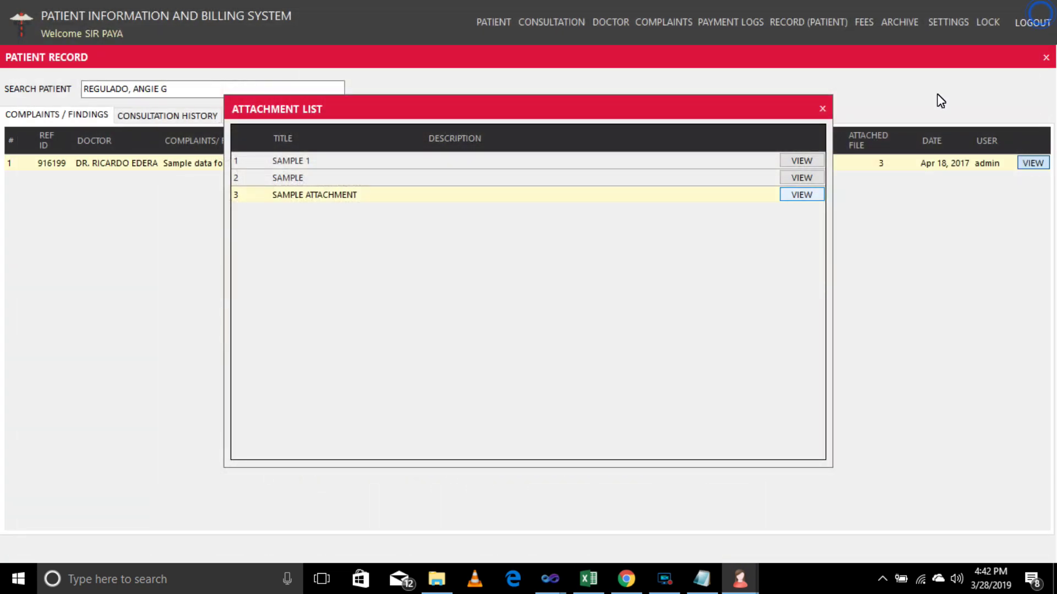
{"action": "left_click", "coordinate": [823, 109]}
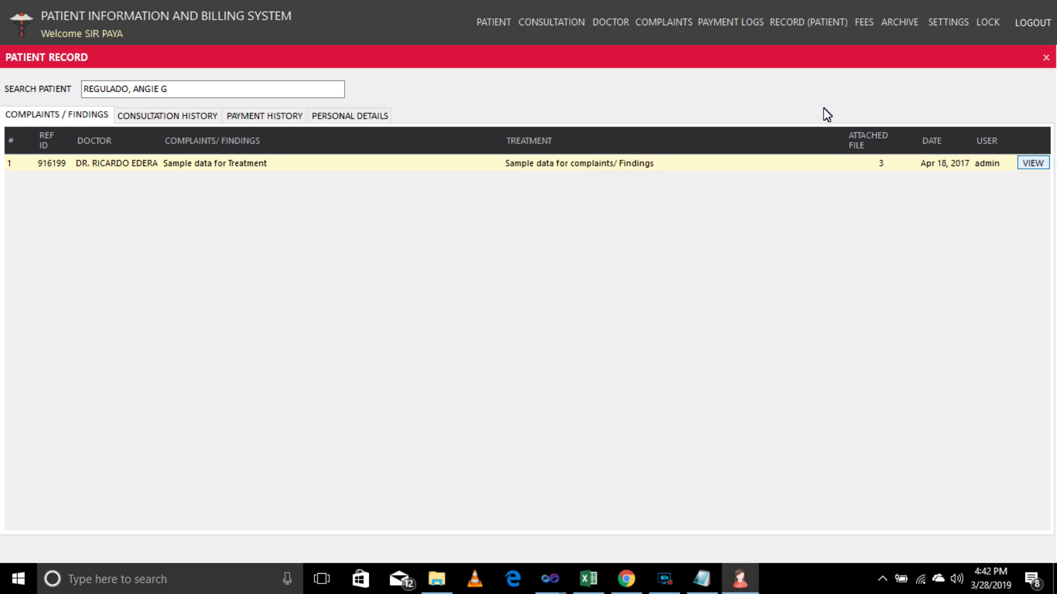
{"action": "left_click", "coordinate": [1046, 59]}
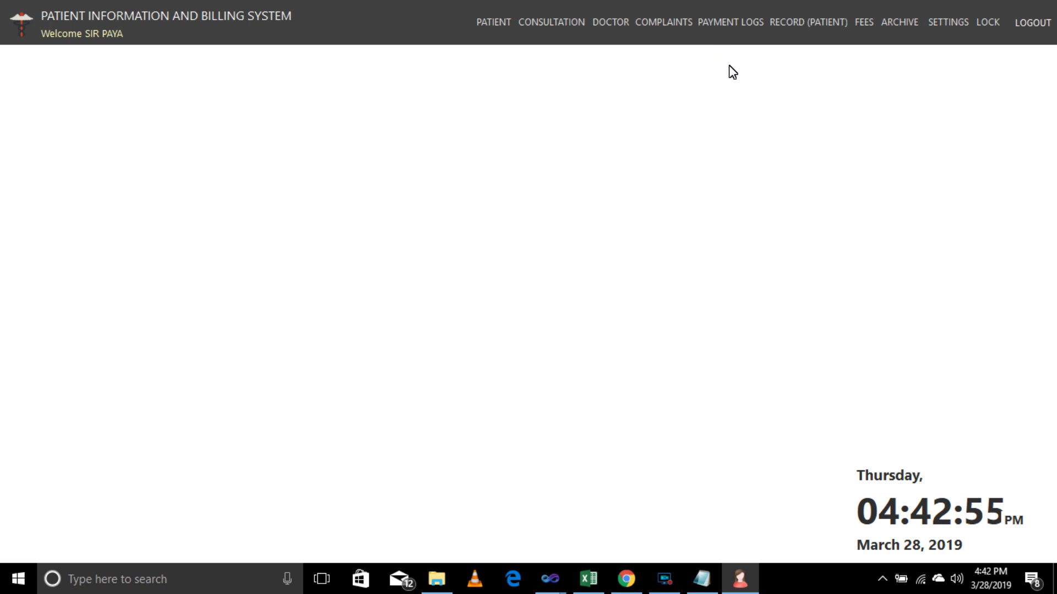
Open the Archive and show visit records for the first and second doctors.
{"action": "left_click", "coordinate": [893, 26]}
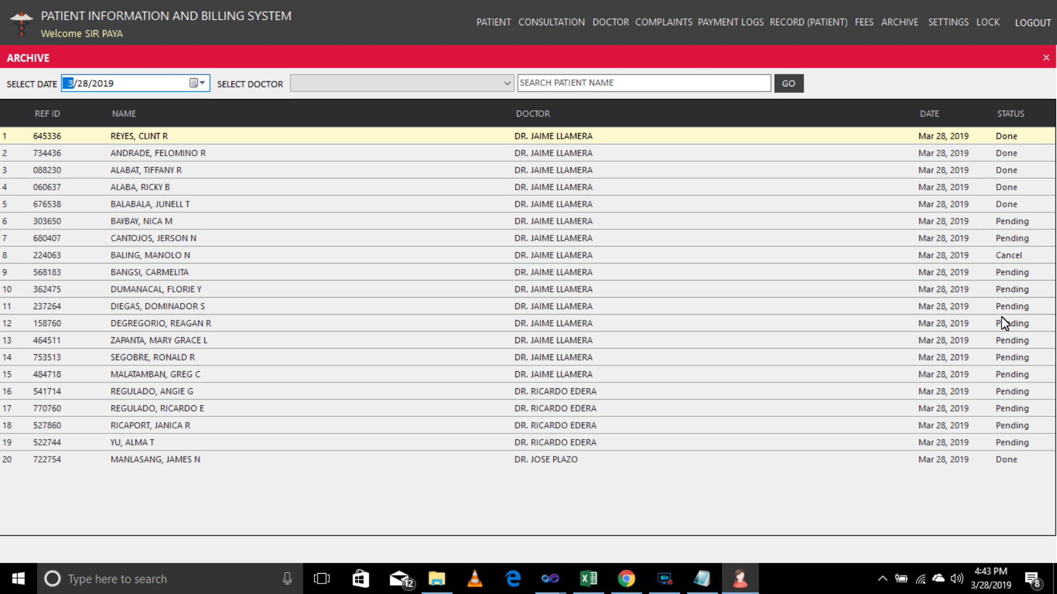
{"action": "left_click", "coordinate": [428, 88]}
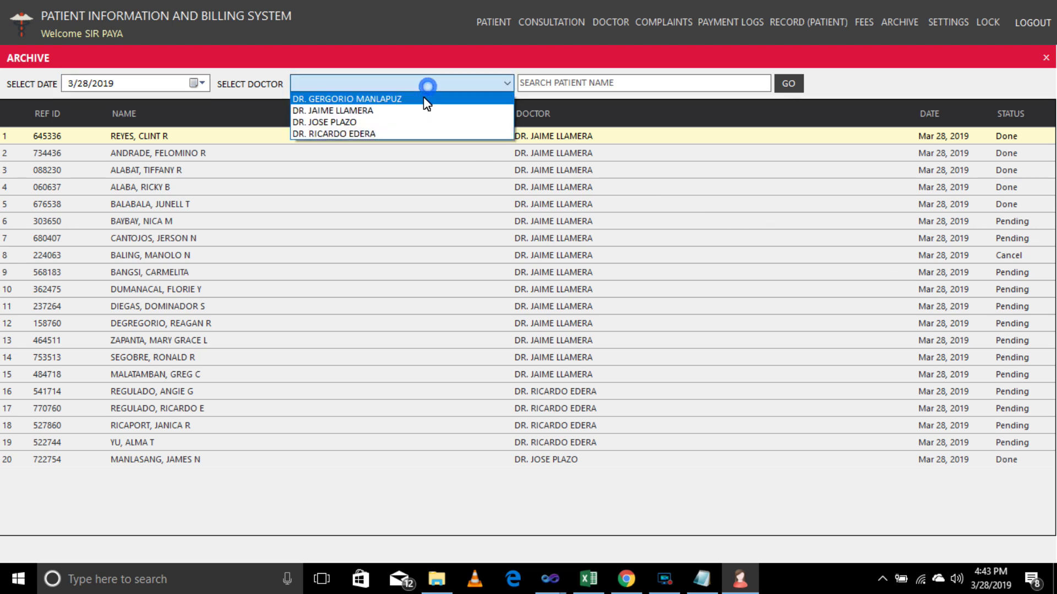
{"action": "left_click", "coordinate": [424, 97]}
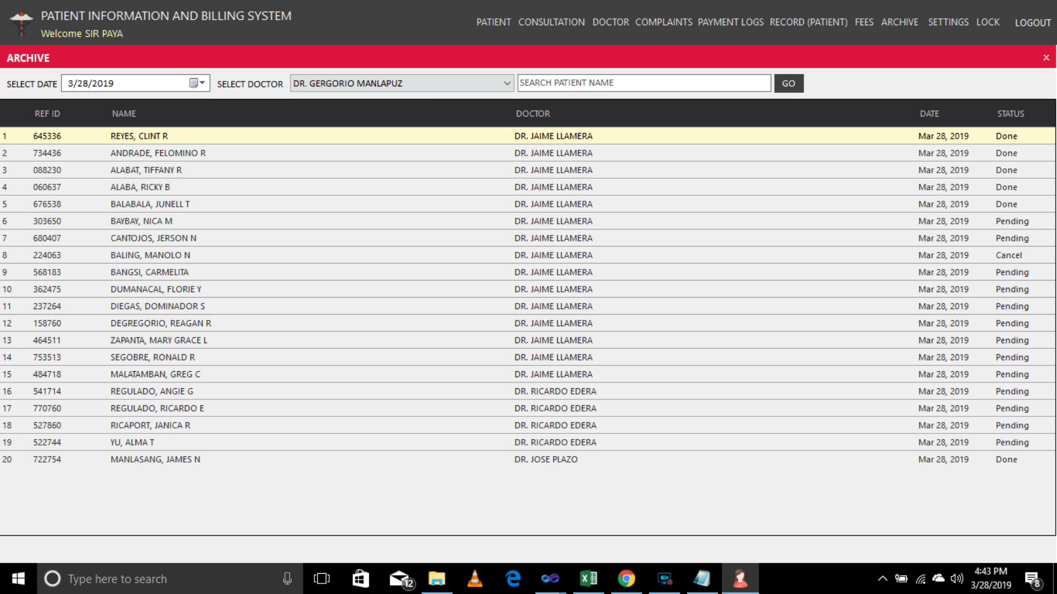
{"action": "left_click", "coordinate": [789, 83]}
{"action": "left_click", "coordinate": [496, 83]}
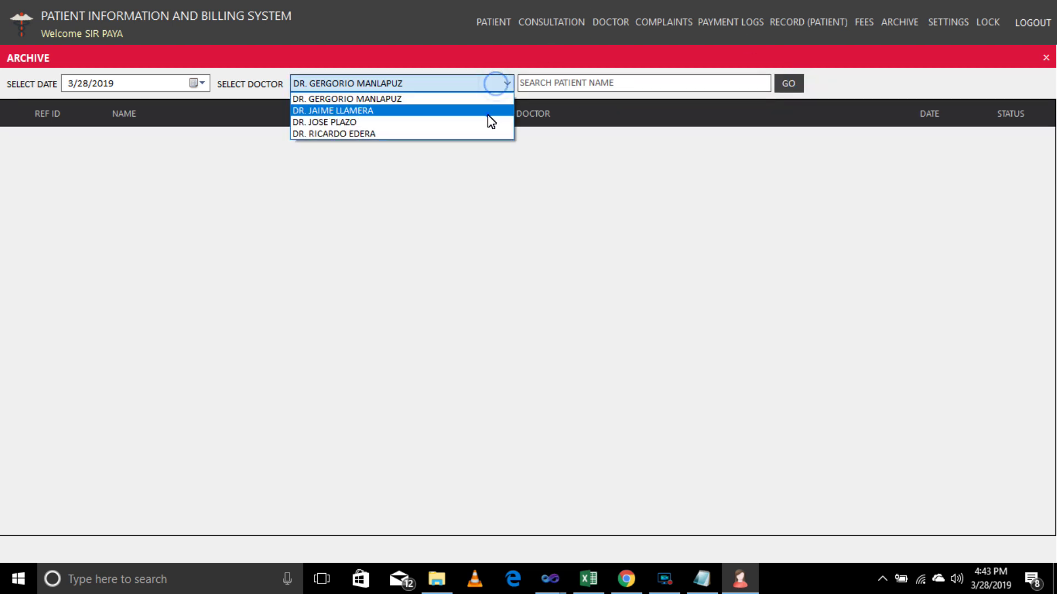
{"action": "left_click", "coordinate": [490, 109]}
{"action": "left_click", "coordinate": [796, 83]}
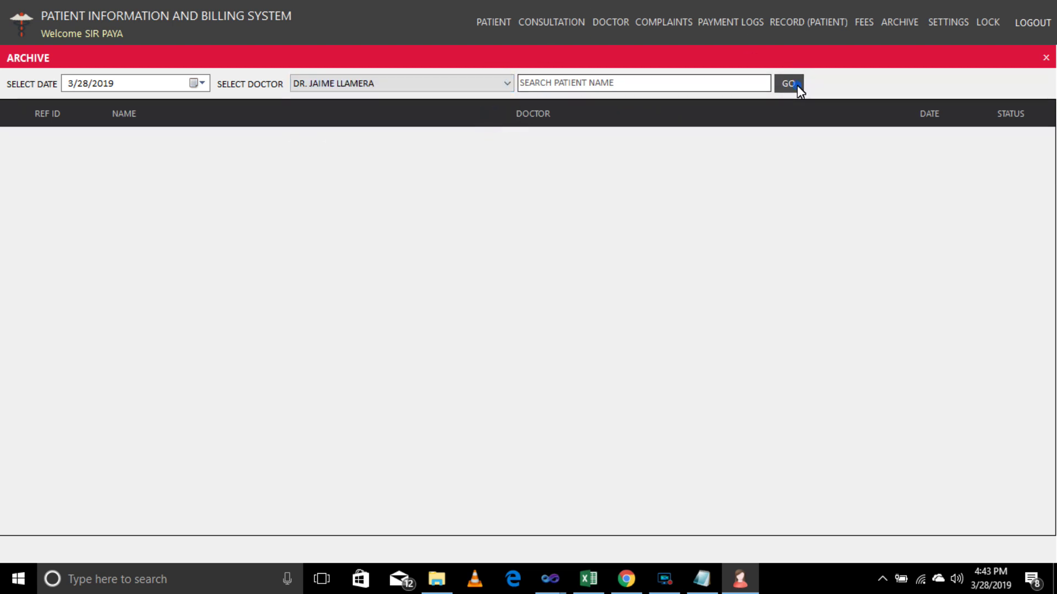
Show archive records for the third and fourth doctors, then close the Archive.
{"action": "left_click", "coordinate": [476, 84]}
{"action": "left_click", "coordinate": [463, 121]}
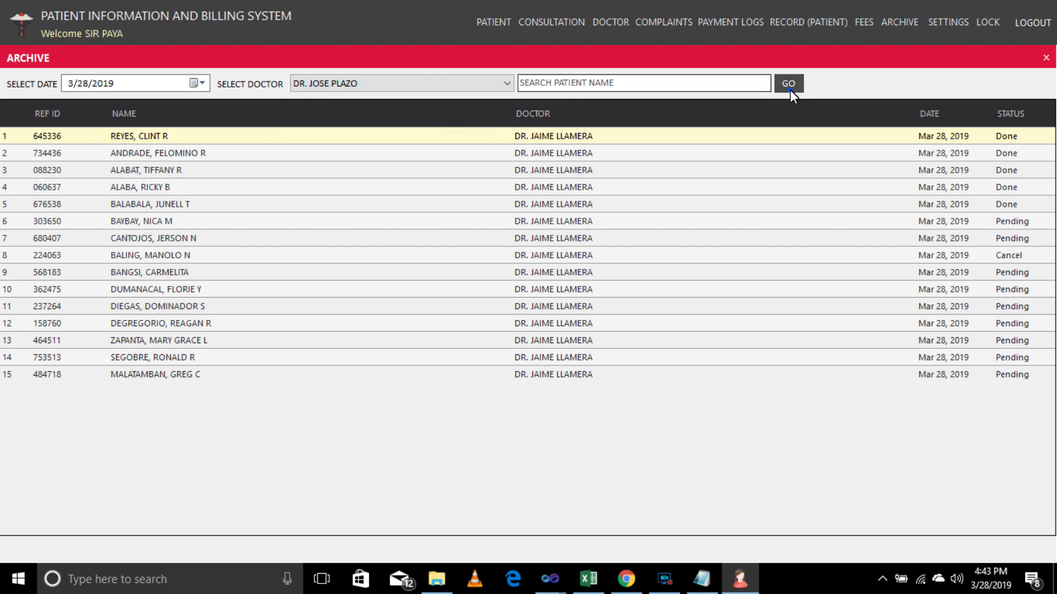
{"action": "left_click", "coordinate": [790, 88]}
{"action": "left_click", "coordinate": [461, 90]}
{"action": "left_click", "coordinate": [440, 136]}
{"action": "left_click", "coordinate": [791, 86]}
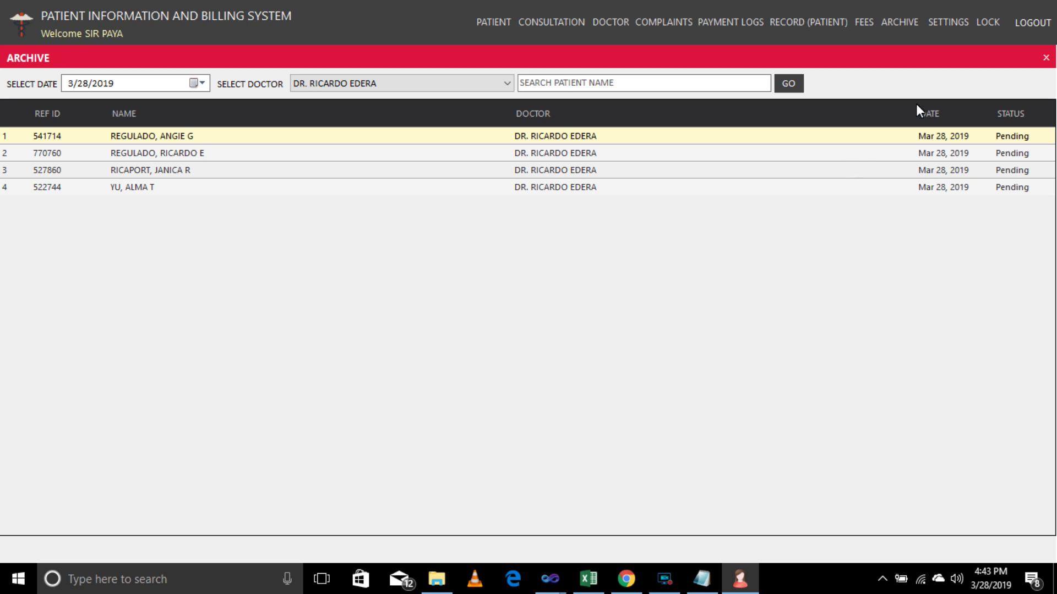
{"action": "left_click", "coordinate": [1046, 58]}
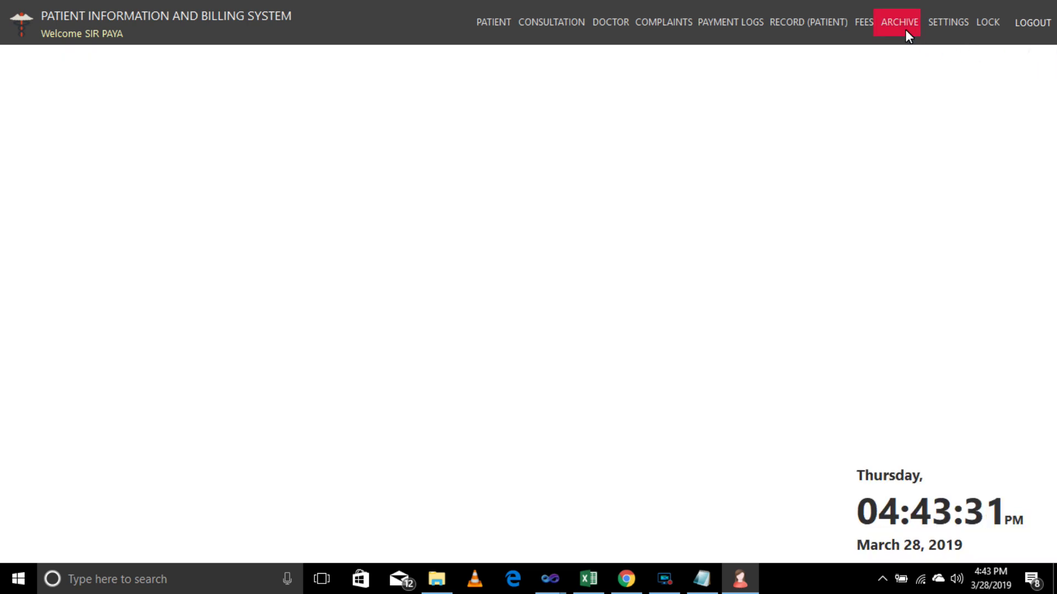
Open user account settings, load the administrator and second user accounts, then cancel.
{"action": "left_click", "coordinate": [937, 24]}
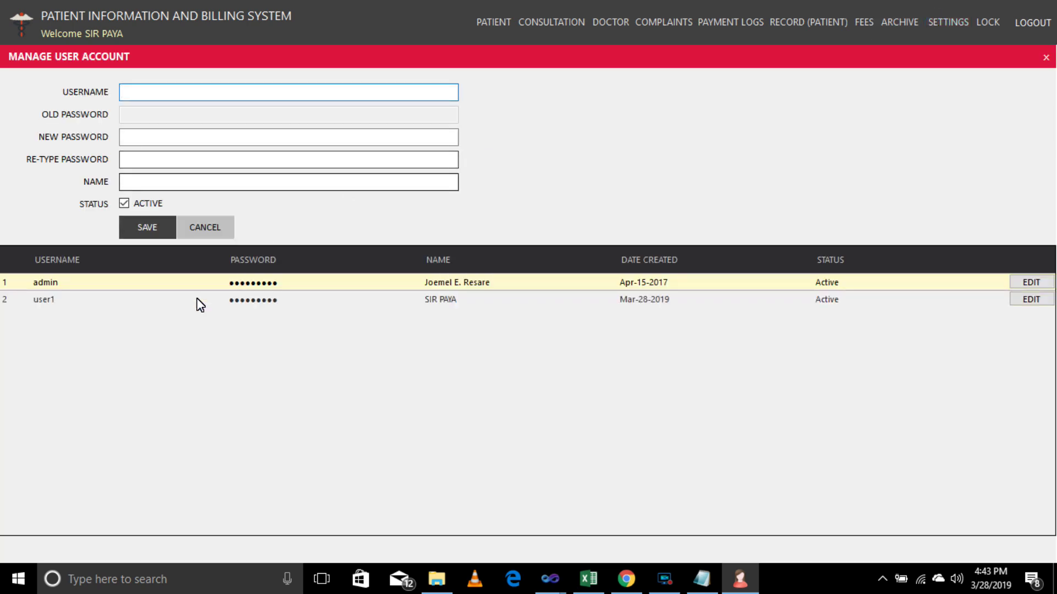
{"action": "left_click", "coordinate": [1035, 284]}
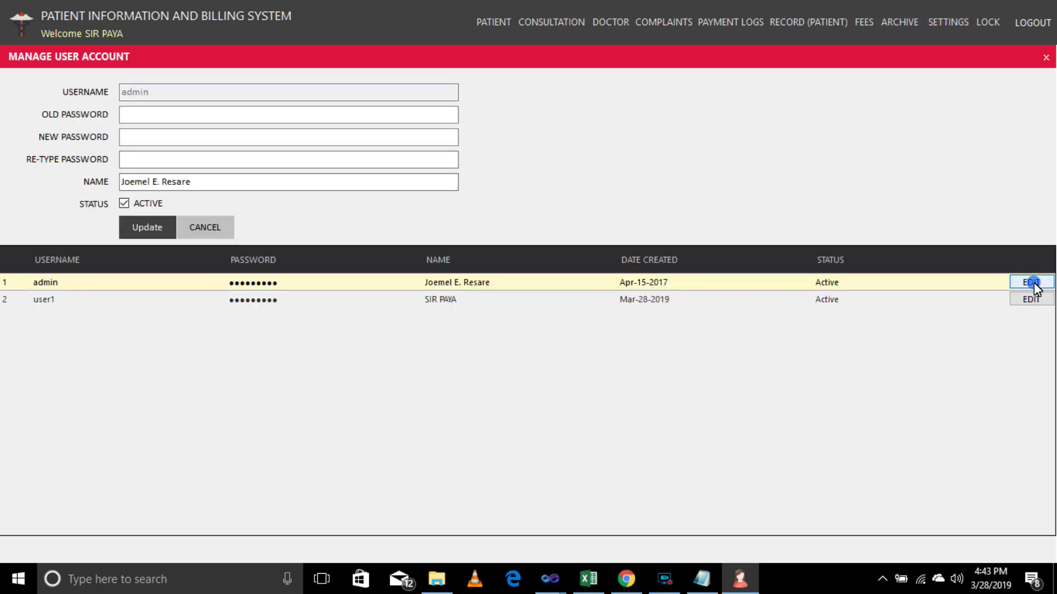
{"action": "left_click", "coordinate": [1030, 300]}
{"action": "left_click", "coordinate": [1031, 283]}
{"action": "left_click", "coordinate": [1031, 300]}
{"action": "left_click", "coordinate": [202, 227]}
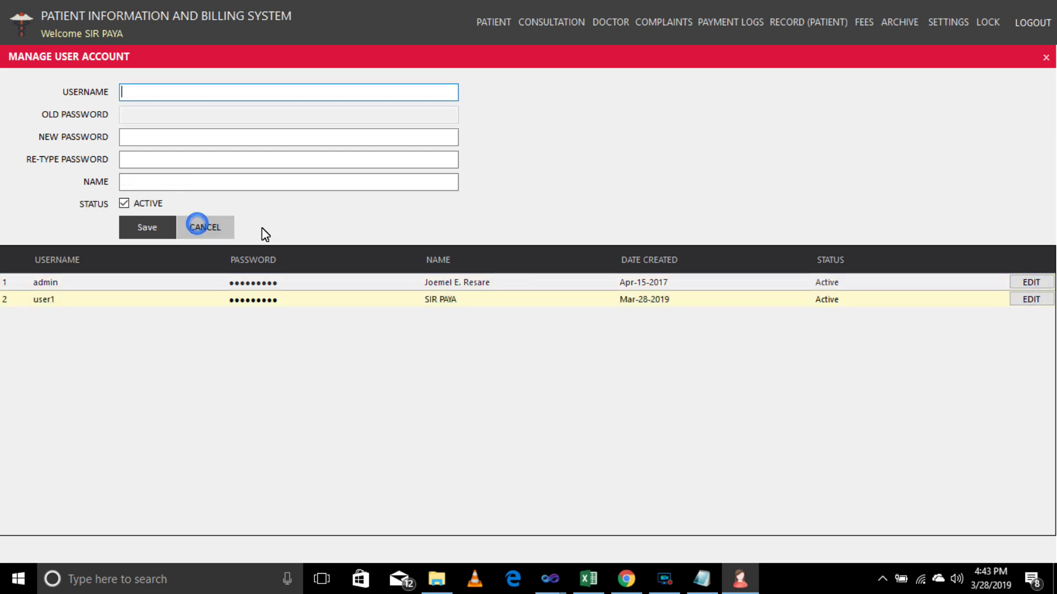
Load each account into the form once more, close settings and lock the system.
{"action": "left_click", "coordinate": [1033, 283]}
{"action": "left_click", "coordinate": [1032, 300]}
{"action": "left_click", "coordinate": [1031, 282]}
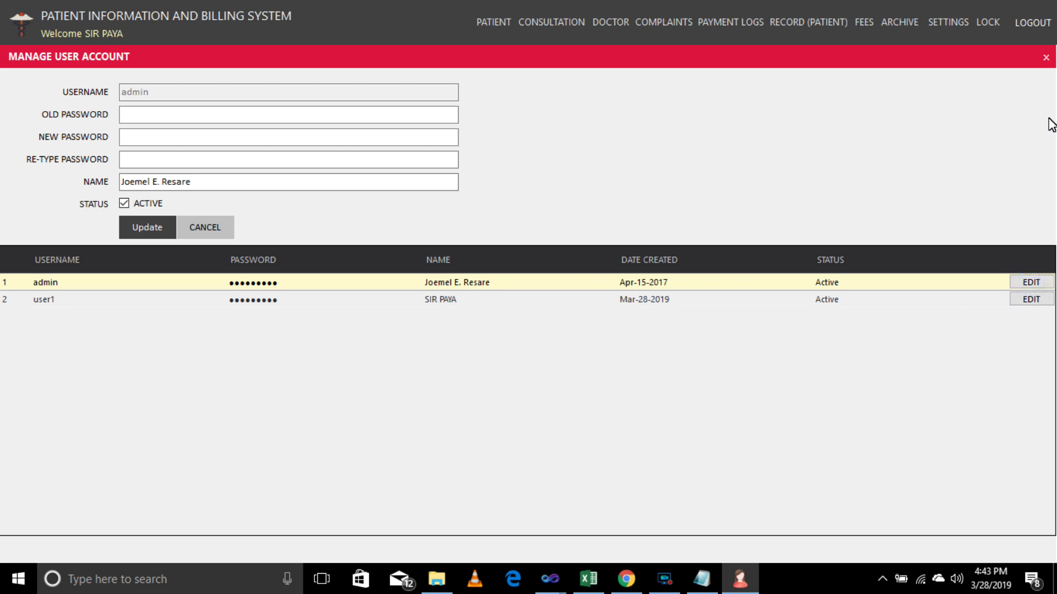
{"action": "left_click", "coordinate": [1045, 58]}
{"action": "left_click", "coordinate": [991, 23]}
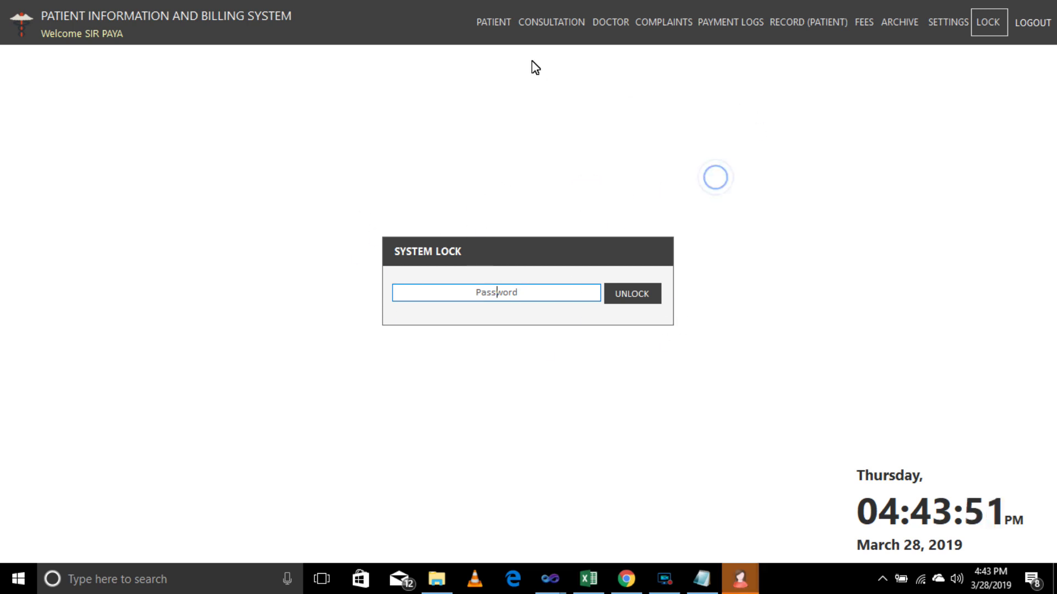
Enter the account password and unlock the system.
{"action": "left_click", "coordinate": [485, 292]}
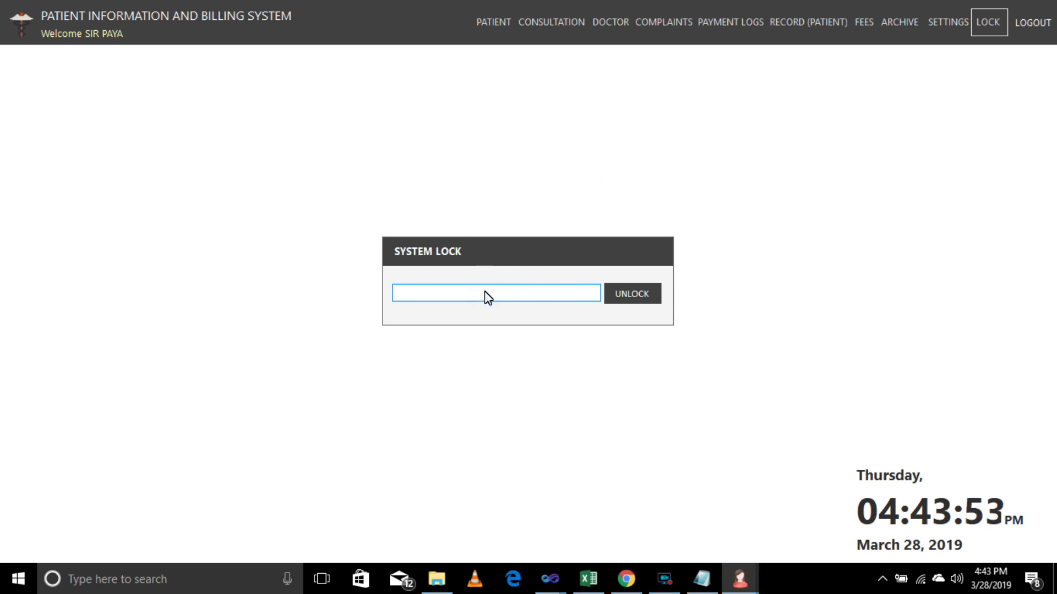
{"action": "type", "text": "••"}
{"action": "left_click", "coordinate": [627, 300]}
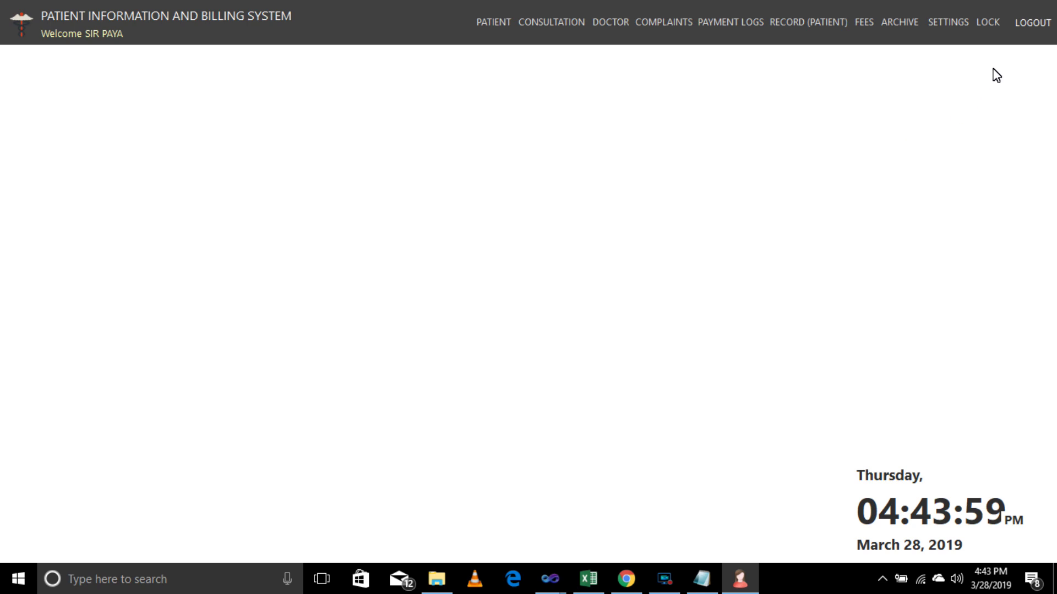
Glance at the patient list, close it, and bring up the screen recorder controls.
{"action": "left_click", "coordinate": [491, 24]}
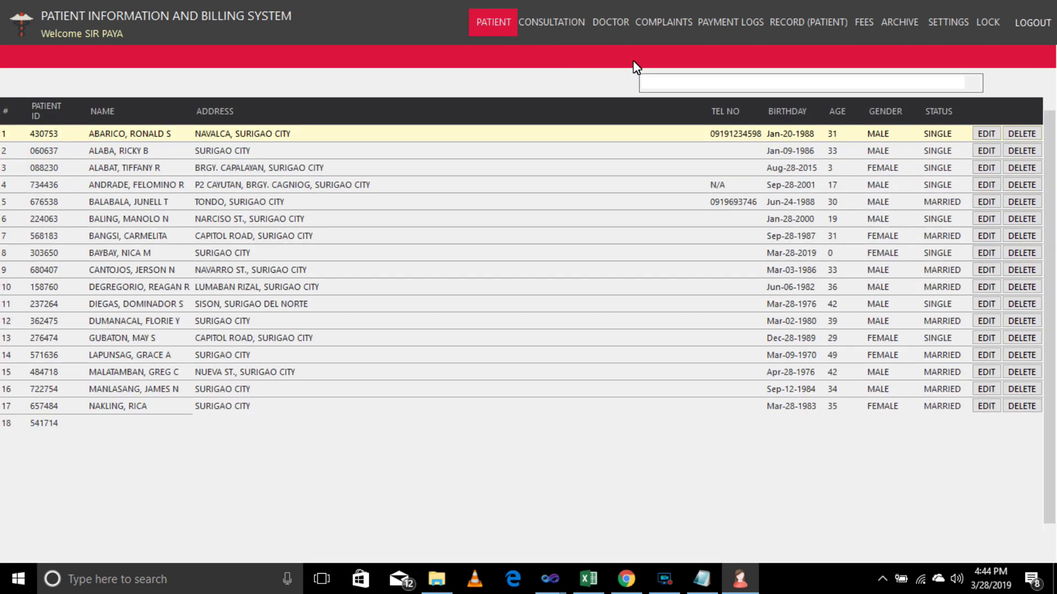
{"action": "left_click", "coordinate": [1046, 57]}
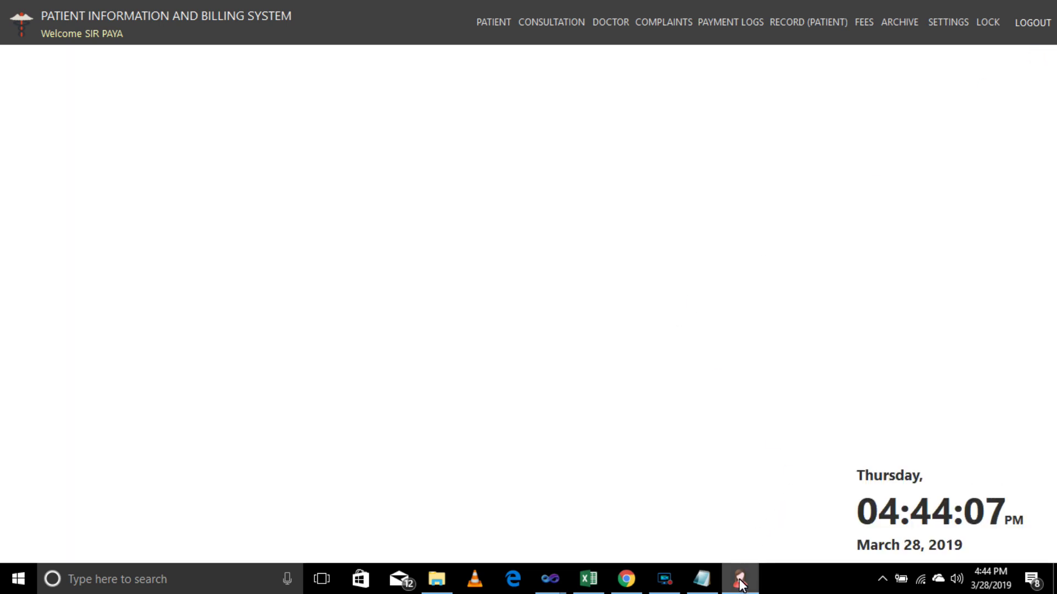
{"action": "left_click", "coordinate": [669, 583]}
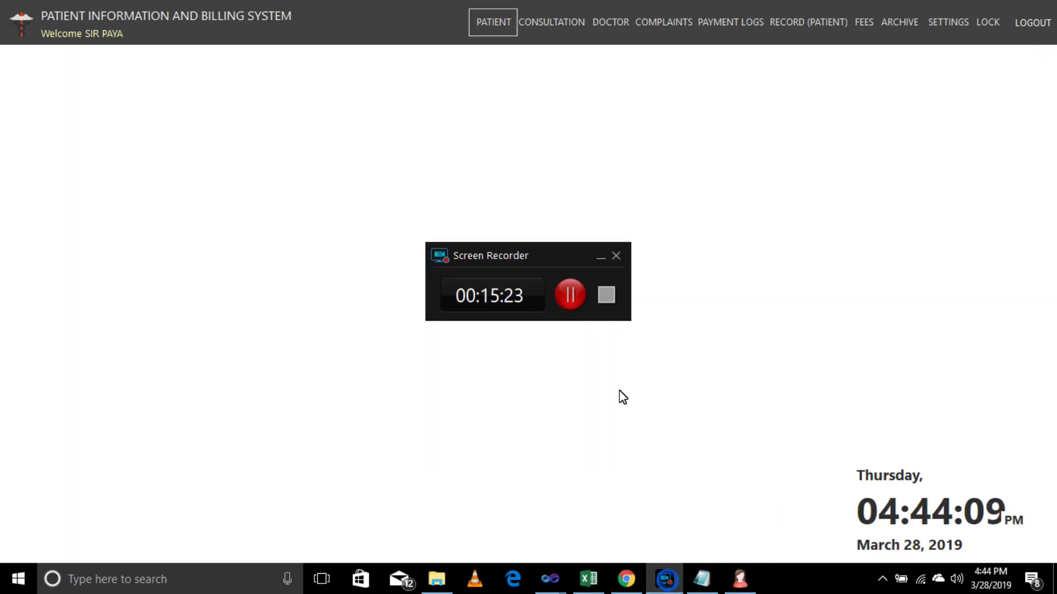